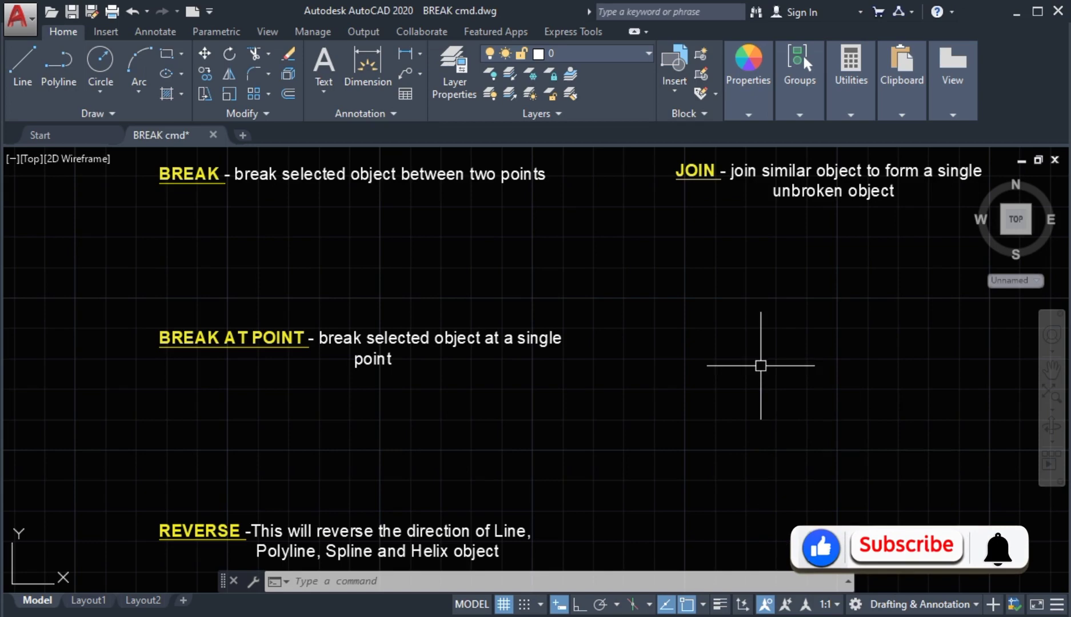
Draw a horizontal line below the BREAK note.
{"action": "left_click", "coordinate": [22, 68]}
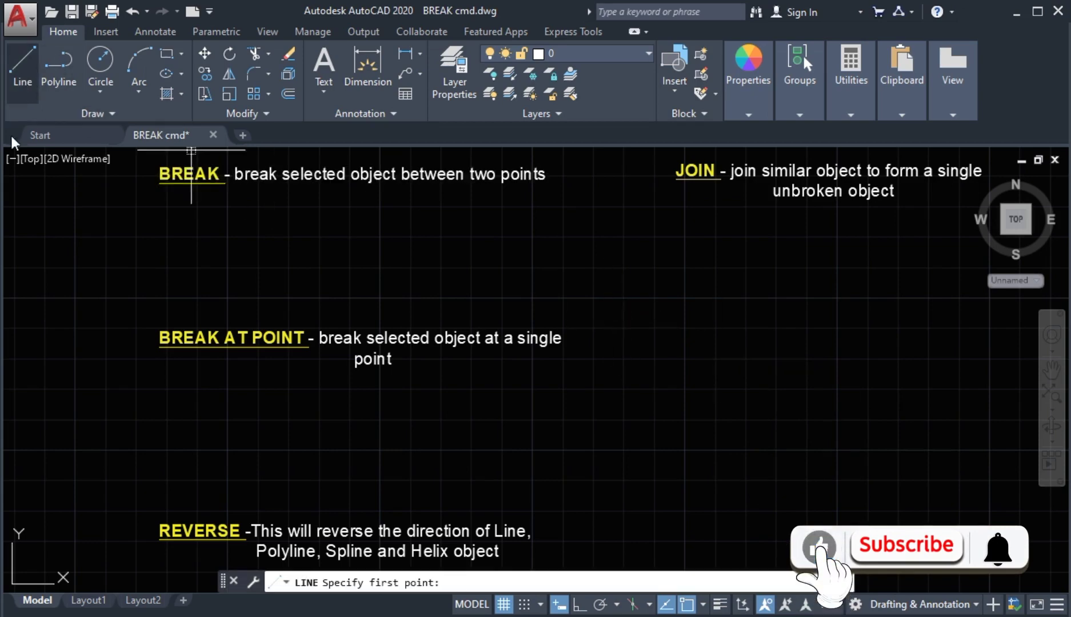
{"action": "left_click", "coordinate": [422, 254]}
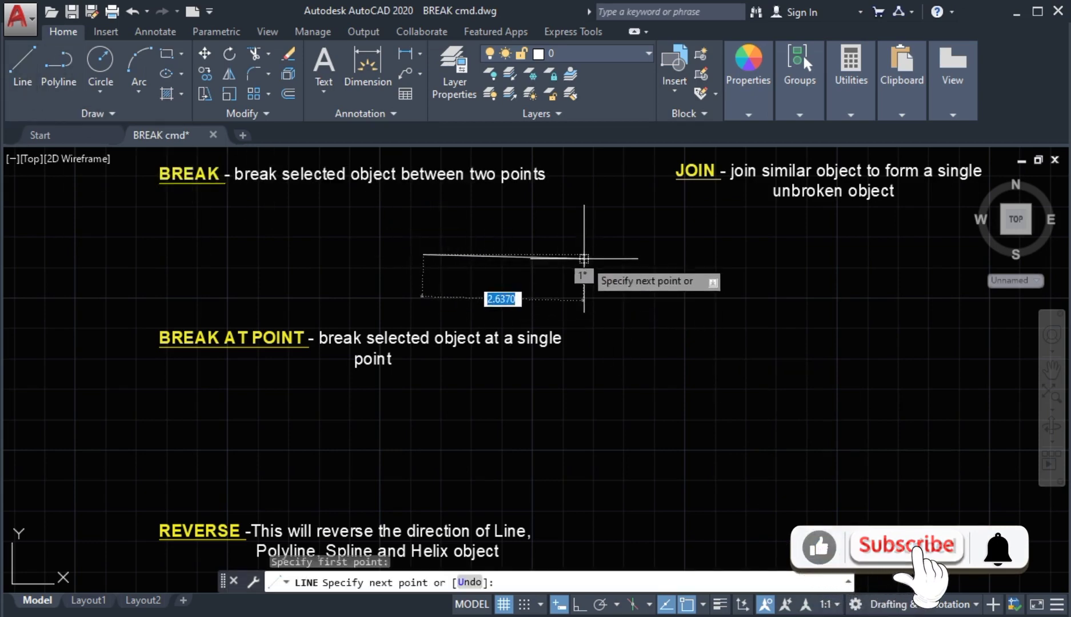
{"action": "left_click", "coordinate": [572, 255]}
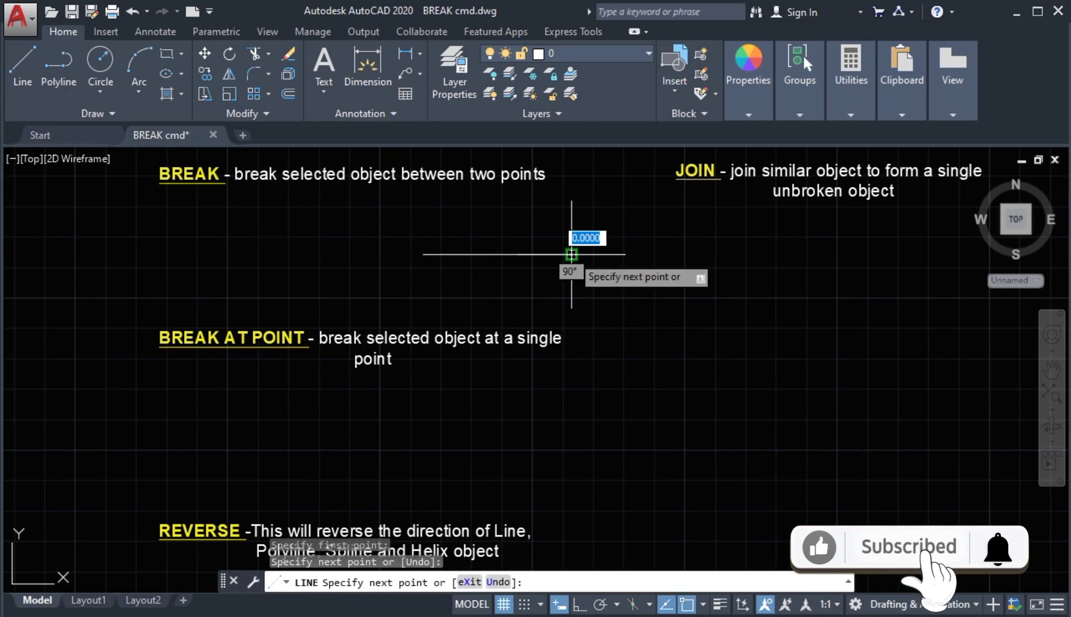
{"action": "key", "text": "Return"}
Break a gap out of the line between two picked points, leaving two pieces.
{"action": "middle_click_drag", "start_coordinate": [504, 292], "coordinate": [518, 293]}
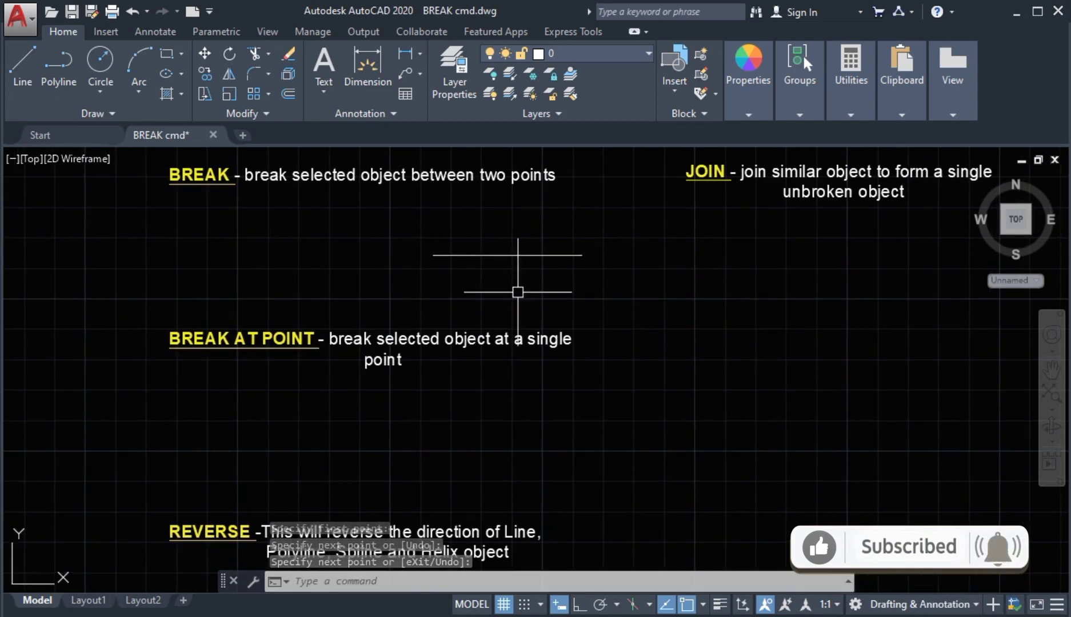
{"action": "left_click", "coordinate": [257, 112]}
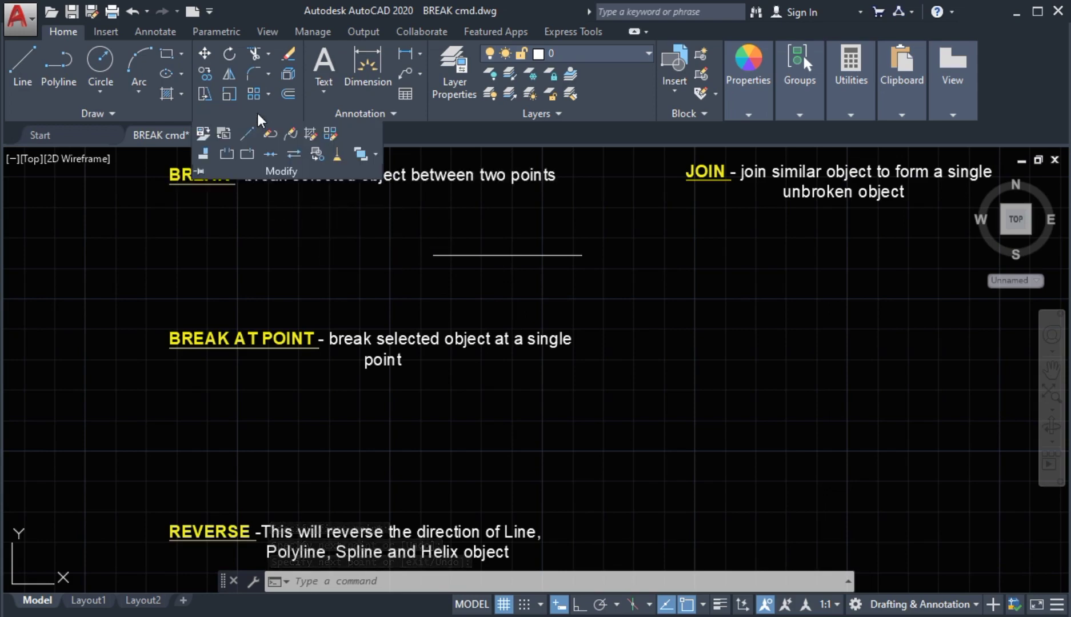
{"action": "left_click", "coordinate": [227, 154]}
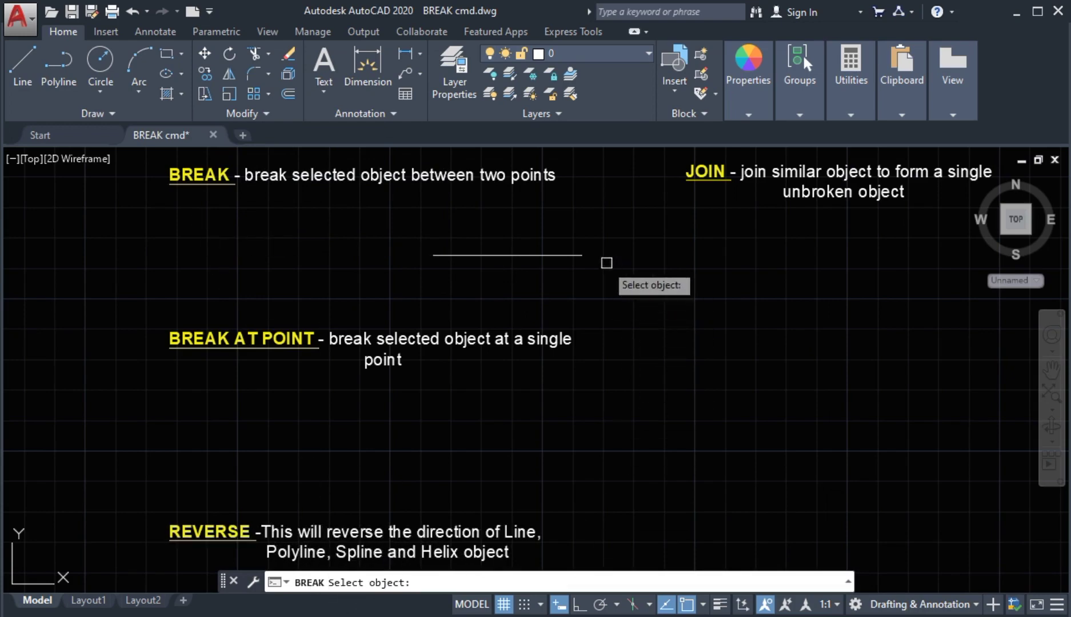
{"action": "left_click", "coordinate": [551, 256]}
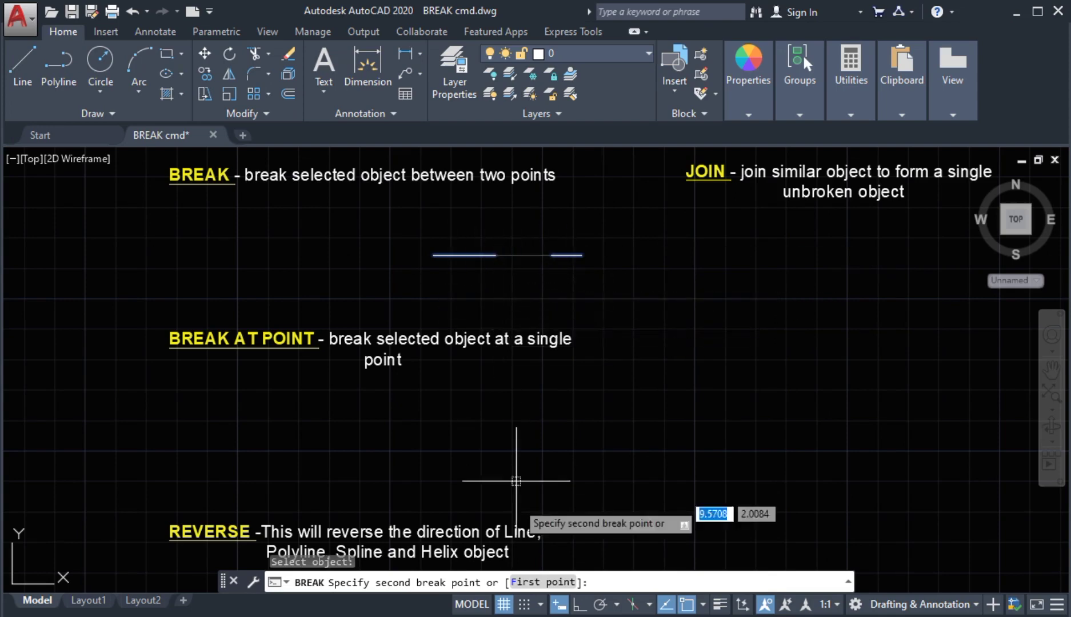
{"action": "left_click", "coordinate": [518, 583]}
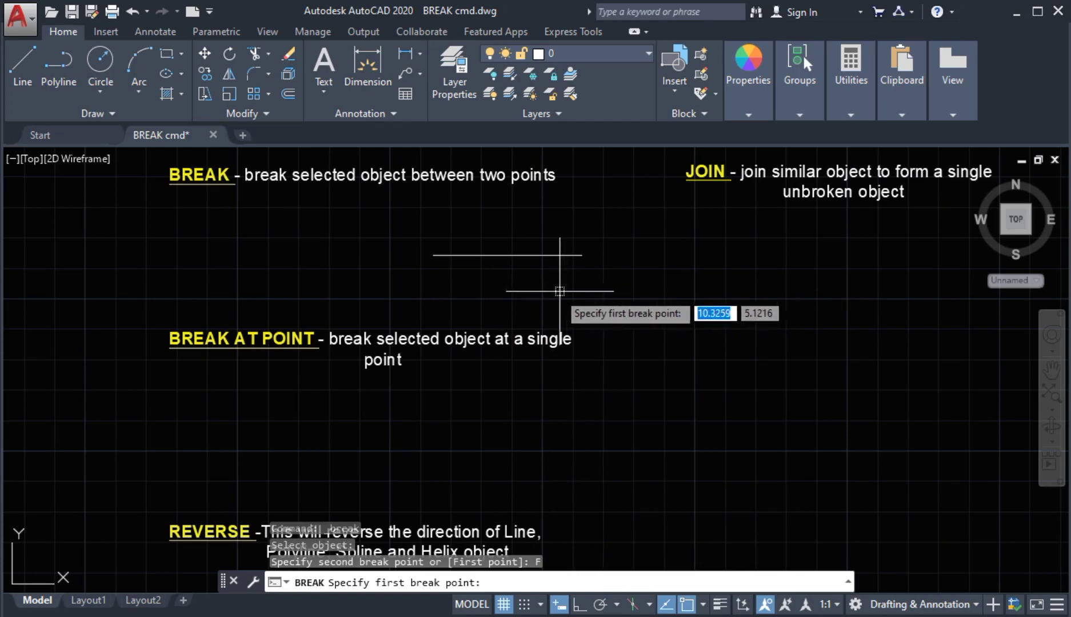
{"action": "left_click", "coordinate": [454, 255]}
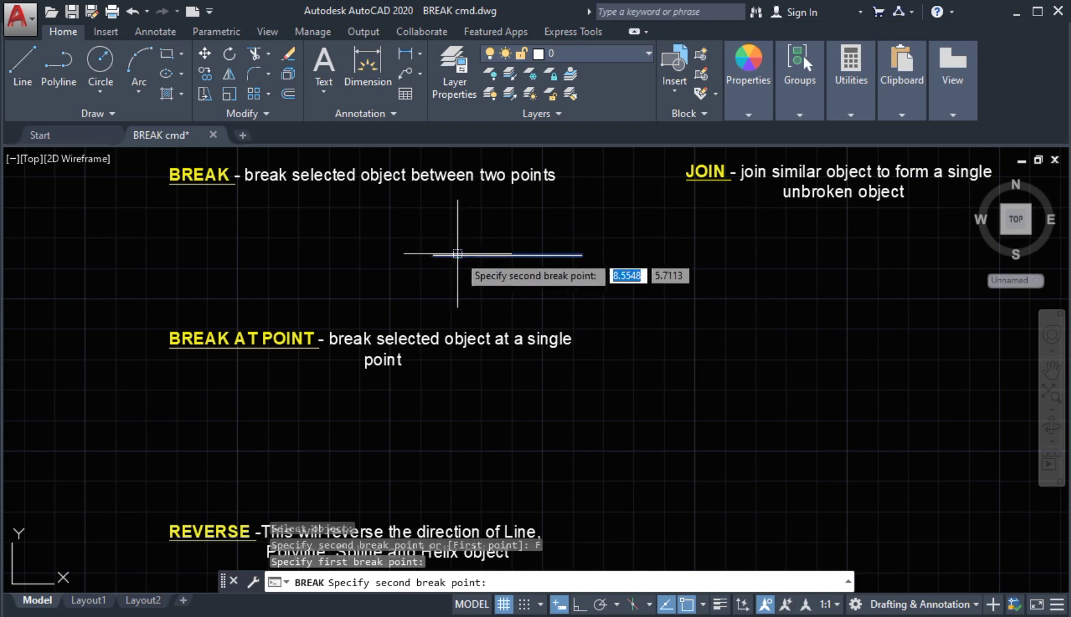
{"action": "left_click", "coordinate": [508, 270]}
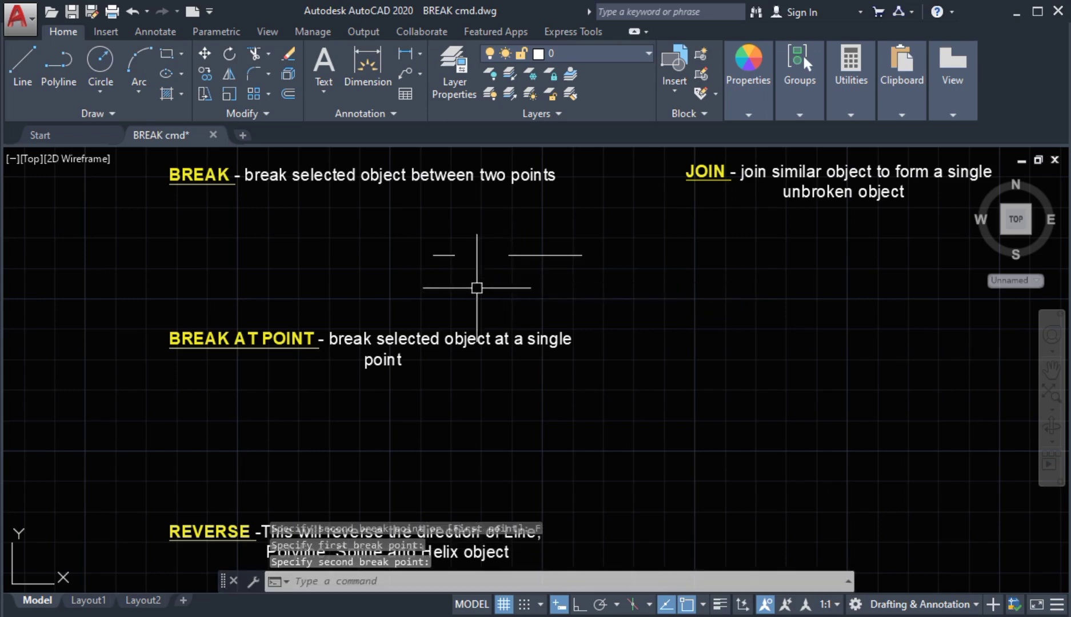
{"action": "mouse_move", "coordinate": [454, 271]}
{"action": "middle_mouse_down"}
{"action": "mouse_move", "coordinate": [461, 254]}
{"action": "mouse_move", "coordinate": [468, 267]}
{"action": "middle_mouse_up"}
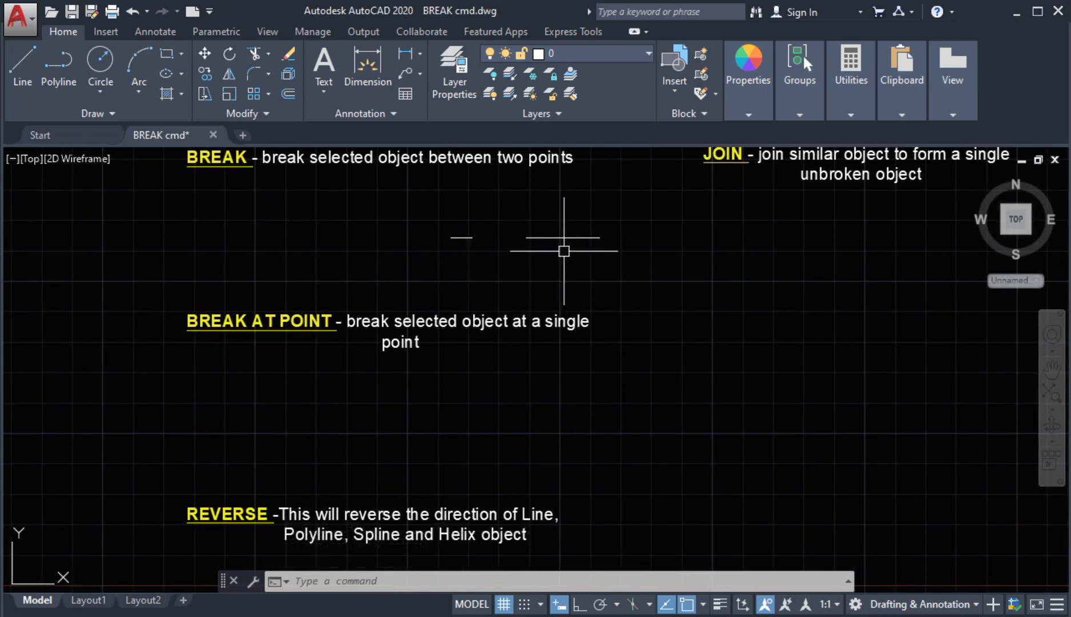
Draw a circle by center and radius to the left of the broken line.
{"action": "middle_click_drag", "start_coordinate": [520, 270], "coordinate": [544, 288]}
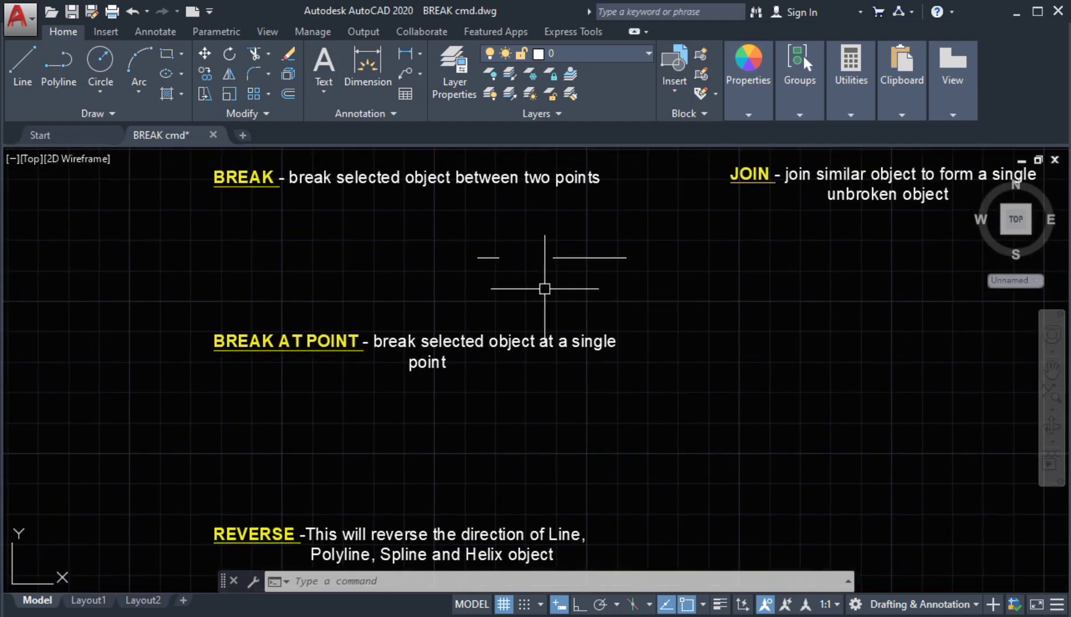
{"action": "middle_click_drag", "start_coordinate": [310, 283], "coordinate": [311, 283]}
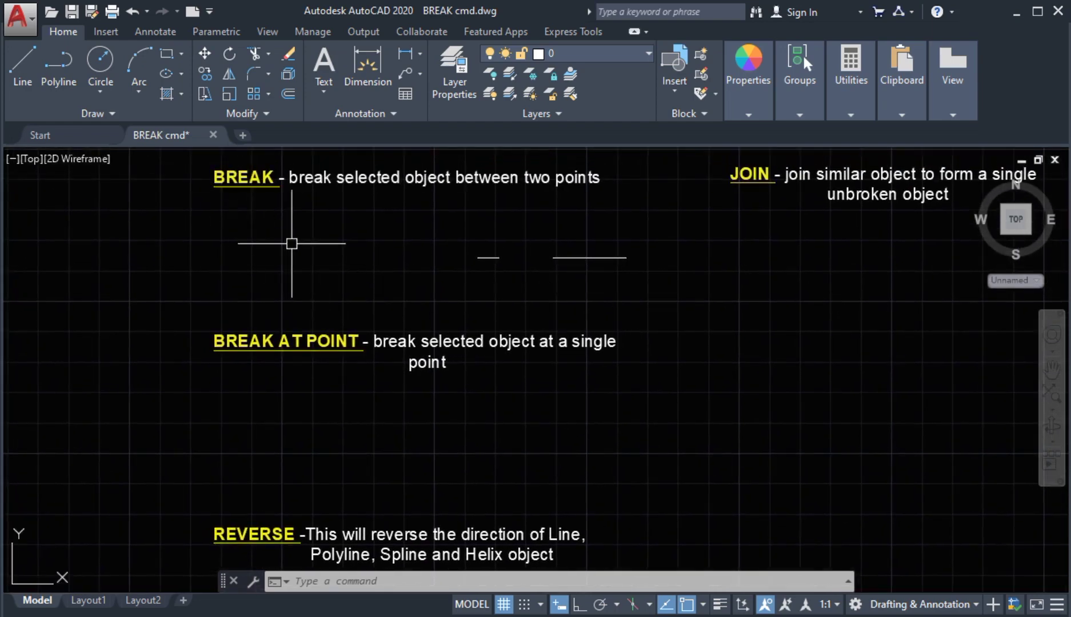
{"action": "left_click", "coordinate": [95, 57]}
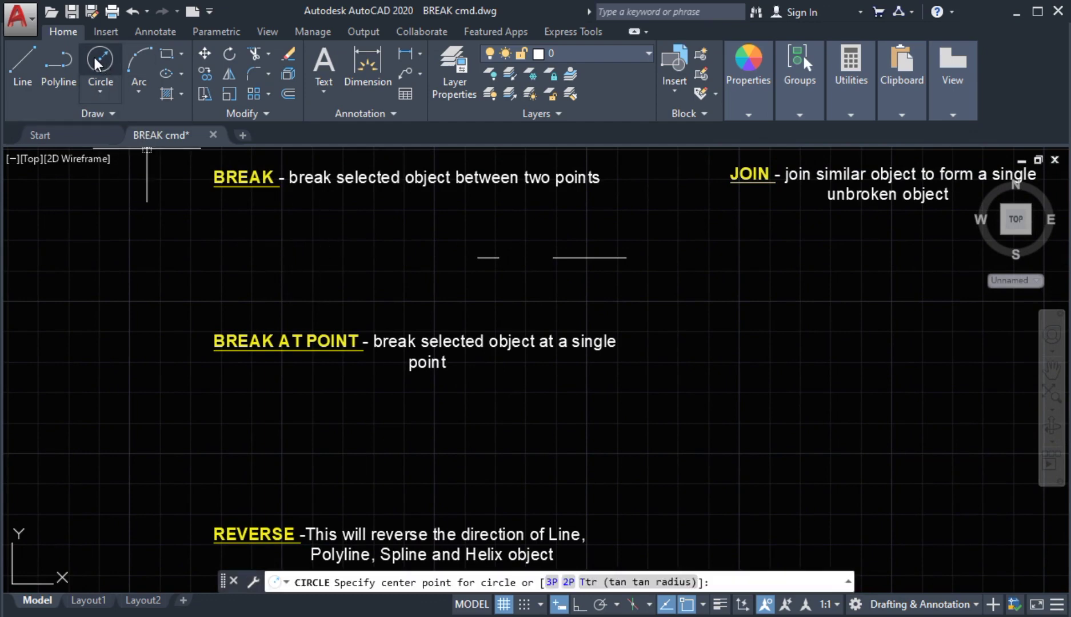
{"action": "left_click", "coordinate": [389, 250]}
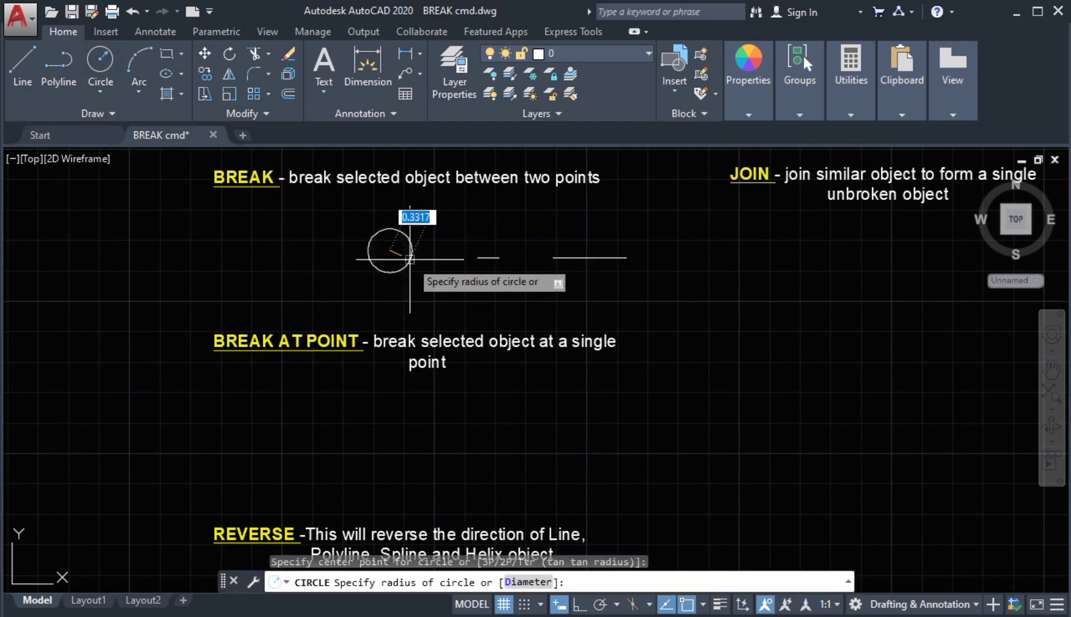
{"action": "left_click", "coordinate": [438, 257]}
{"action": "mouse_move", "coordinate": [378, 255]}
{"action": "middle_mouse_down"}
{"action": "mouse_move", "coordinate": [402, 258]}
{"action": "mouse_move", "coordinate": [358, 257]}
{"action": "middle_mouse_up"}
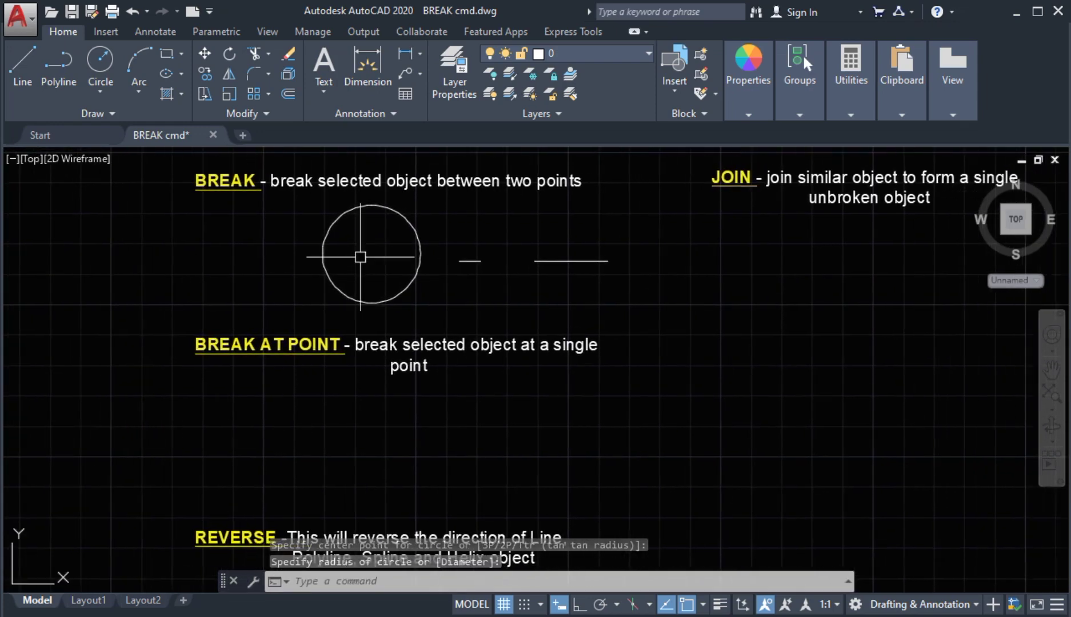
Break the circle into an open arc with a gap at its lower right.
{"action": "left_click", "coordinate": [260, 111]}
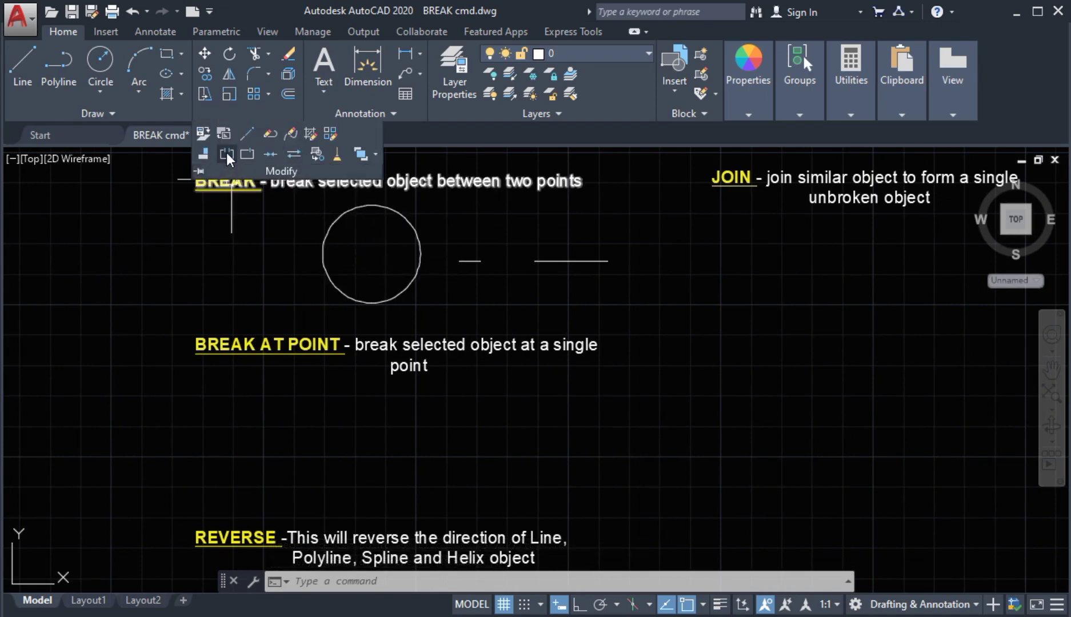
{"action": "left_click", "coordinate": [227, 154]}
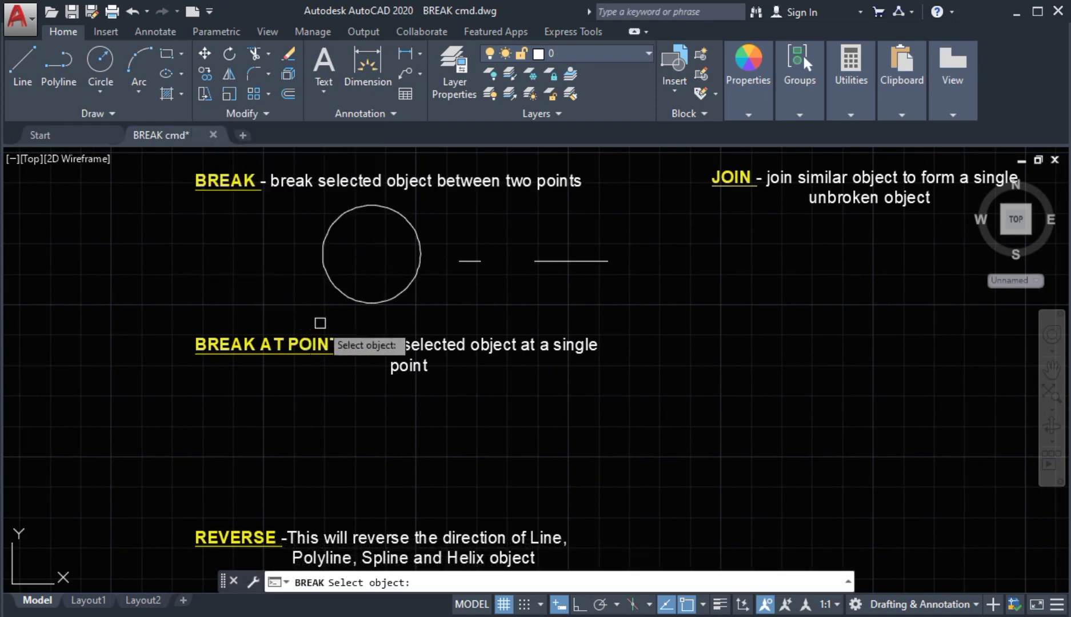
{"action": "left_click", "coordinate": [340, 291]}
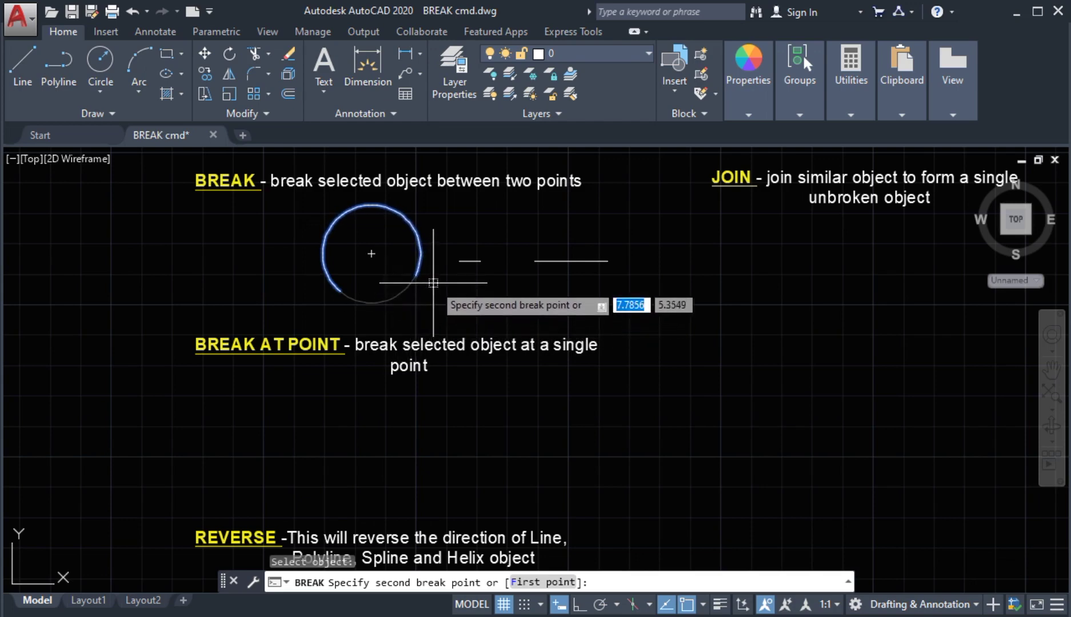
{"action": "left_click", "coordinate": [427, 265]}
{"action": "mouse_move", "coordinate": [386, 297]}
{"action": "middle_mouse_down"}
{"action": "mouse_move", "coordinate": [418, 303]}
{"action": "mouse_move", "coordinate": [420, 283]}
{"action": "middle_mouse_up"}
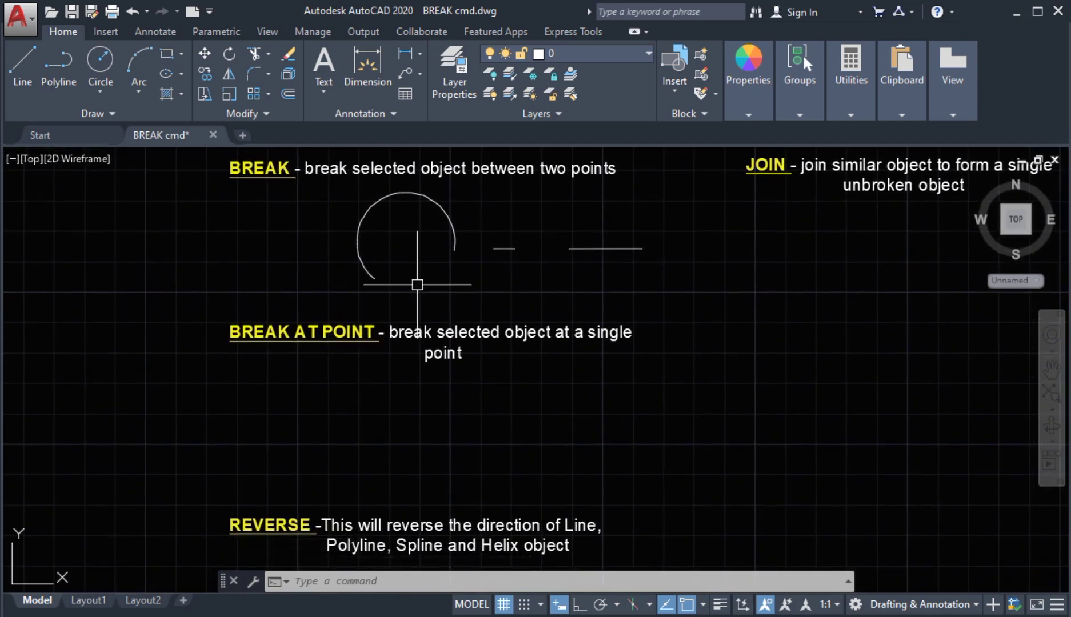
Draw a closed four-sided polyline shape under the BREAK heading.
{"action": "left_click", "coordinate": [60, 68]}
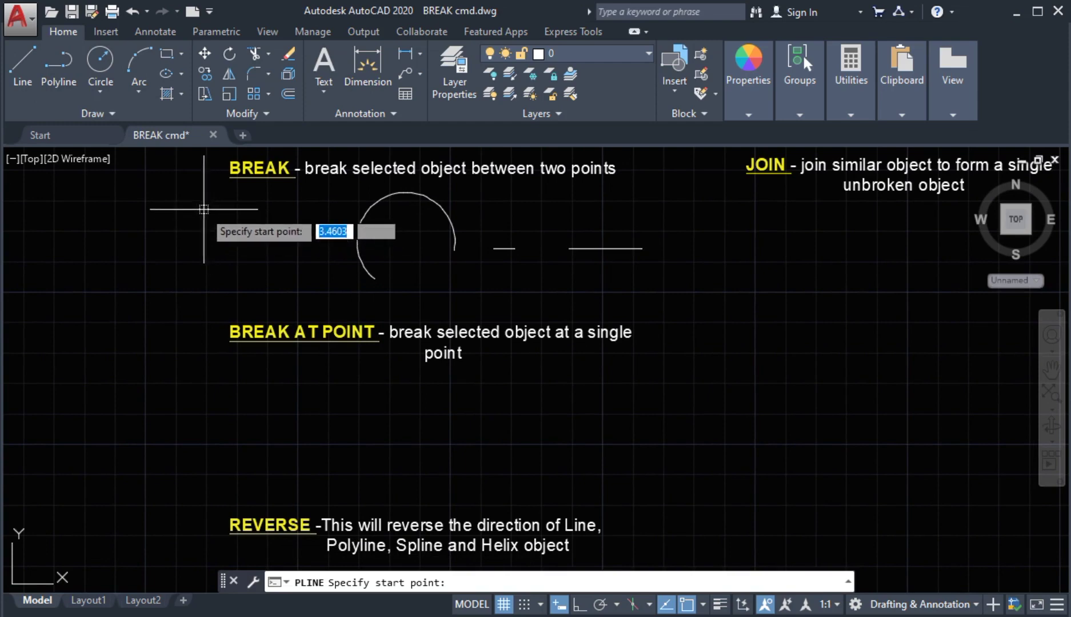
{"action": "left_click", "coordinate": [174, 223]}
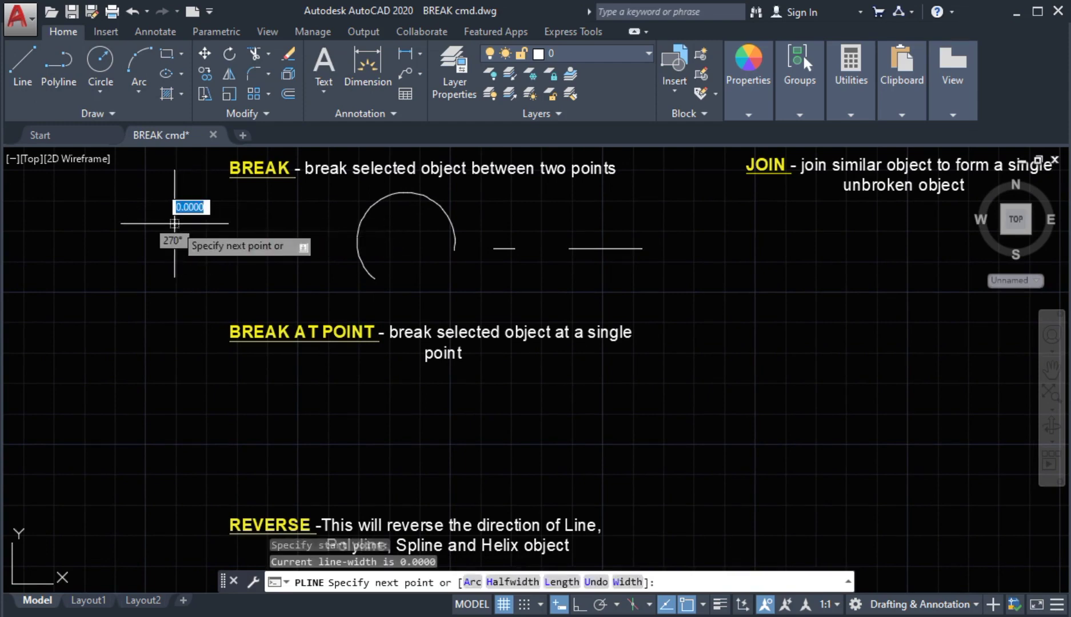
{"action": "left_click", "coordinate": [244, 204]}
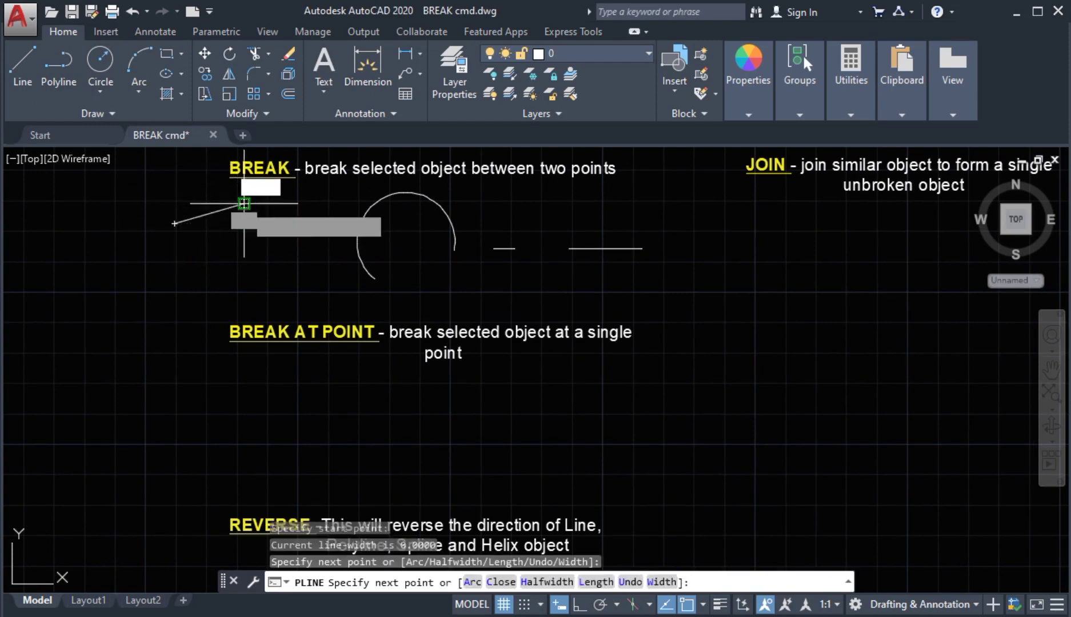
{"action": "left_click", "coordinate": [323, 270]}
{"action": "left_click", "coordinate": [241, 286]}
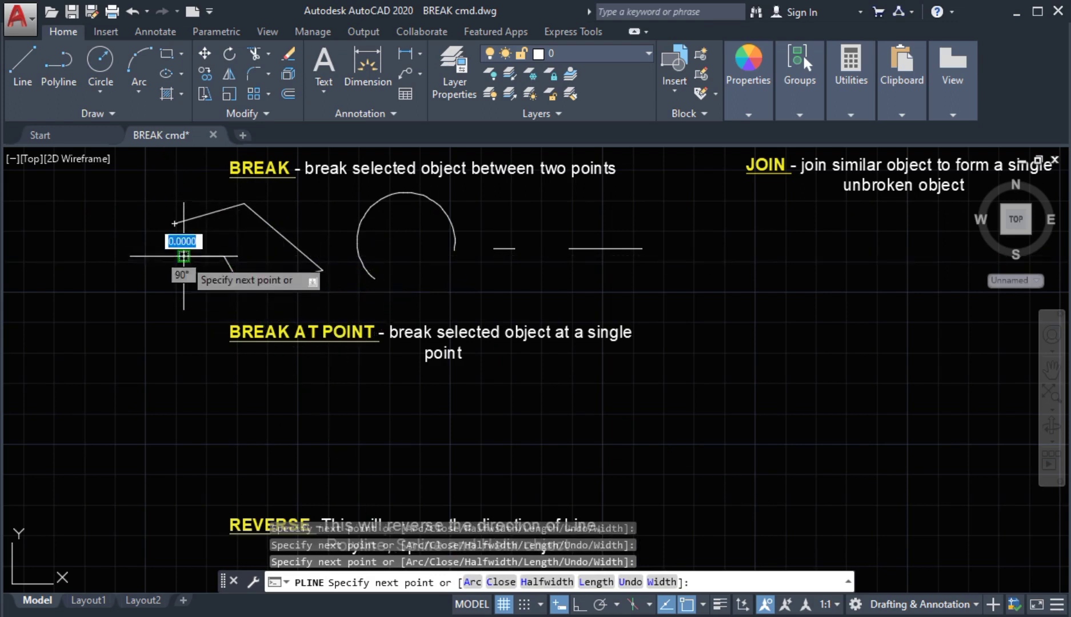
{"action": "left_click", "coordinate": [174, 223]}
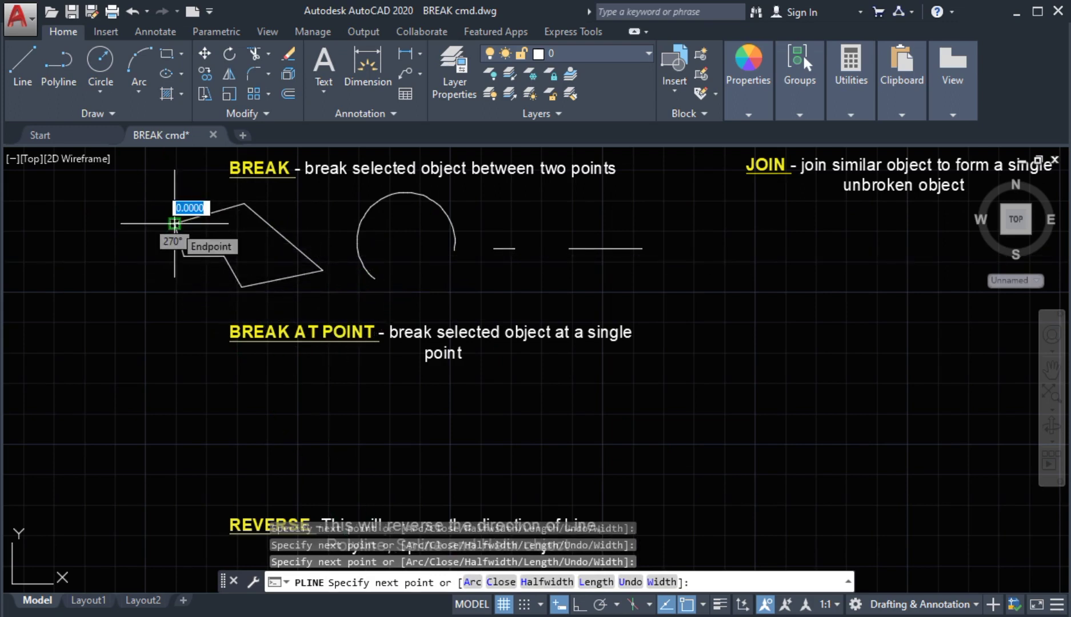
{"action": "key", "text": "Return"}
{"action": "mouse_move", "coordinate": [183, 268]}
{"action": "middle_mouse_down"}
{"action": "mouse_move", "coordinate": [232, 260]}
{"action": "mouse_move", "coordinate": [201, 264]}
{"action": "middle_mouse_up"}
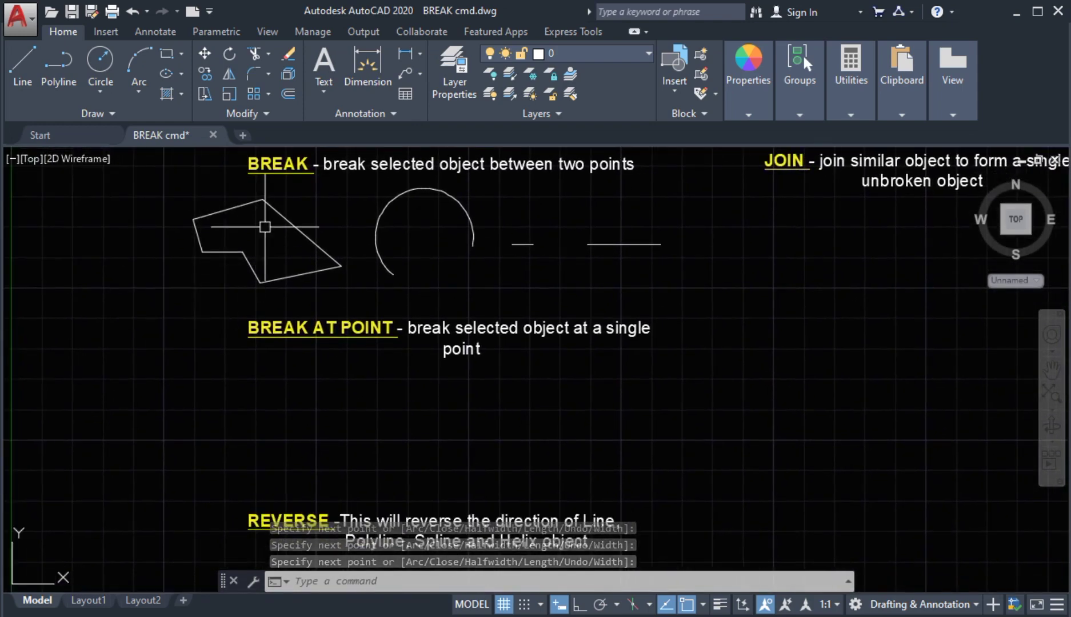
Break a gap out of the polyline's lower-left edge.
{"action": "left_click", "coordinate": [265, 113]}
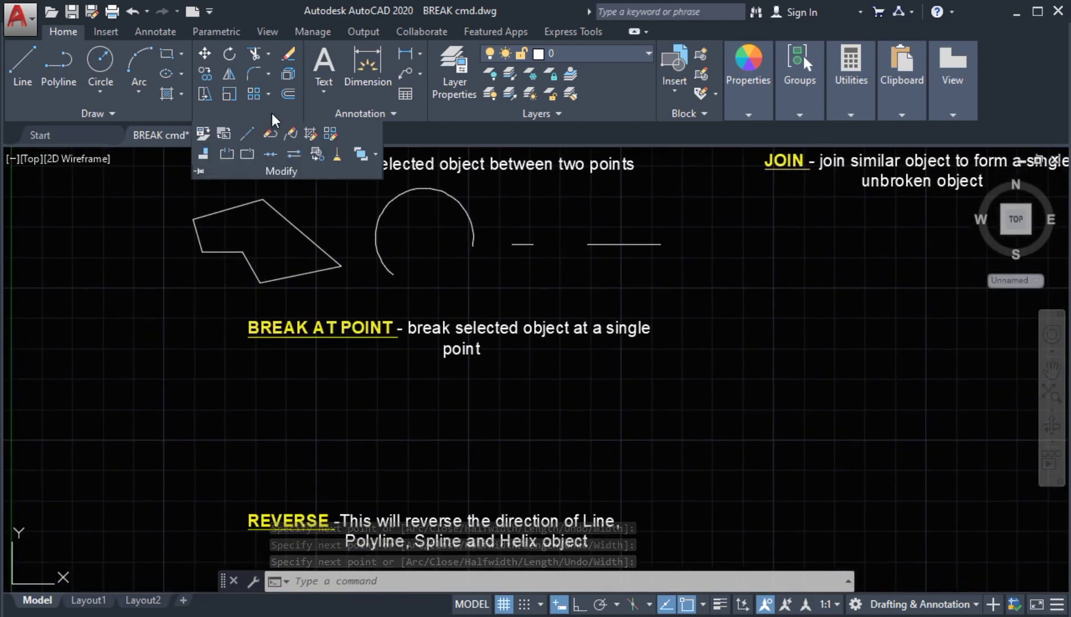
{"action": "left_click", "coordinate": [227, 154]}
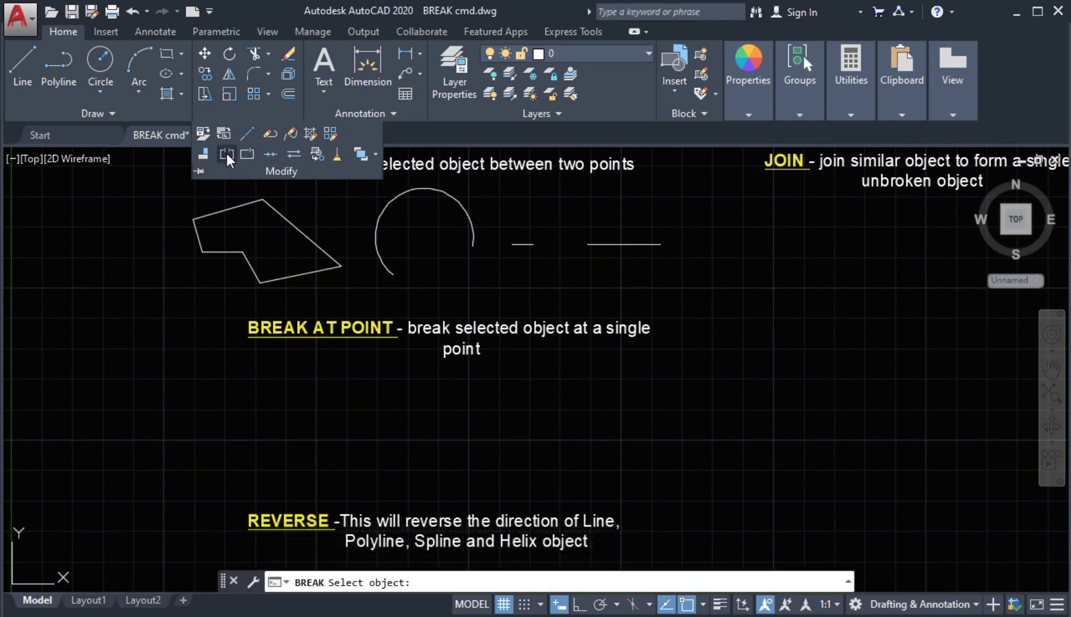
{"action": "left_click", "coordinate": [247, 262]}
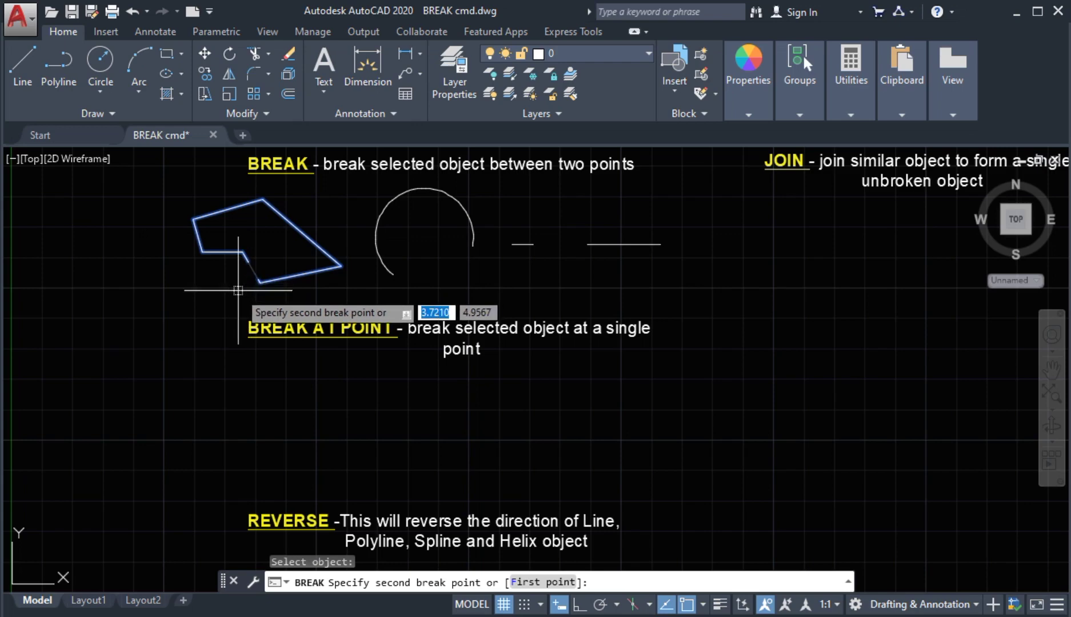
{"action": "left_click", "coordinate": [238, 290]}
{"action": "middle_click_drag", "start_coordinate": [157, 296], "coordinate": [166, 298]}
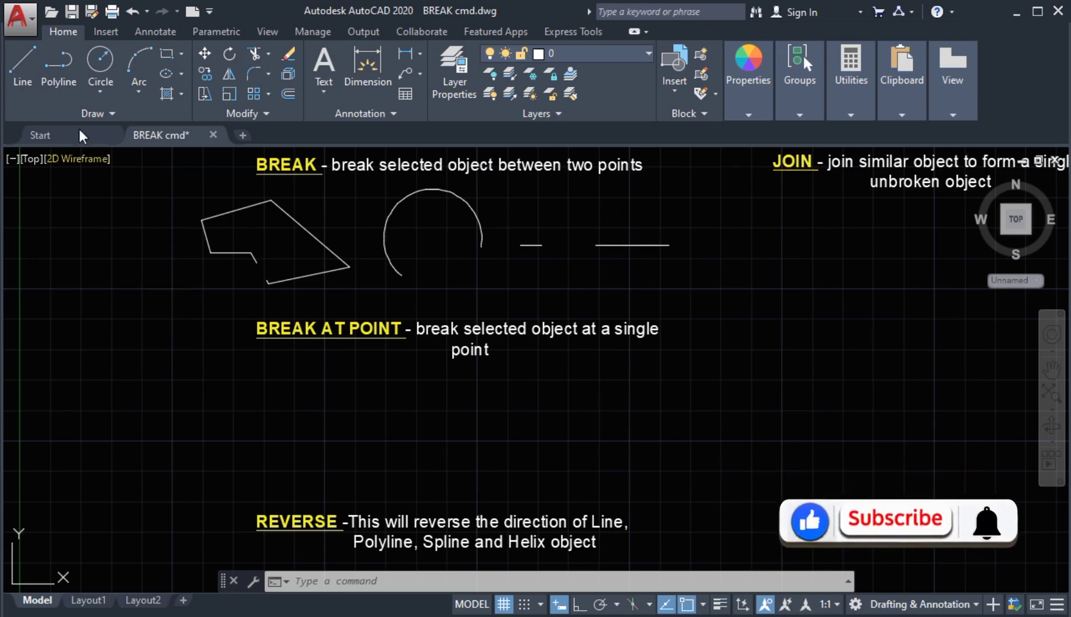
Draw a horizontal line under the BREAK AT POINT heading.
{"action": "left_click", "coordinate": [20, 84]}
{"action": "left_click", "coordinate": [566, 424]}
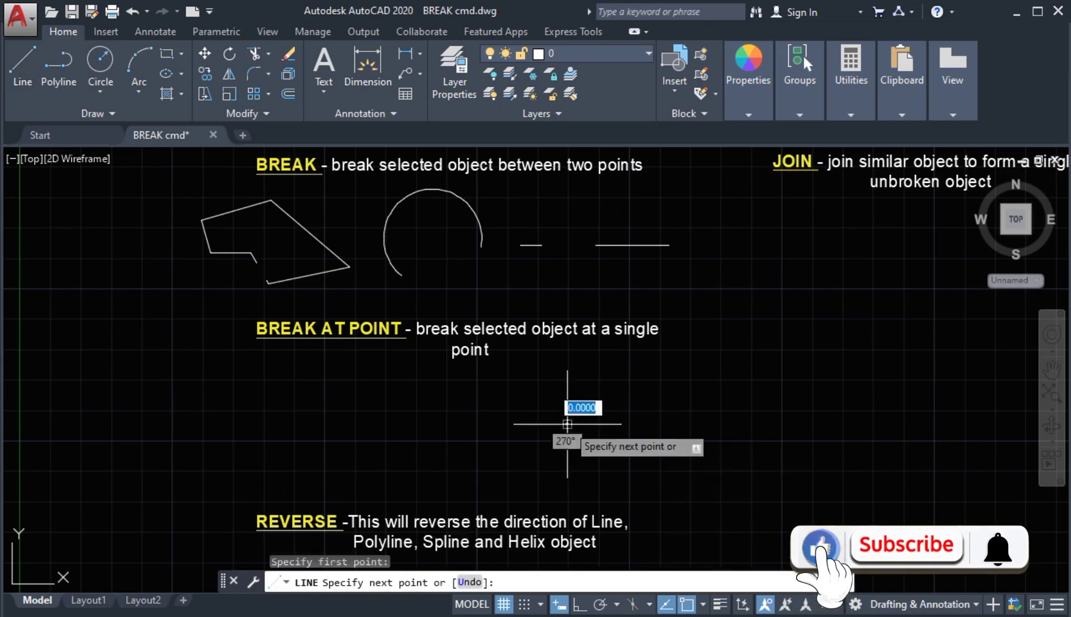
{"action": "left_click", "coordinate": [689, 424]}
{"action": "key", "text": "Return"}
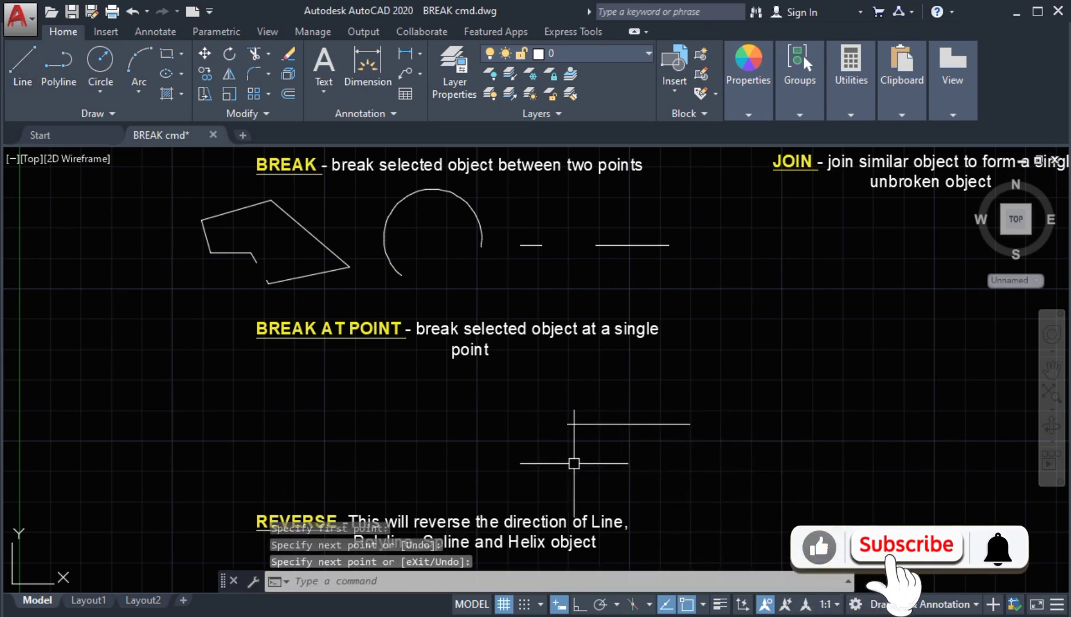
Split the line at one point with Break at Point, confirm both pieces, then begin a polyline.
{"action": "left_click", "coordinate": [251, 113]}
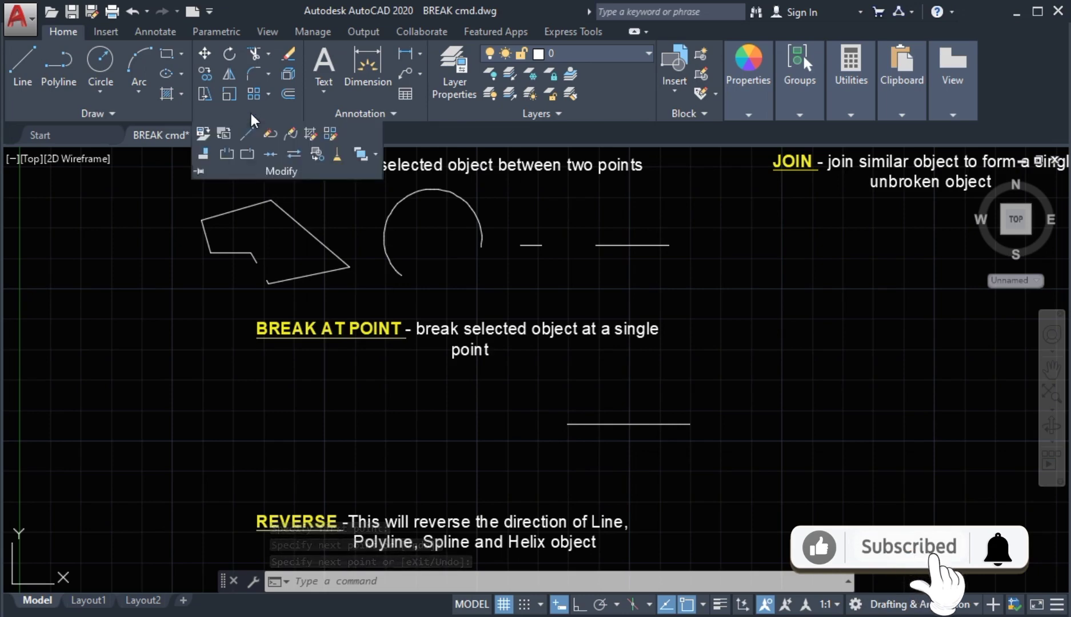
{"action": "left_click", "coordinate": [247, 156]}
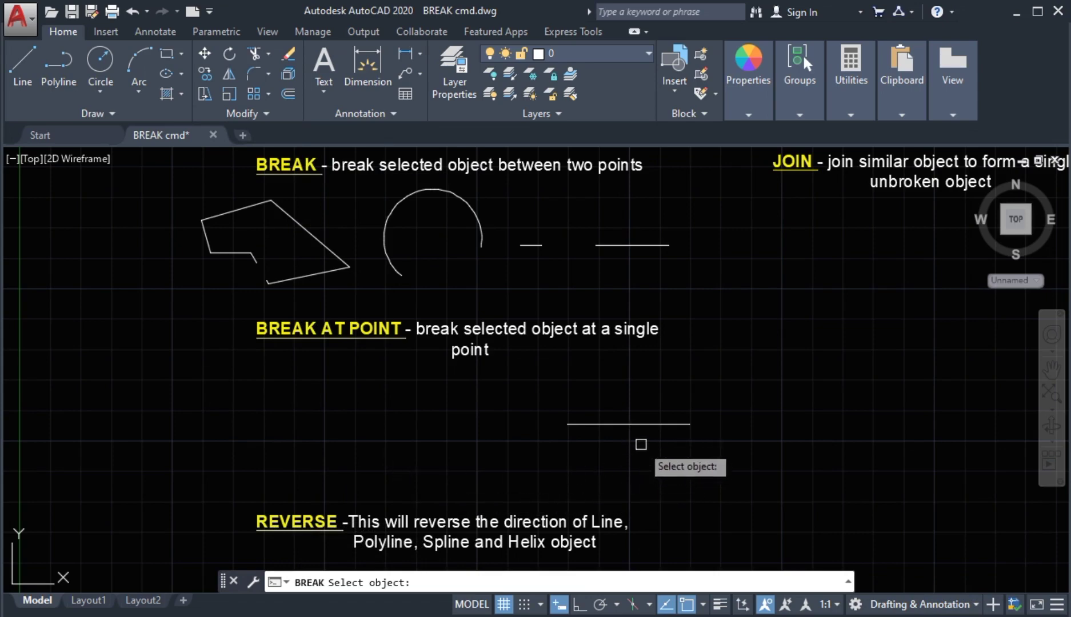
{"action": "left_click", "coordinate": [631, 426]}
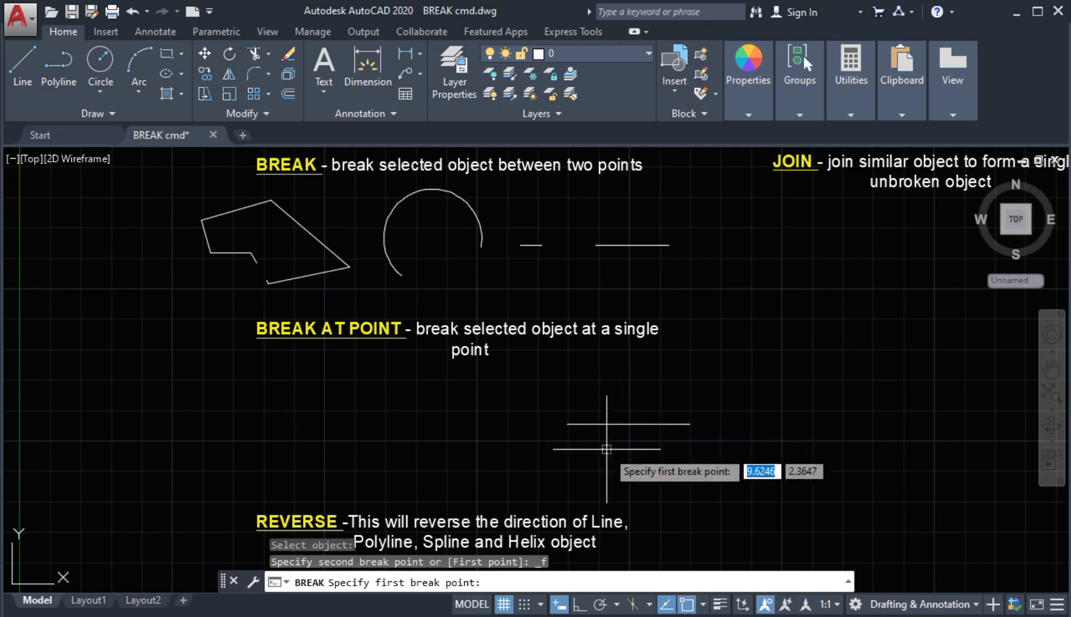
{"action": "left_click", "coordinate": [651, 424]}
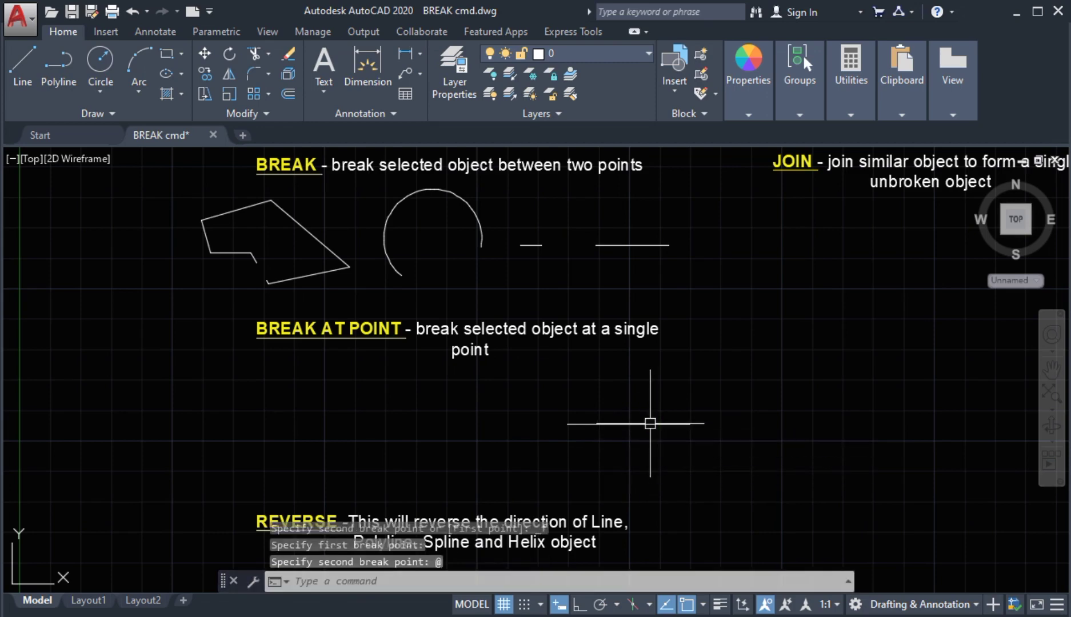
{"action": "left_click", "coordinate": [600, 424]}
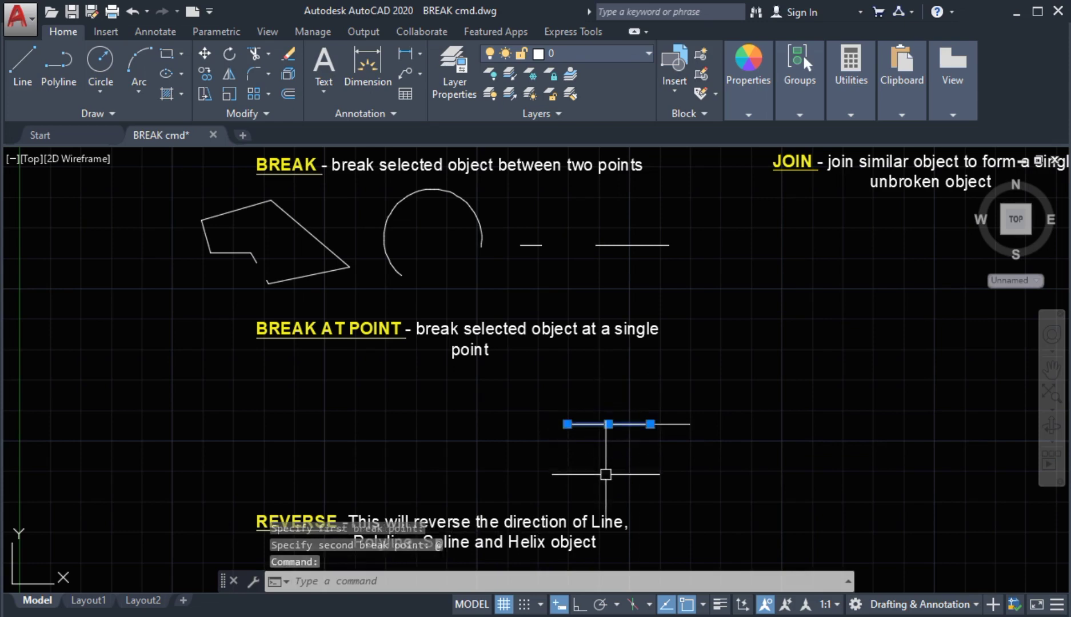
{"action": "left_click", "coordinate": [683, 424]}
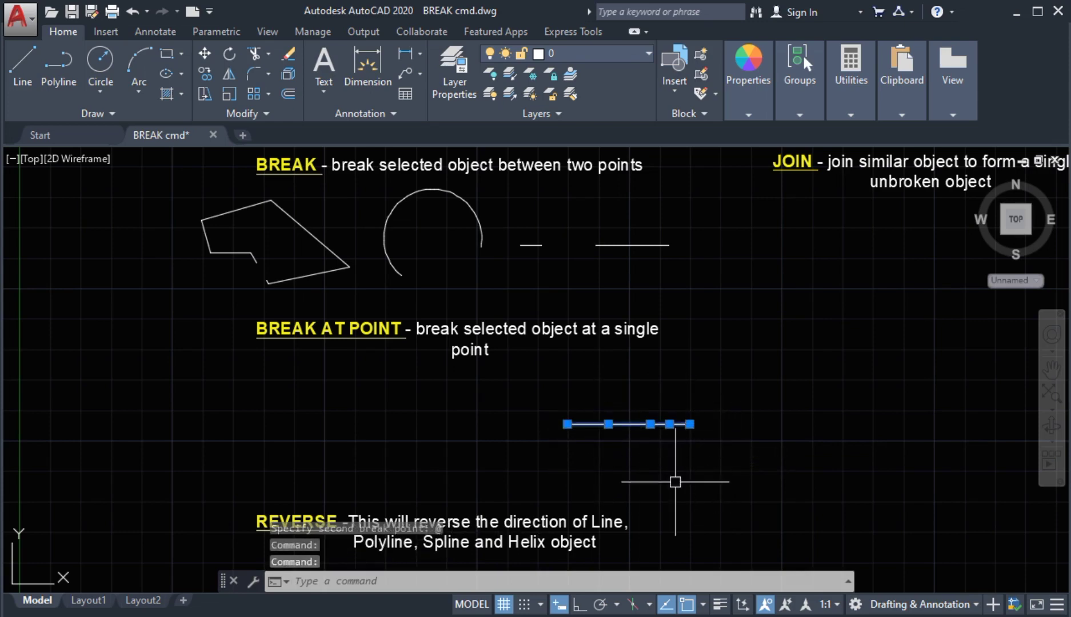
{"action": "key", "text": "Escape"}
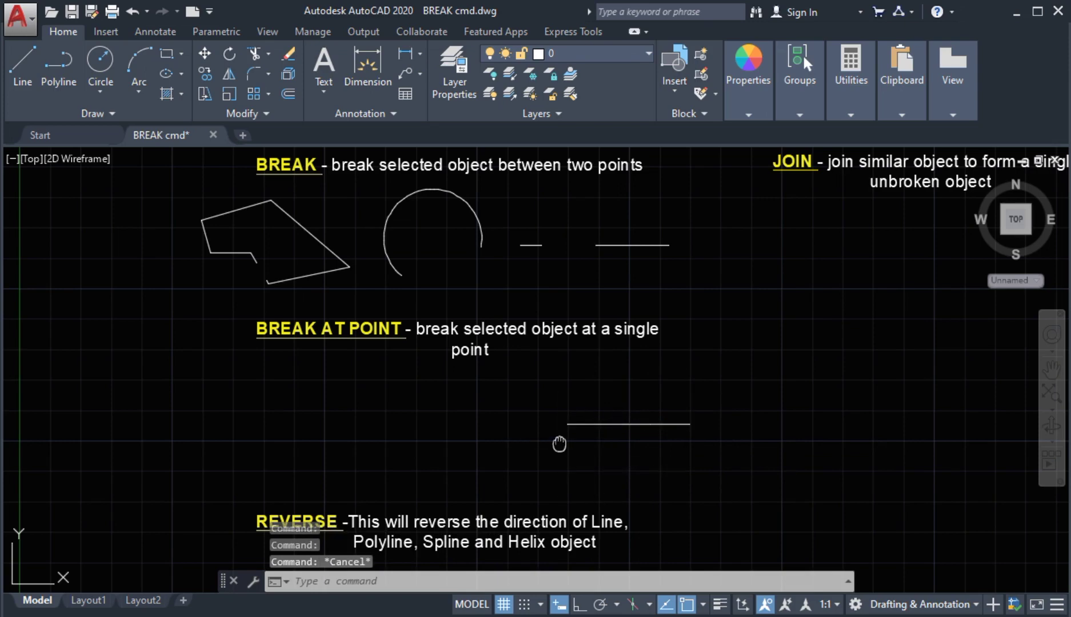
{"action": "left_click", "coordinate": [66, 81]}
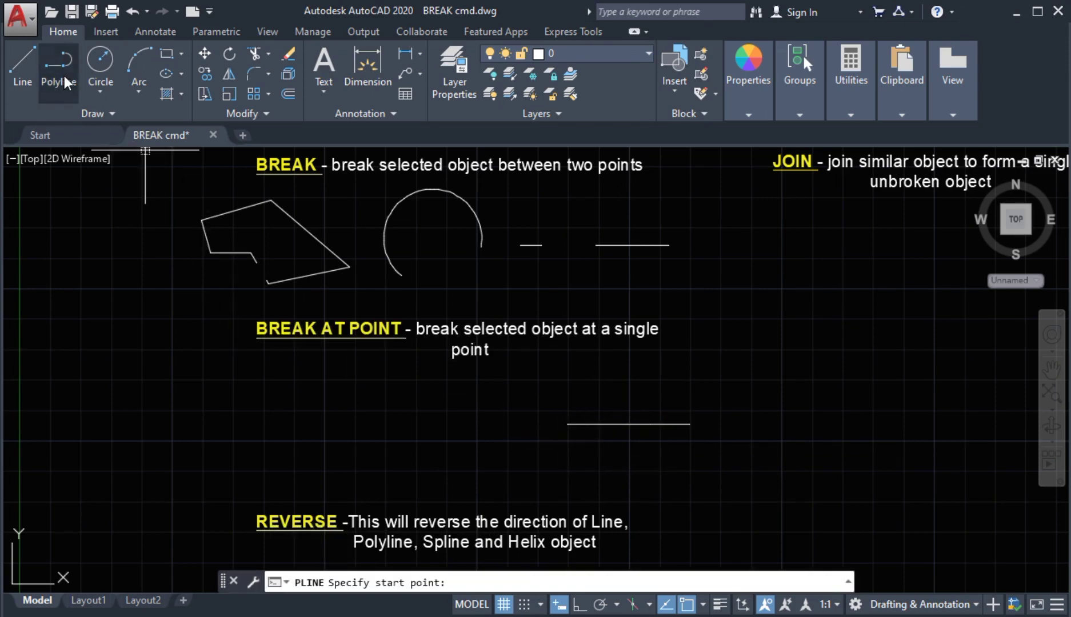
{"action": "left_click", "coordinate": [283, 443]}
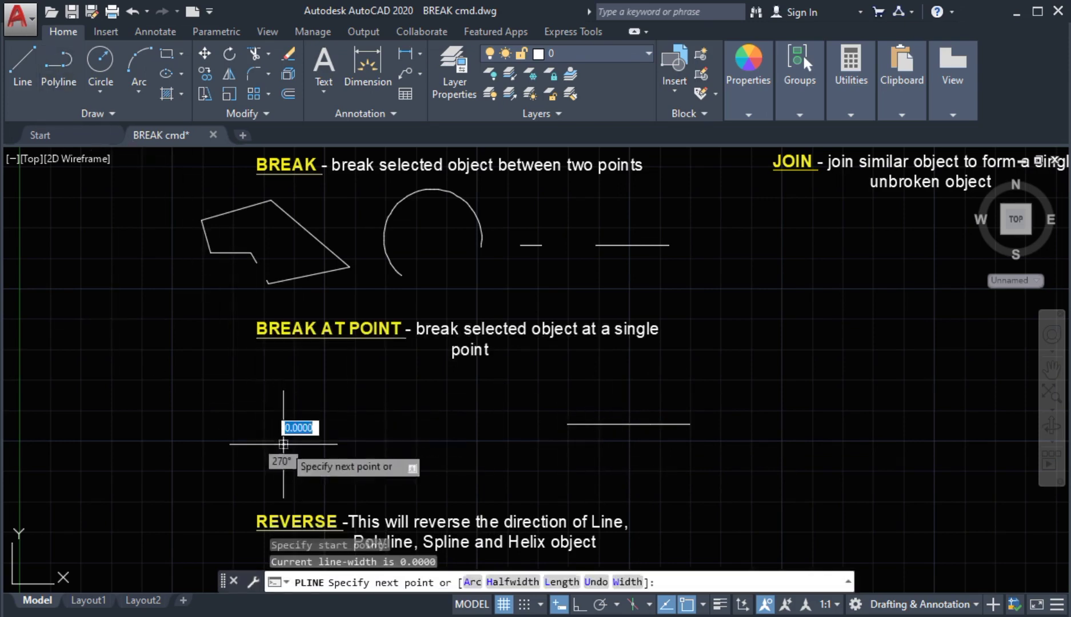
Complete the two-segment peaked polyline with its peak and end point.
{"action": "left_click", "coordinate": [358, 391]}
{"action": "left_click", "coordinate": [455, 440]}
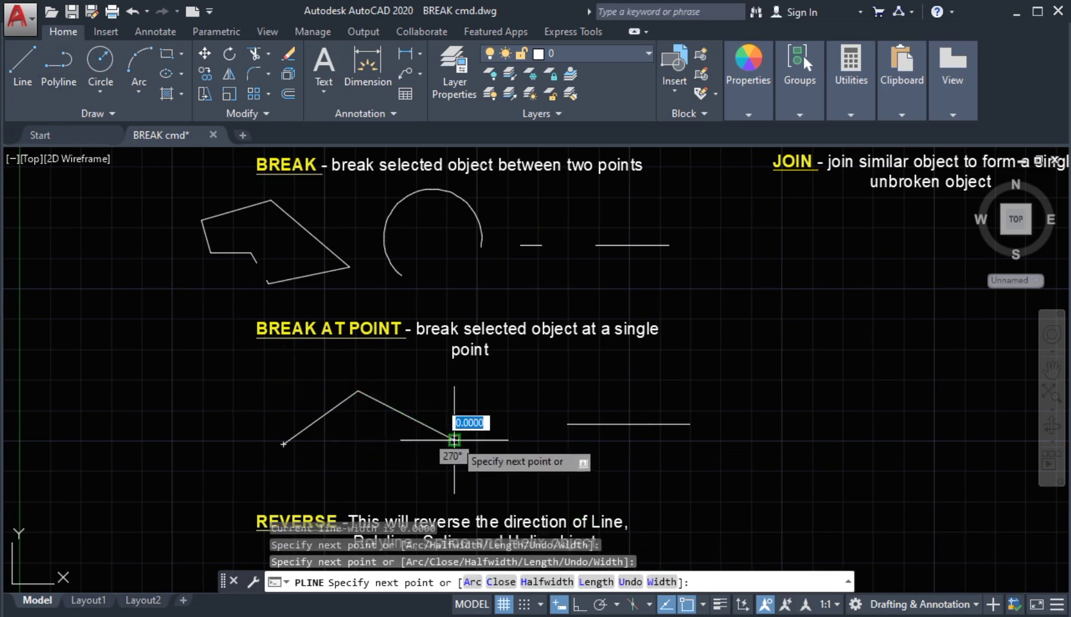
{"action": "key", "text": "Return"}
{"action": "middle_click_drag", "start_coordinate": [395, 423], "coordinate": [433, 414]}
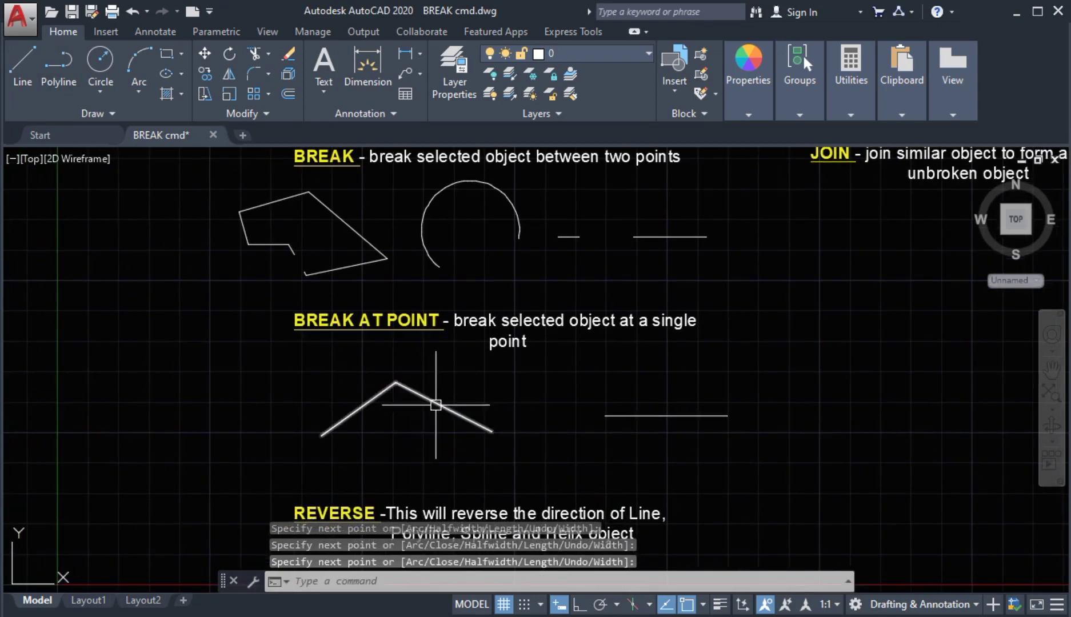
{"action": "left_click", "coordinate": [424, 398]}
{"action": "key", "text": "Escape"}
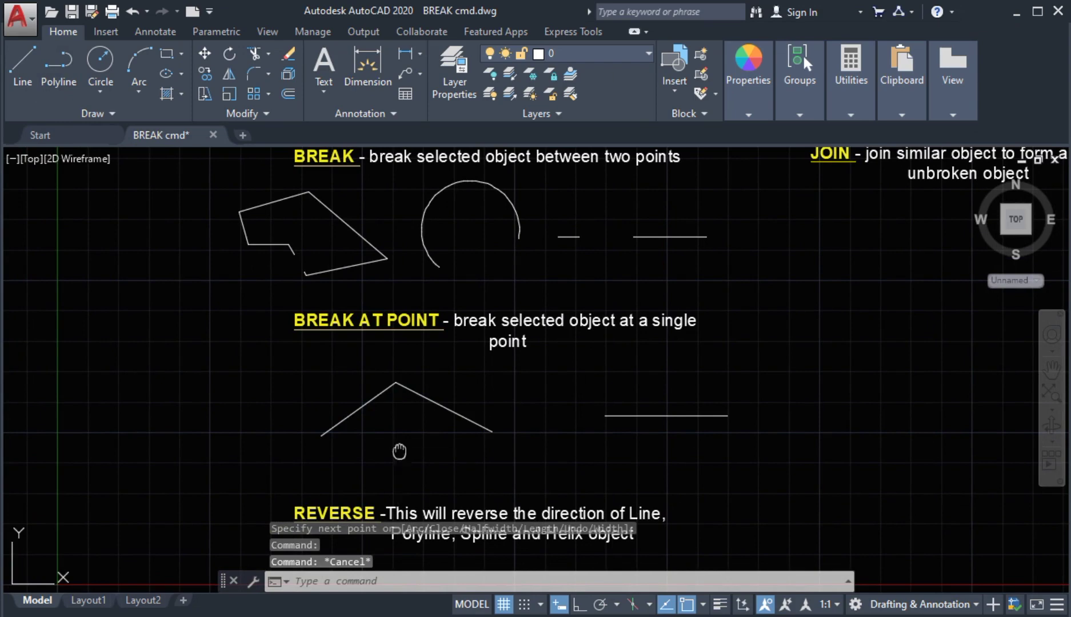
{"action": "left_click", "coordinate": [260, 109]}
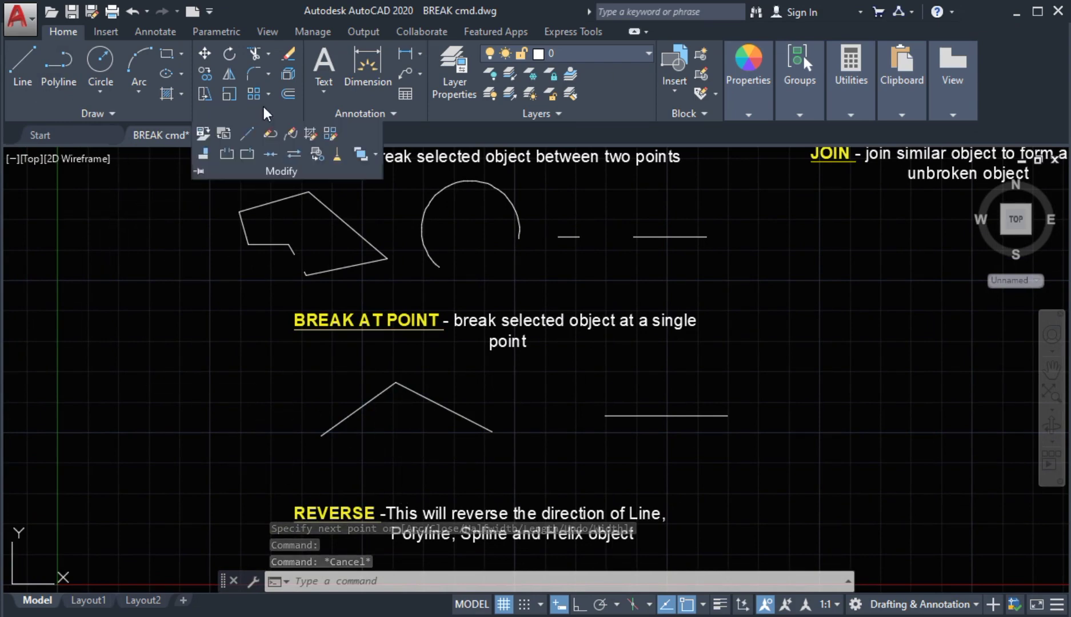
Break the peaked polyline at a single point on its left slope.
{"action": "left_click", "coordinate": [246, 154]}
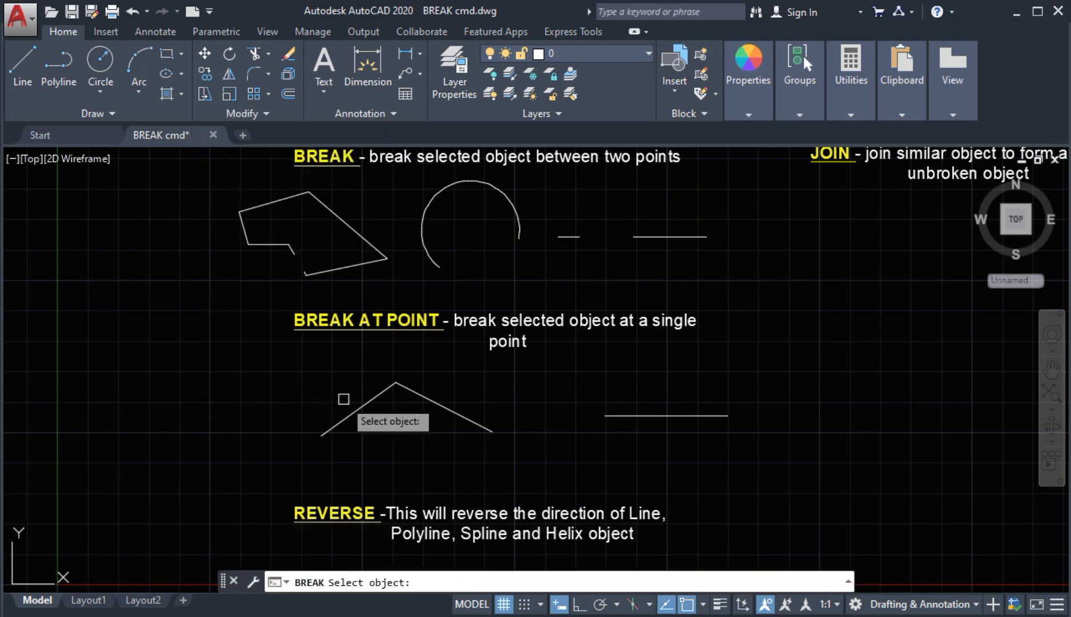
{"action": "left_click", "coordinate": [367, 402]}
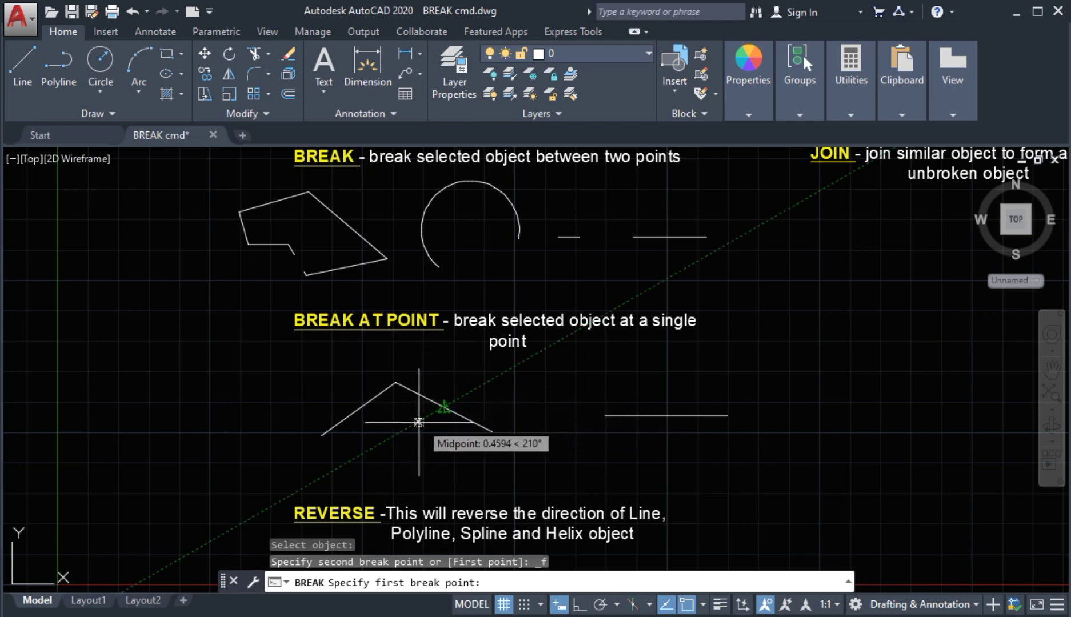
{"action": "left_click", "coordinate": [361, 406]}
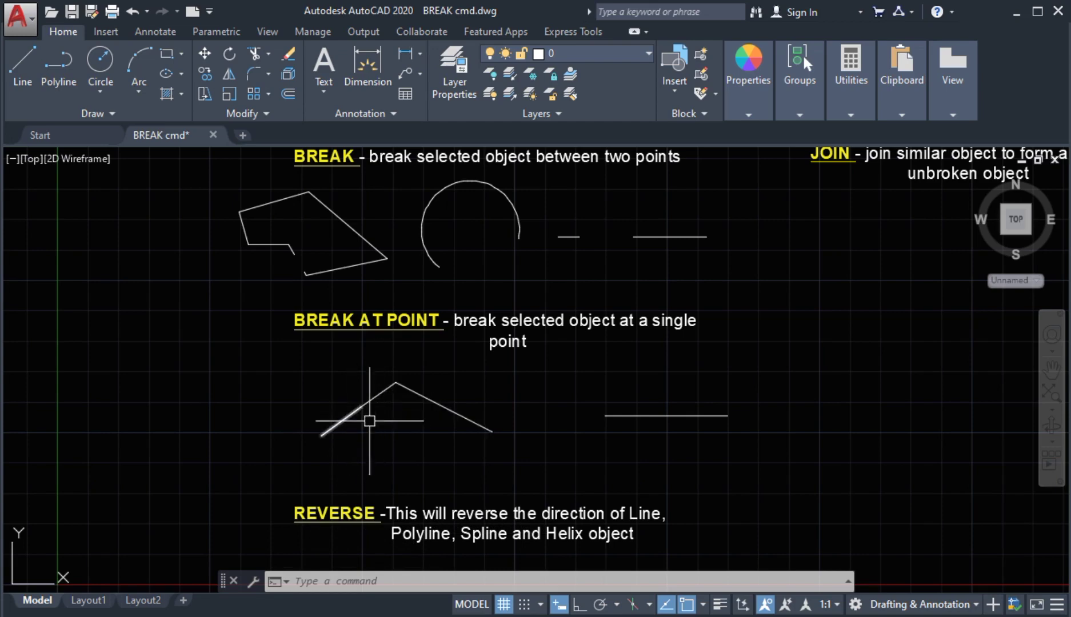
{"action": "scroll", "coordinate": [392, 409], "scroll_direction": "down", "scroll_amount": 3}
Recentre the view on the break examples and expand the Modify slide-out.
{"action": "mouse_move", "coordinate": [439, 412]}
{"action": "middle_mouse_down"}
{"action": "mouse_move", "coordinate": [418, 394]}
{"action": "mouse_move", "coordinate": [450, 394]}
{"action": "middle_mouse_up"}
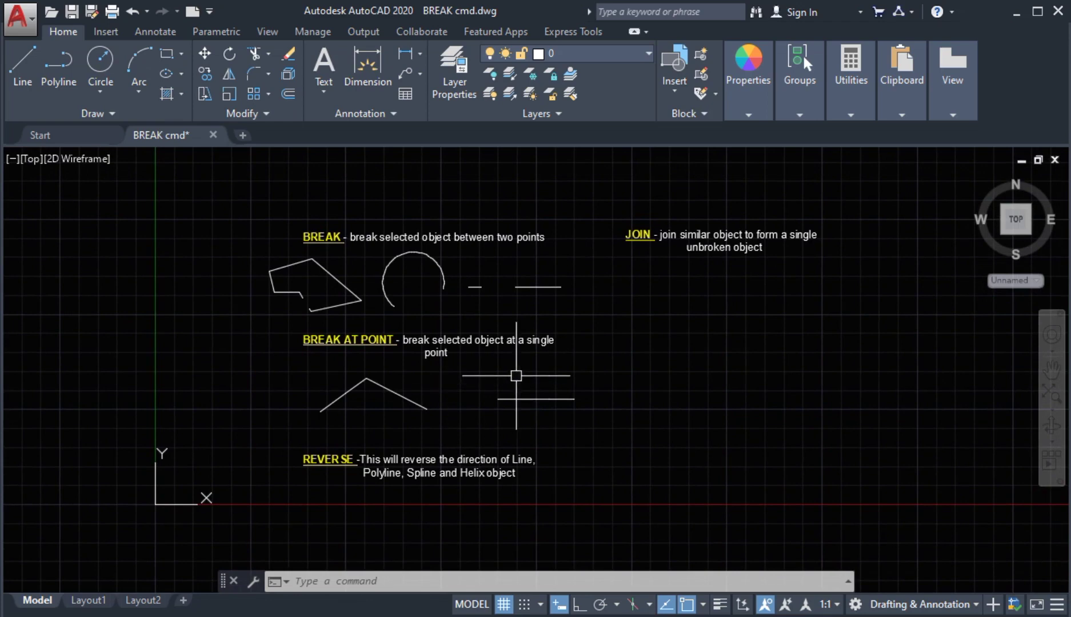
{"action": "middle_click_drag", "start_coordinate": [516, 375], "coordinate": [510, 400]}
{"action": "scroll", "coordinate": [633, 326], "scroll_direction": "up", "scroll_amount": 2}
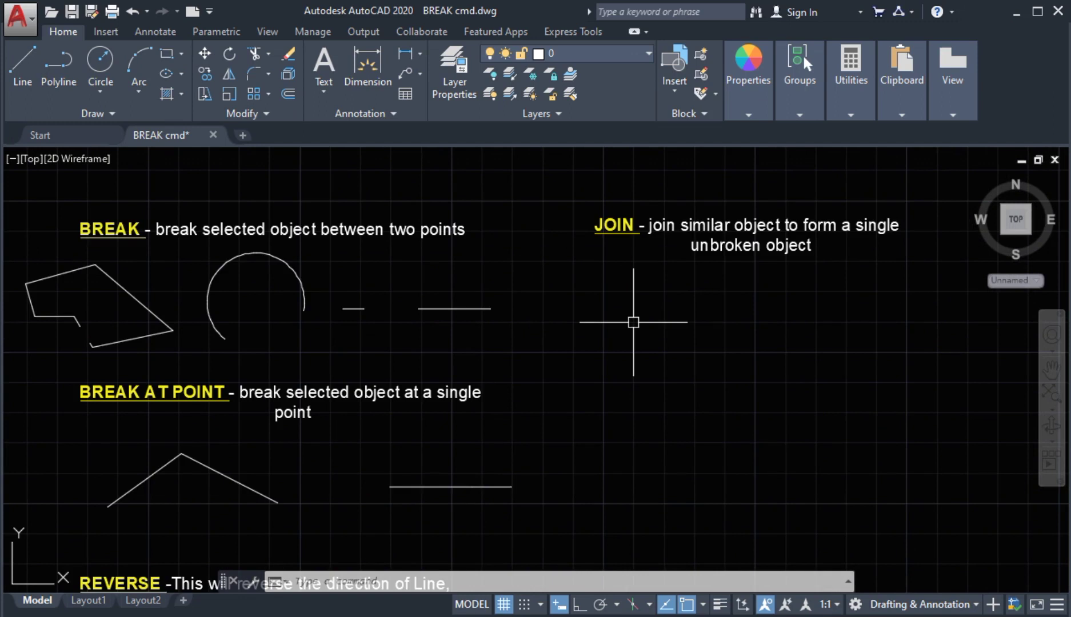
{"action": "middle_click_drag", "start_coordinate": [488, 335], "coordinate": [522, 323]}
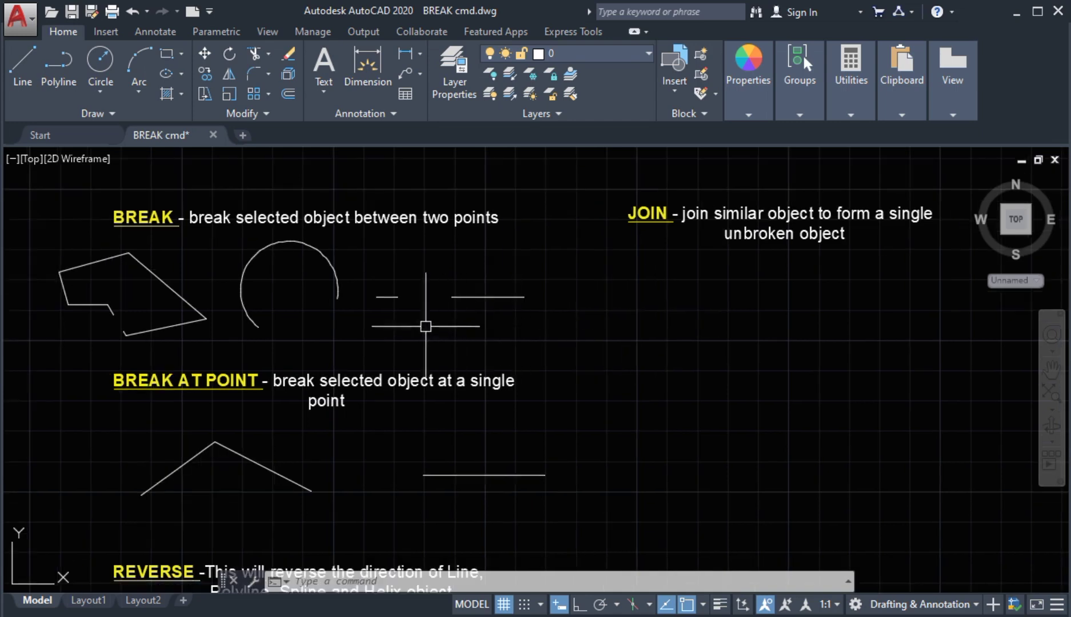
{"action": "left_click", "coordinate": [424, 307]}
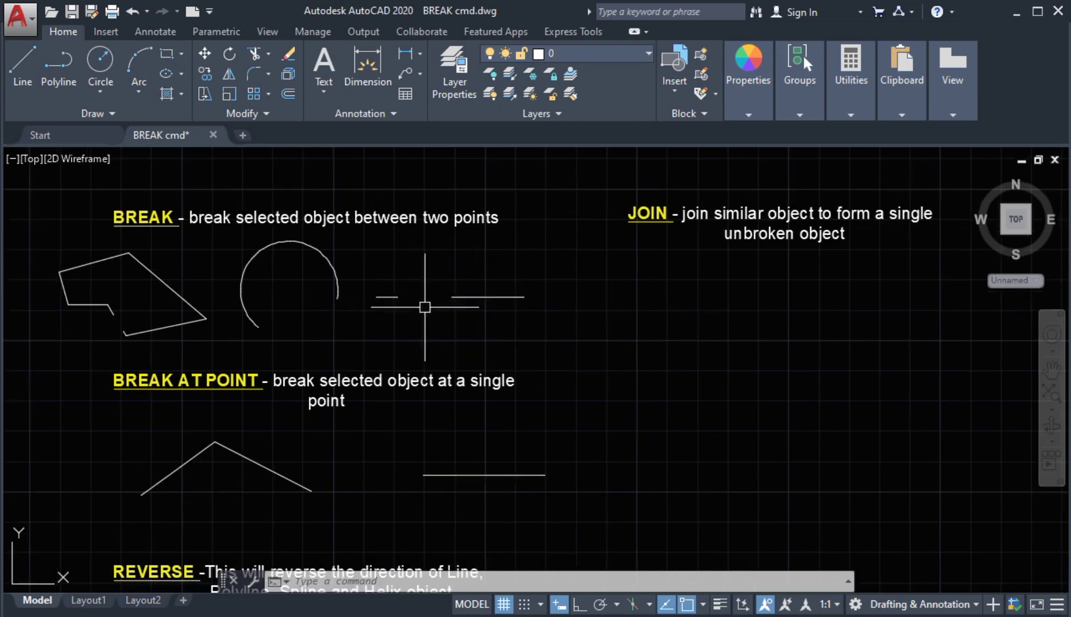
{"action": "middle_click_drag", "start_coordinate": [424, 309], "coordinate": [426, 306]}
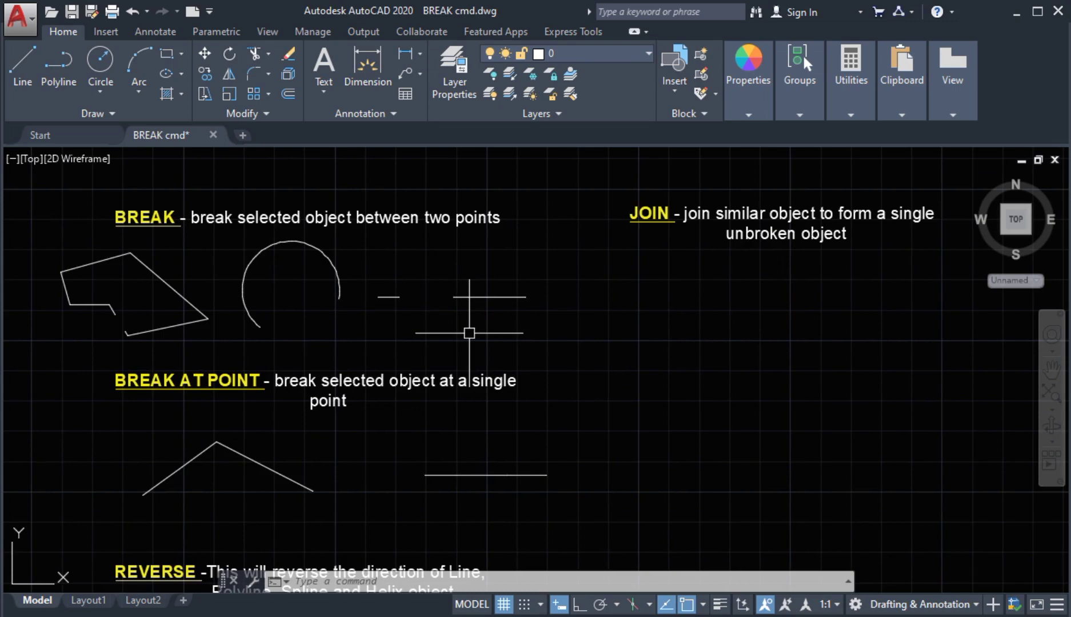
{"action": "left_click", "coordinate": [258, 111]}
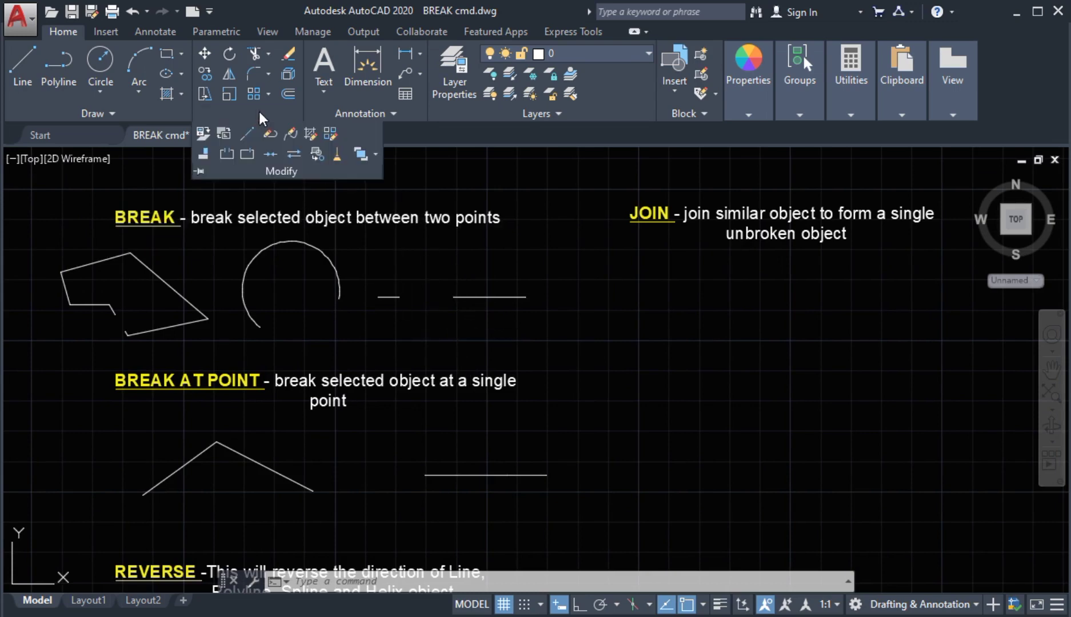
Join the short and long pieces of the gapped line into one line.
{"action": "left_click", "coordinate": [269, 154]}
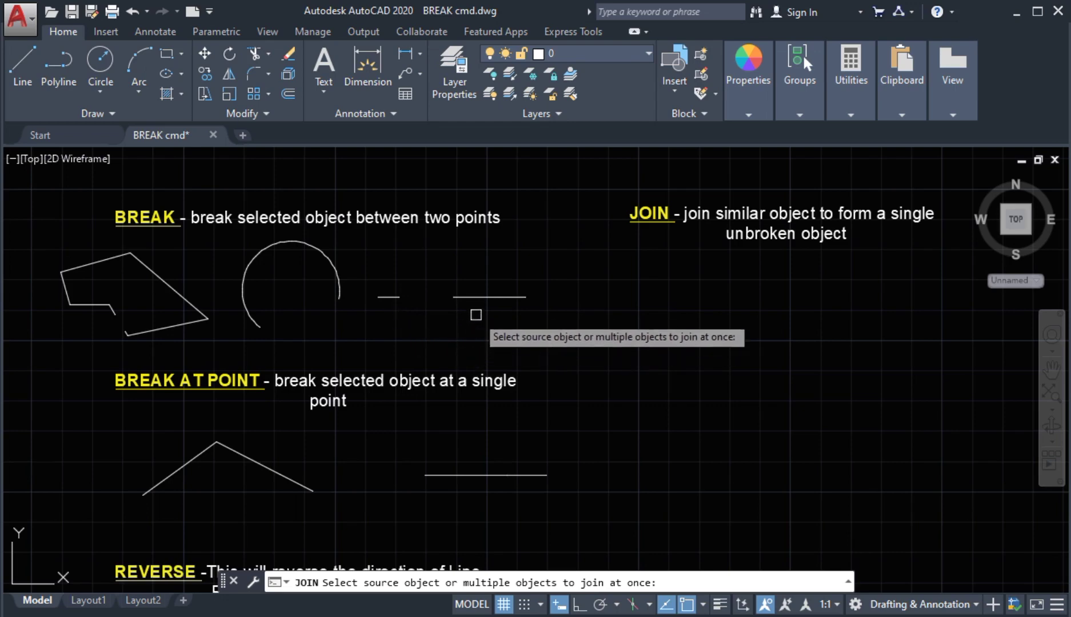
{"action": "left_click", "coordinate": [389, 296]}
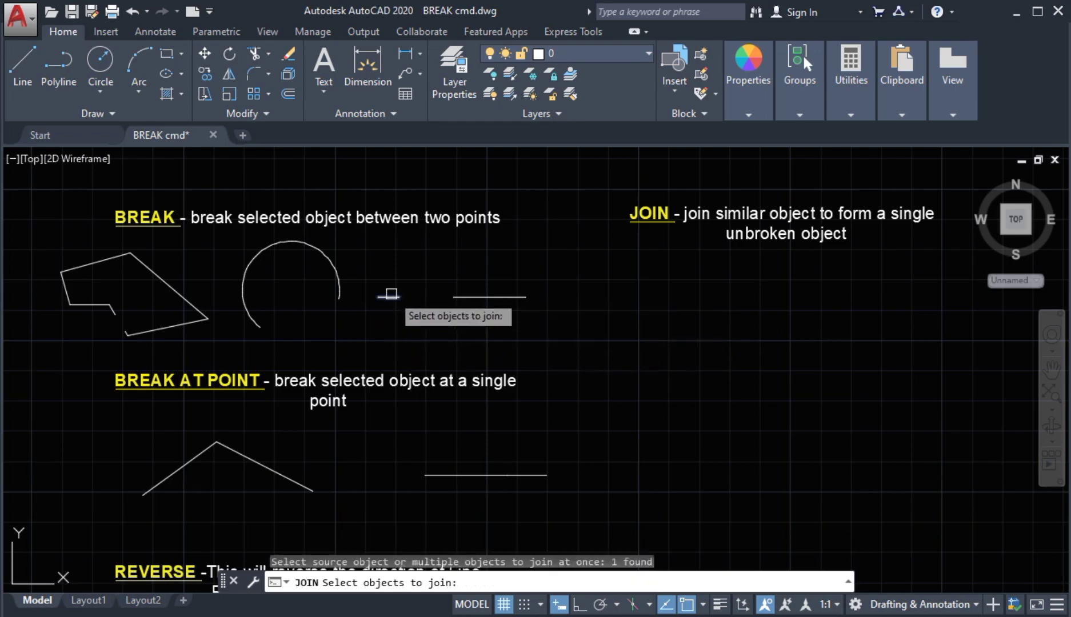
{"action": "left_click", "coordinate": [463, 296]}
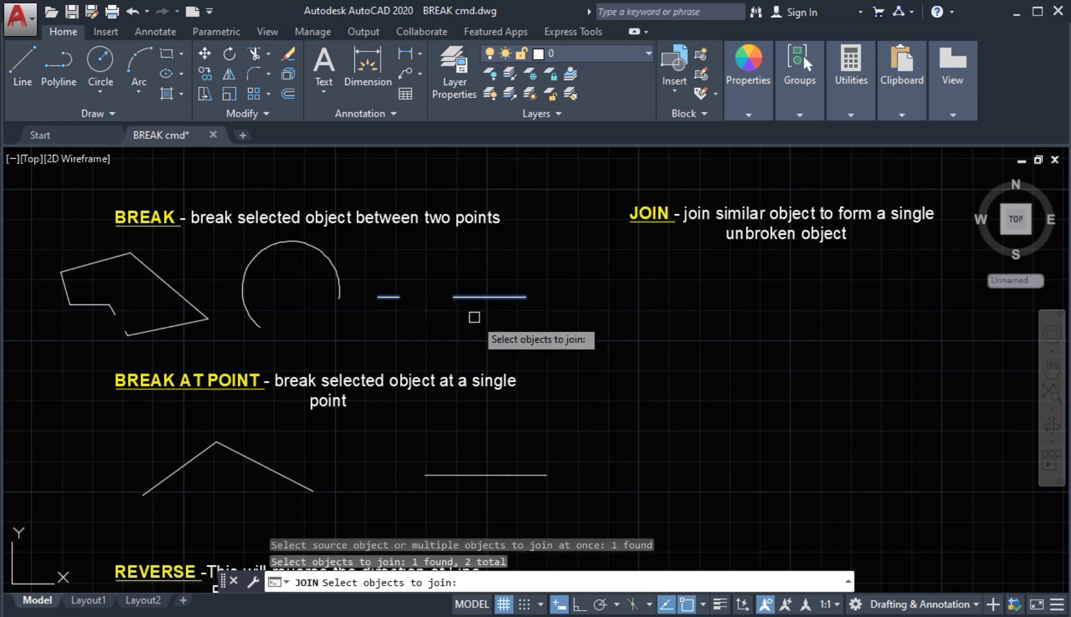
{"action": "key", "text": "Return"}
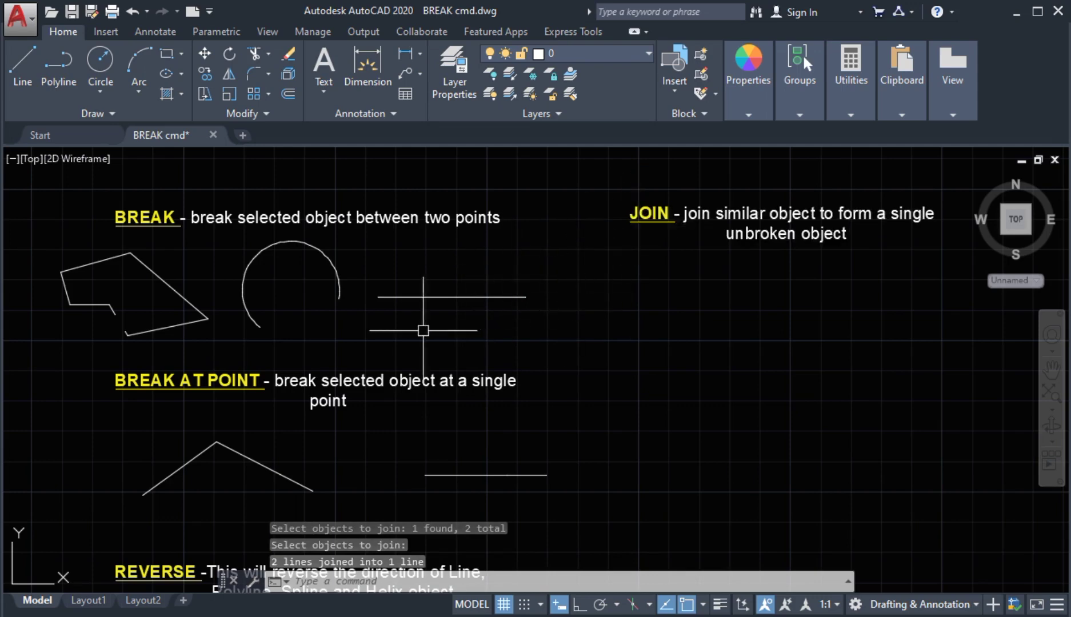
Select the arc and inspect it in the Properties palette (PR).
{"action": "middle_click_drag", "start_coordinate": [402, 320], "coordinate": [489, 323]}
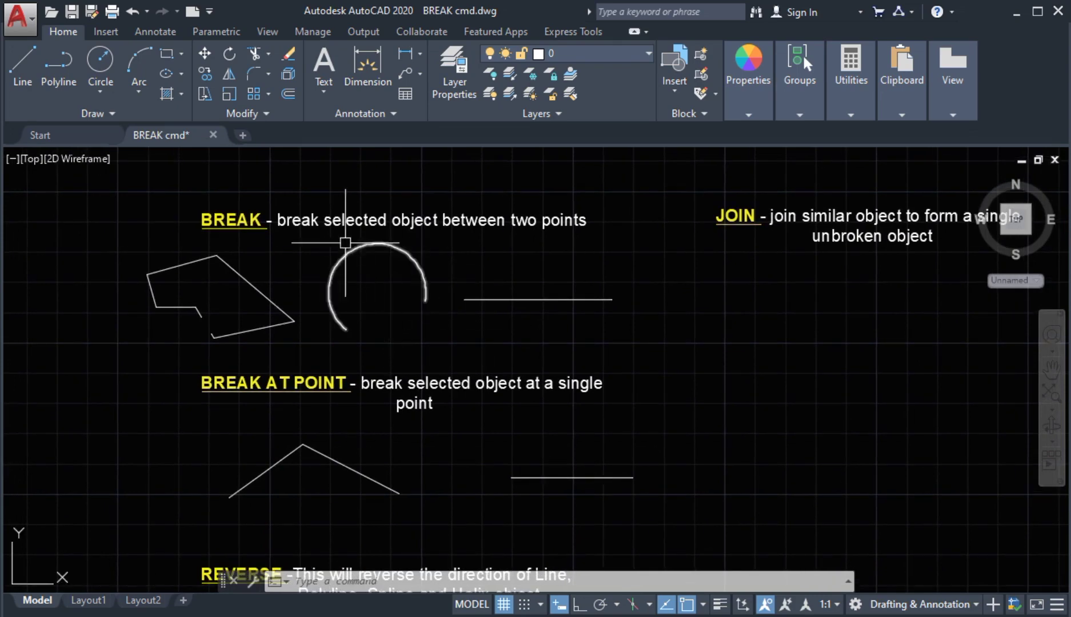
{"action": "middle_click_drag", "start_coordinate": [336, 255], "coordinate": [340, 247]}
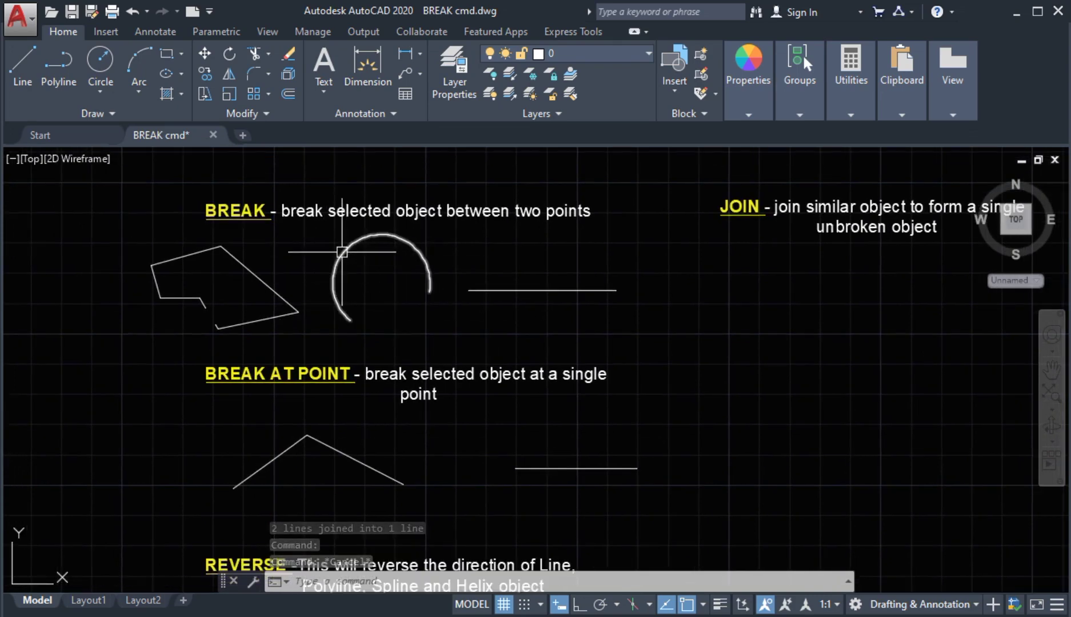
{"action": "left_click", "coordinate": [343, 254]}
{"action": "type", "text": "pr"}
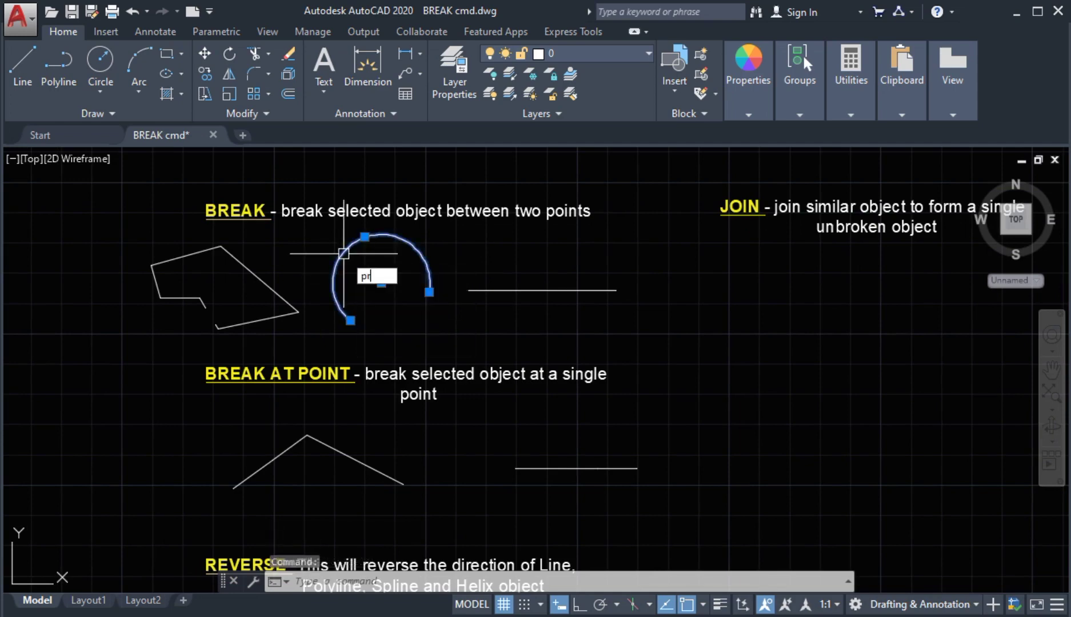
{"action": "key", "text": "Return"}
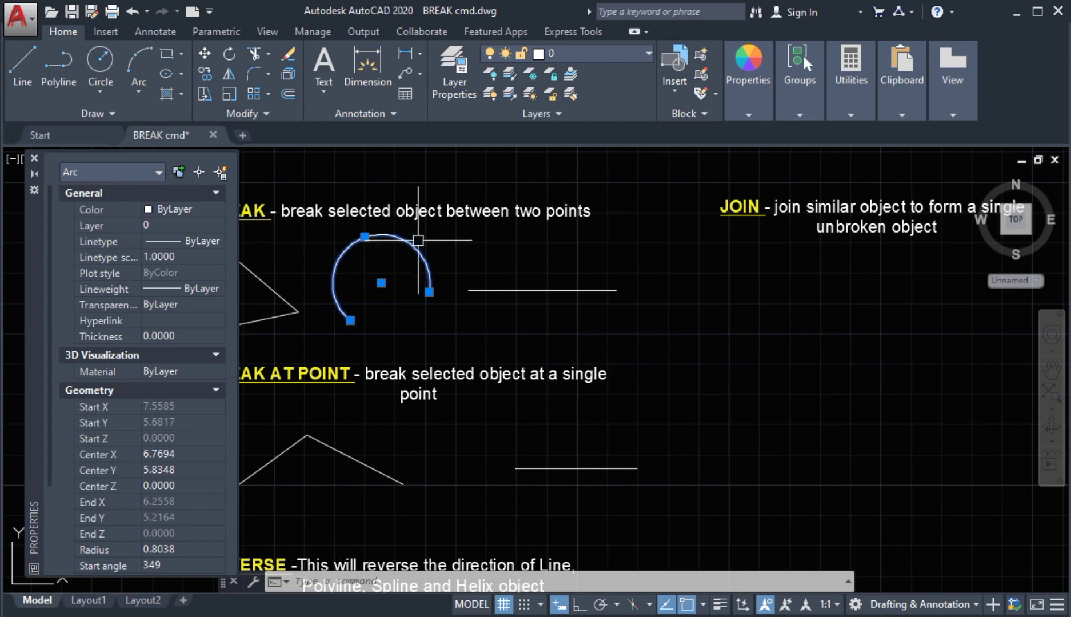
Pan the drawing right and start the JOIN command.
{"action": "middle_click_drag", "start_coordinate": [439, 200], "coordinate": [490, 195]}
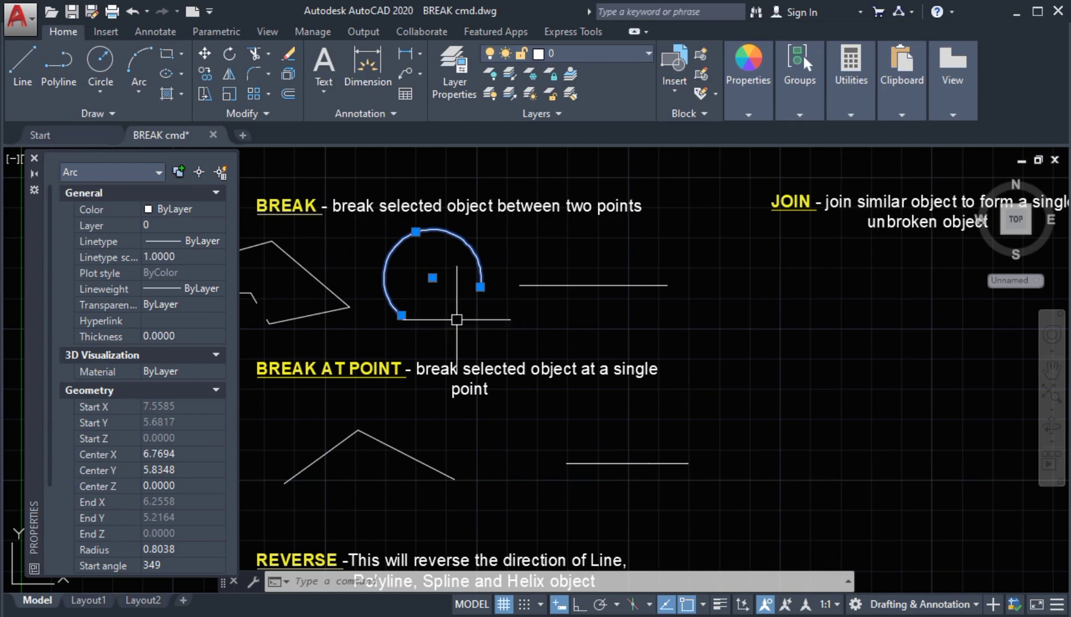
{"action": "type", "text": "join"}
{"action": "key", "text": "Return"}
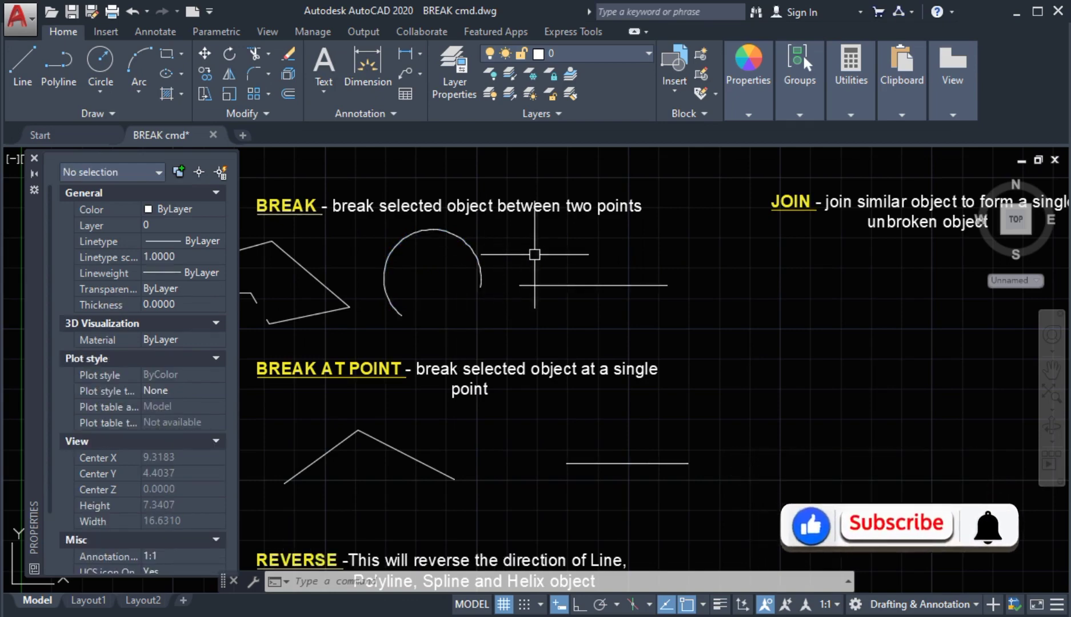
Join the arc using the cLose option, converting it back into a full circle.
{"action": "left_click", "coordinate": [264, 113]}
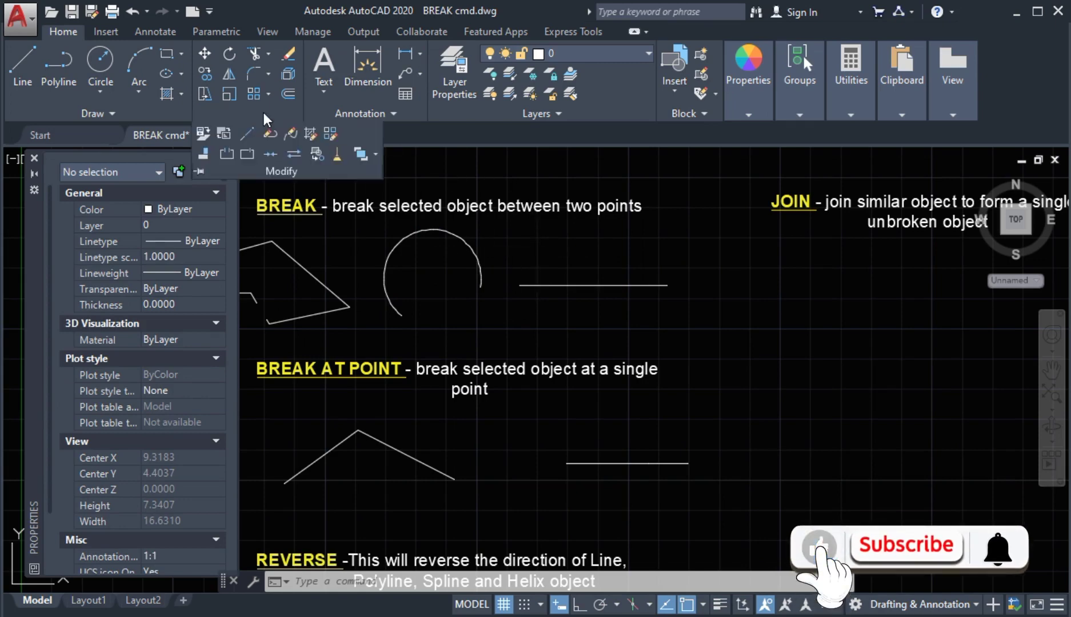
{"action": "left_click", "coordinate": [266, 149]}
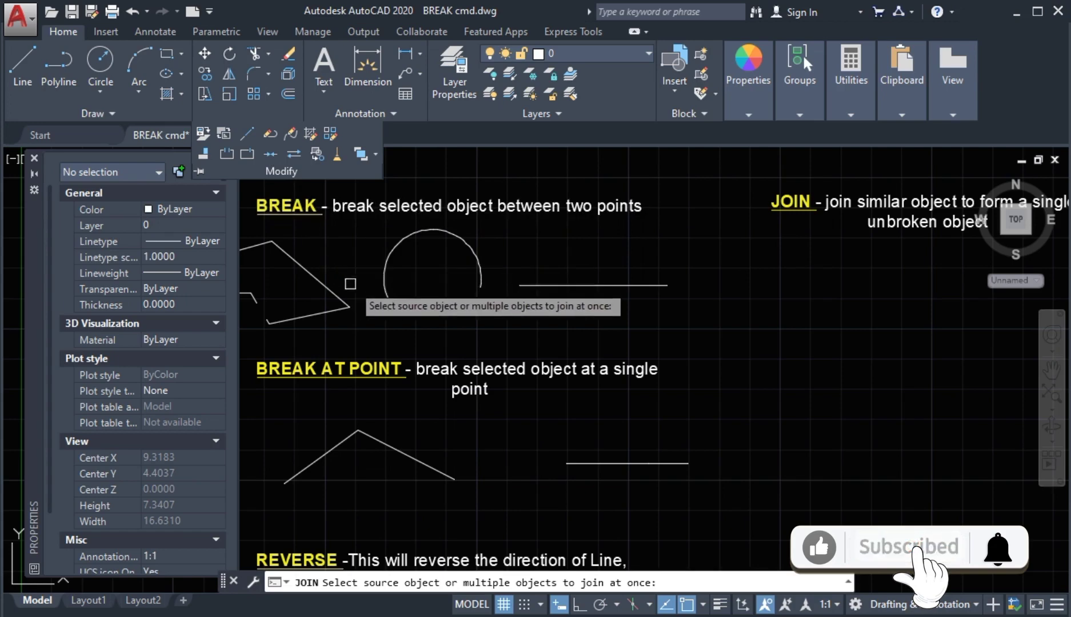
{"action": "left_click", "coordinate": [385, 256]}
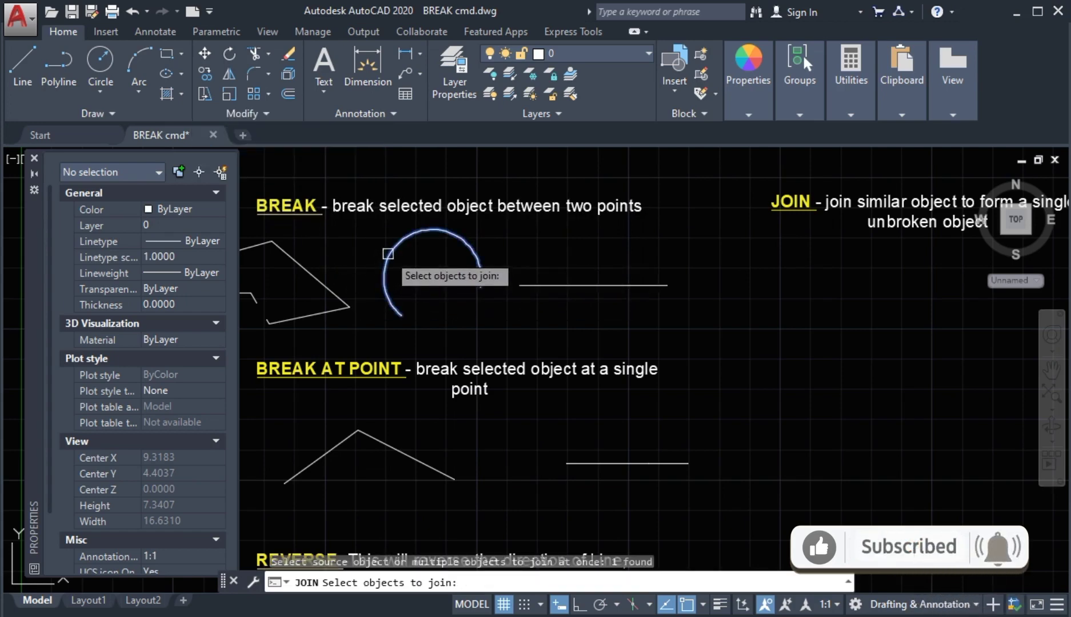
{"action": "key", "text": "Return"}
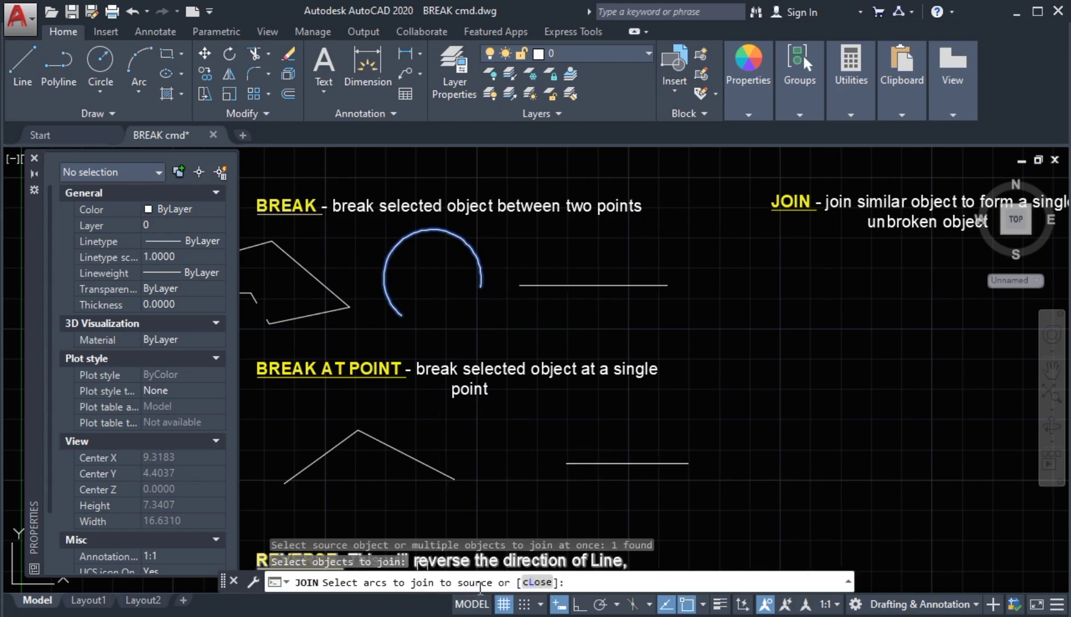
{"action": "left_click", "coordinate": [539, 583]}
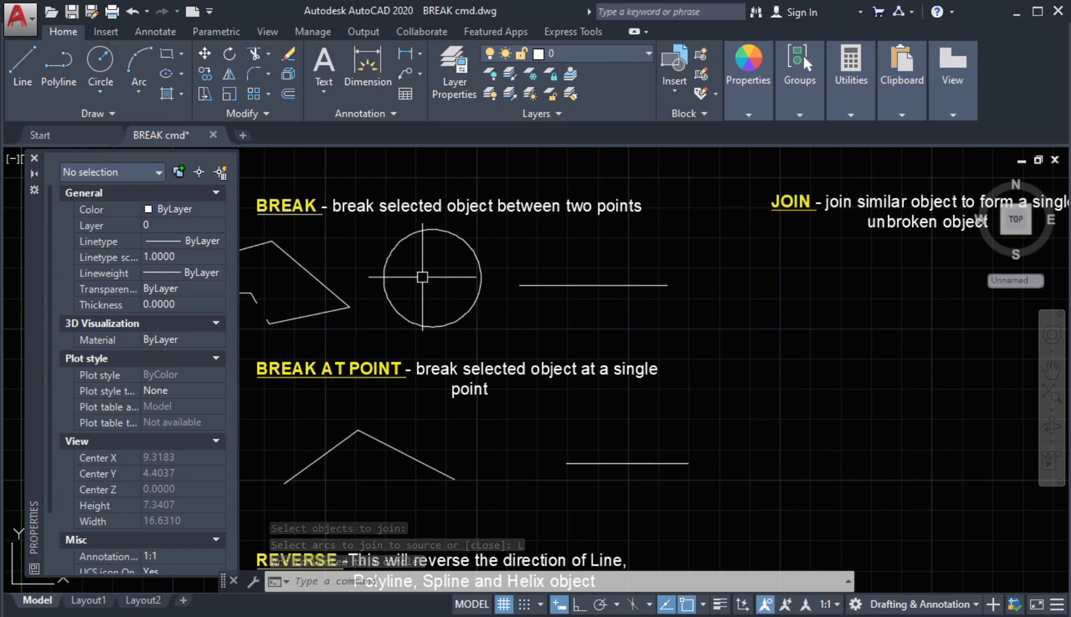
{"action": "middle_click_drag", "start_coordinate": [422, 279], "coordinate": [460, 275]}
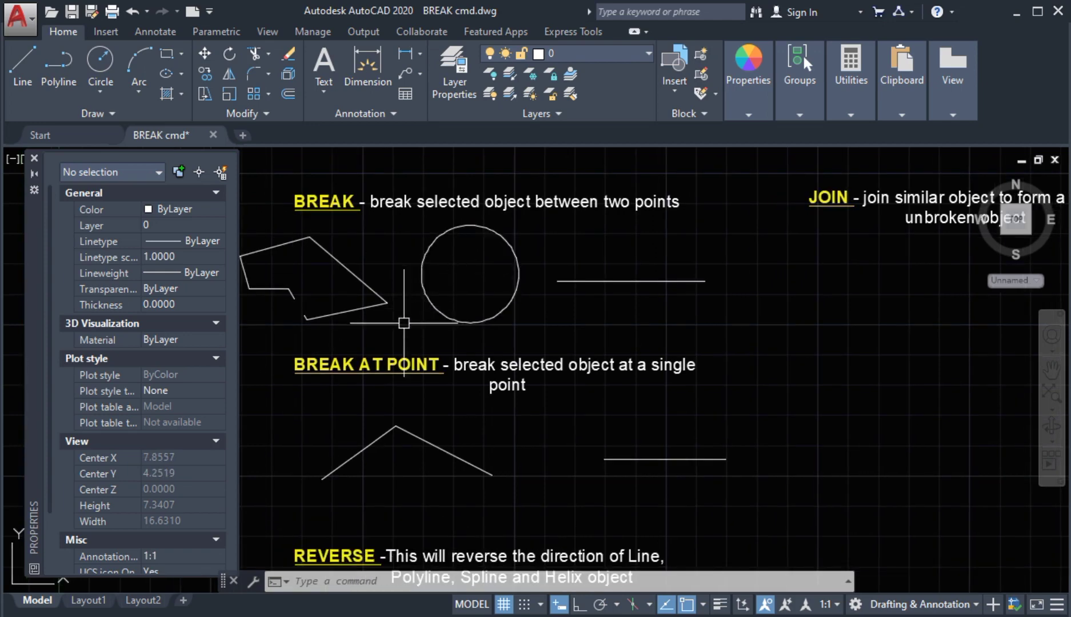
{"action": "middle_click_drag", "start_coordinate": [404, 316], "coordinate": [426, 311]}
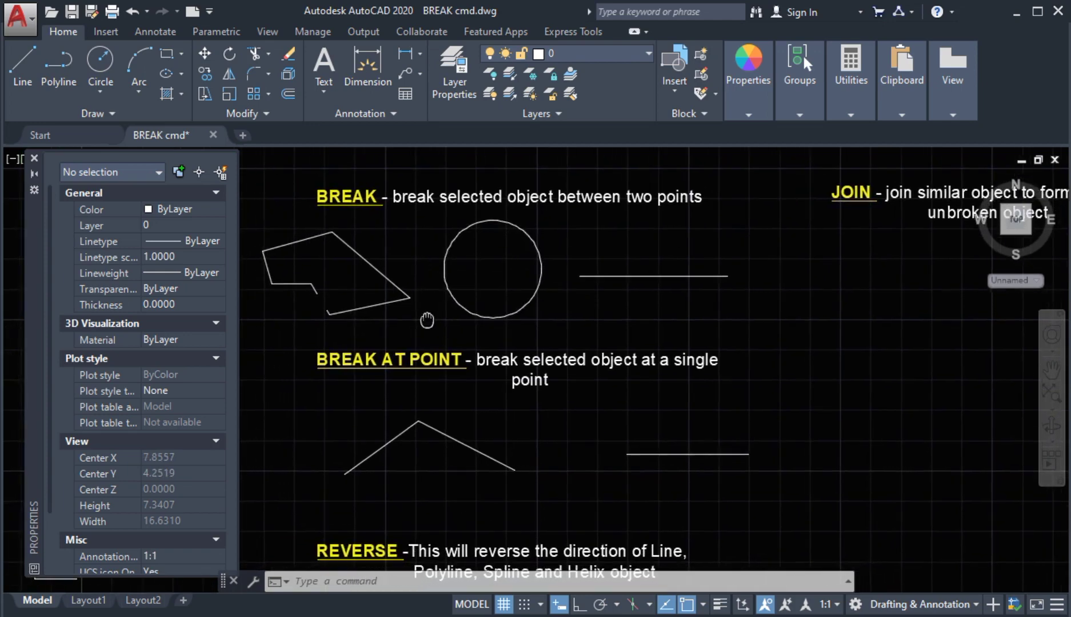
Join the left outline's polyline and its lower segment into a single polyline under BREAK.
{"action": "left_click", "coordinate": [394, 305]}
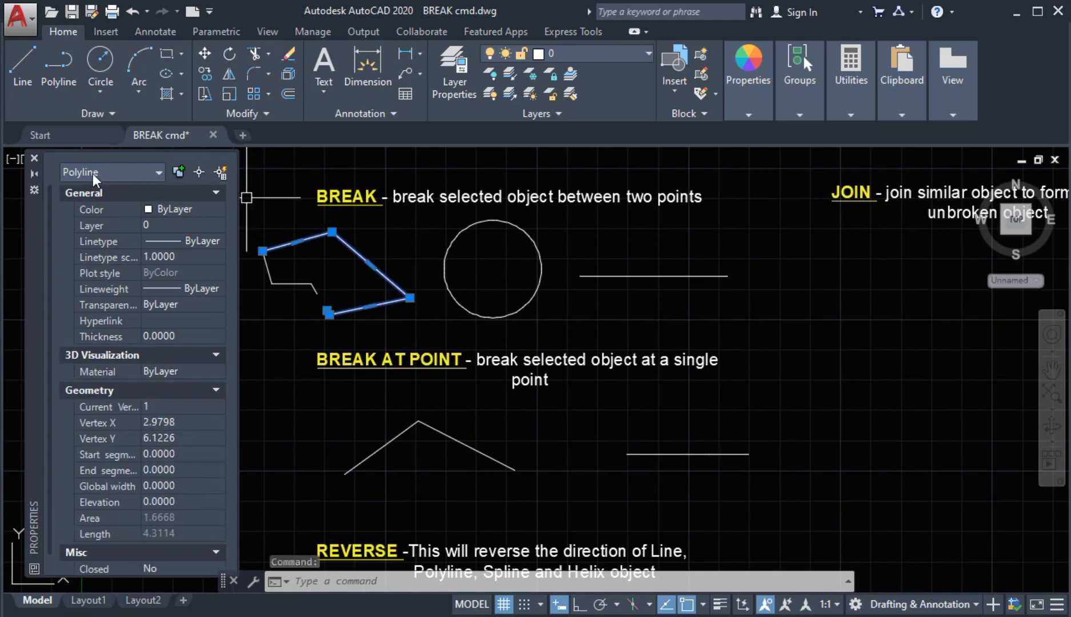
{"action": "key", "text": "Escape"}
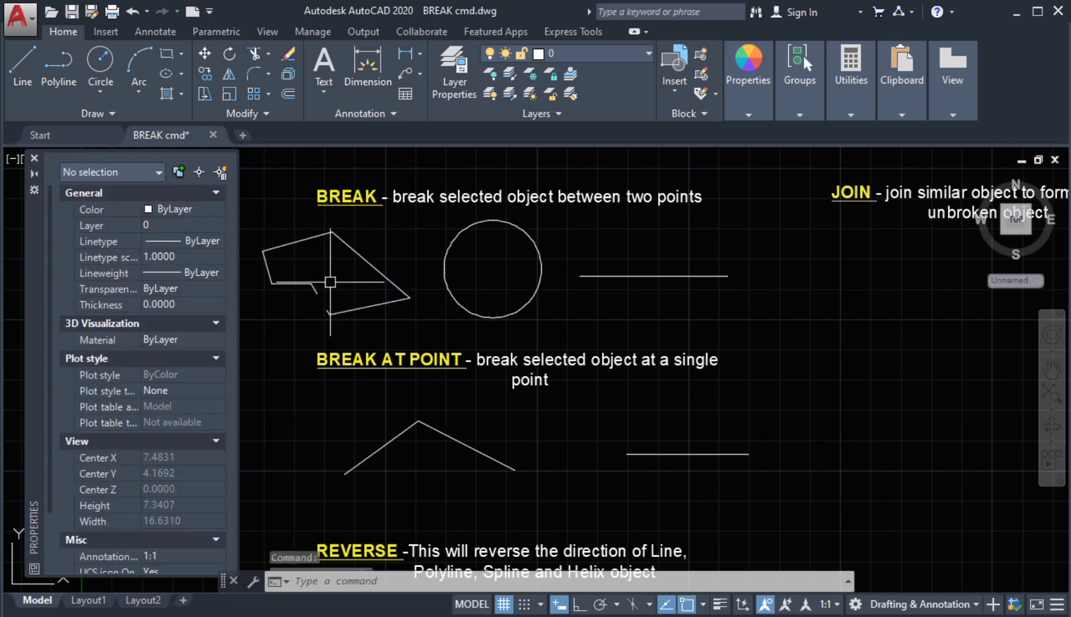
{"action": "middle_click_drag", "start_coordinate": [331, 276], "coordinate": [342, 269]}
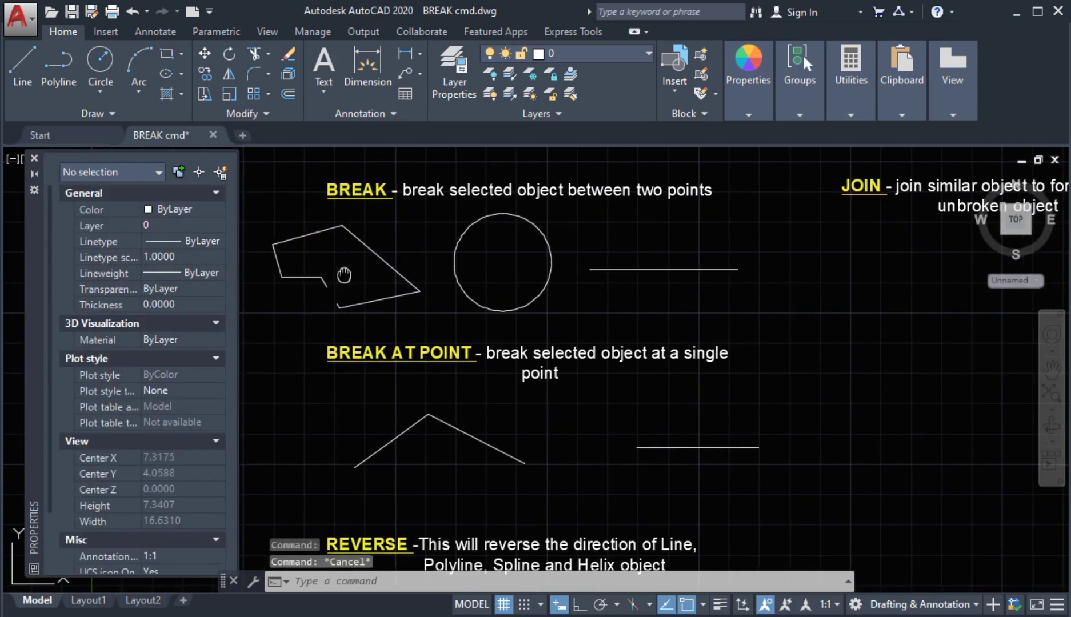
{"action": "left_click", "coordinate": [249, 114]}
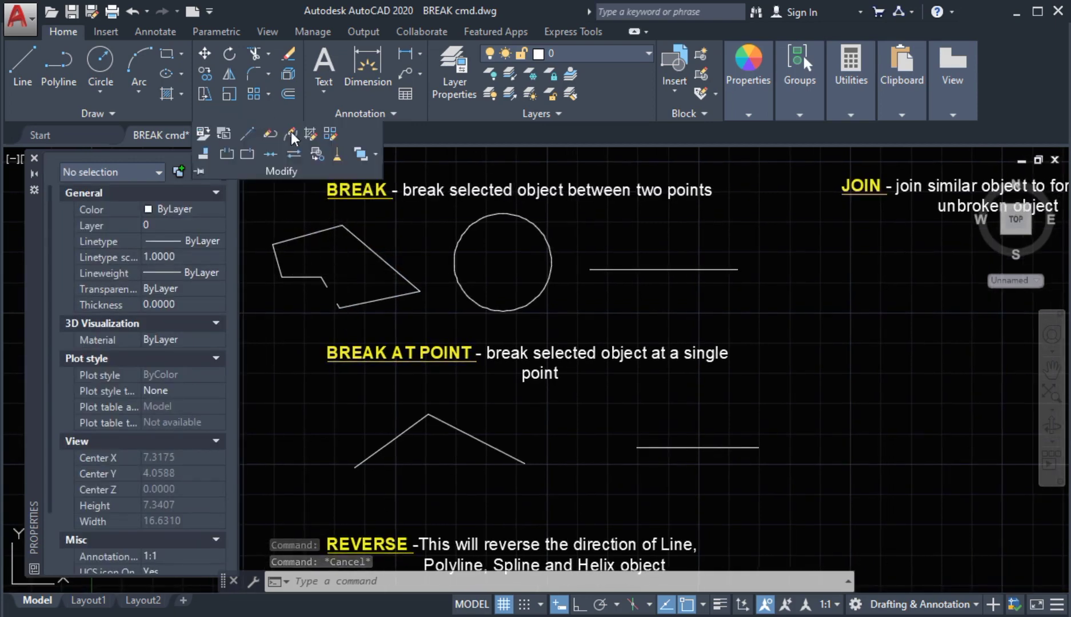
{"action": "left_click", "coordinate": [270, 153]}
{"action": "left_click", "coordinate": [292, 275]}
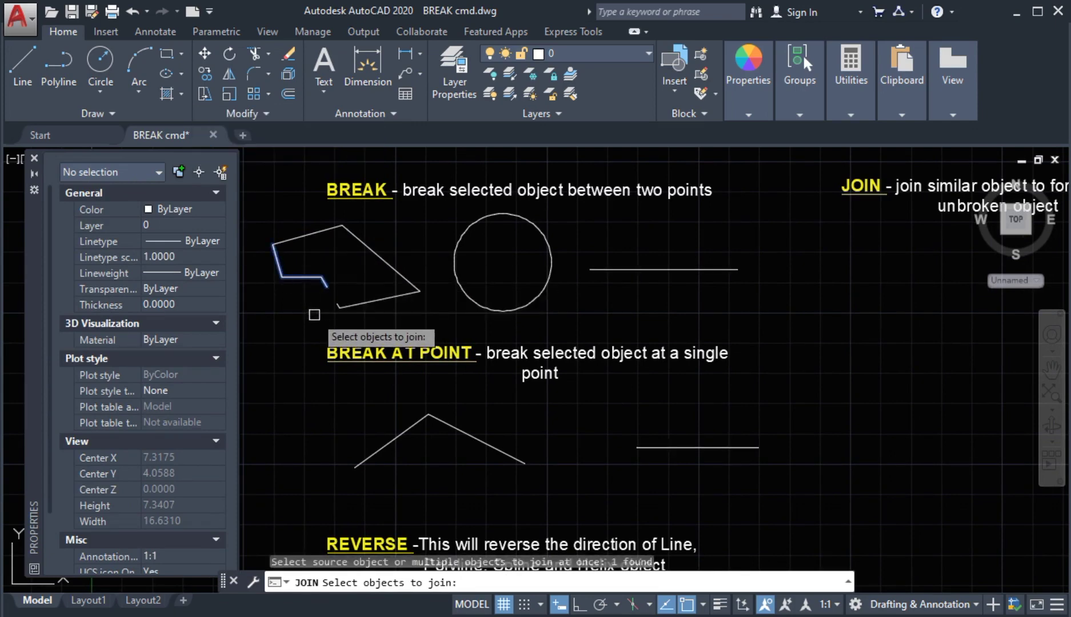
{"action": "left_click", "coordinate": [353, 307]}
{"action": "key", "text": "Return"}
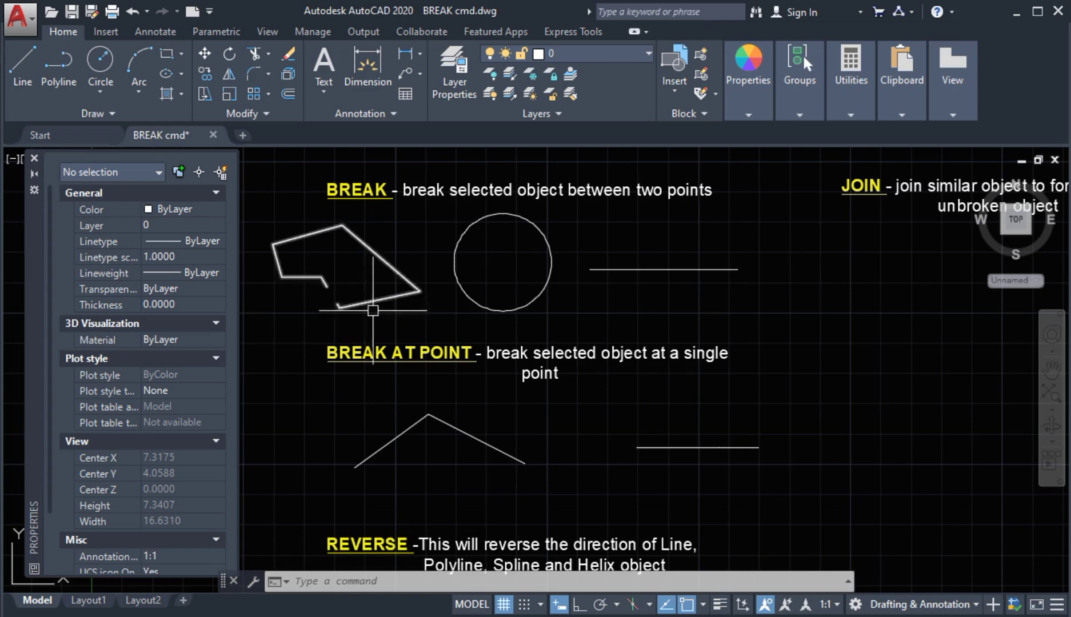
{"action": "left_click", "coordinate": [365, 247]}
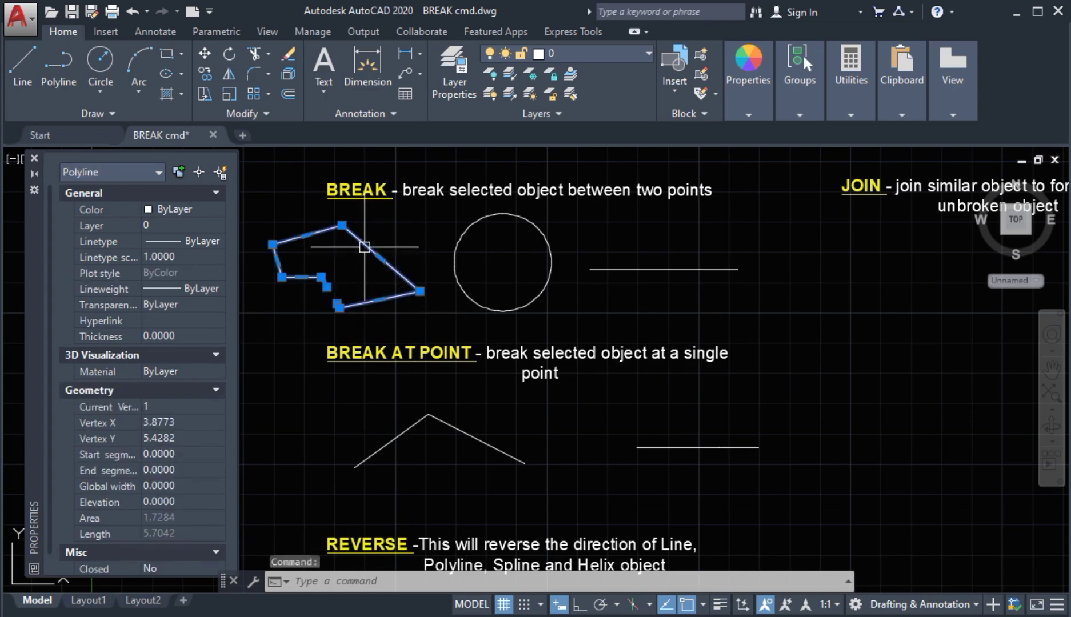
Close the joined outline polyline using the Close option from its shortcut menu.
{"action": "right_click", "coordinate": [364, 247]}
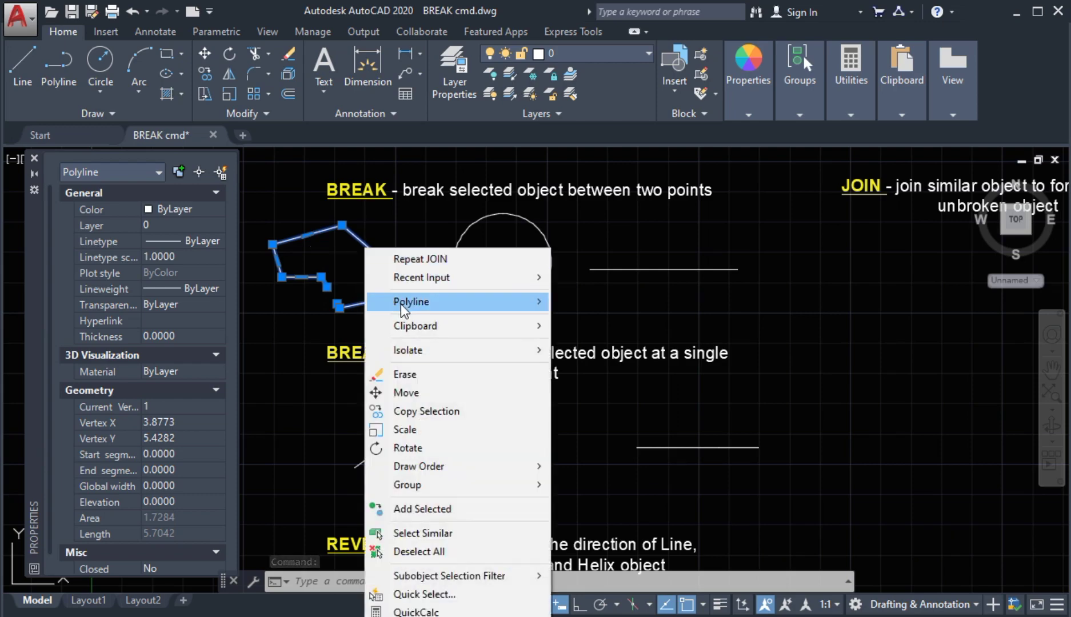
{"action": "mouse_move", "coordinate": [401, 304]}
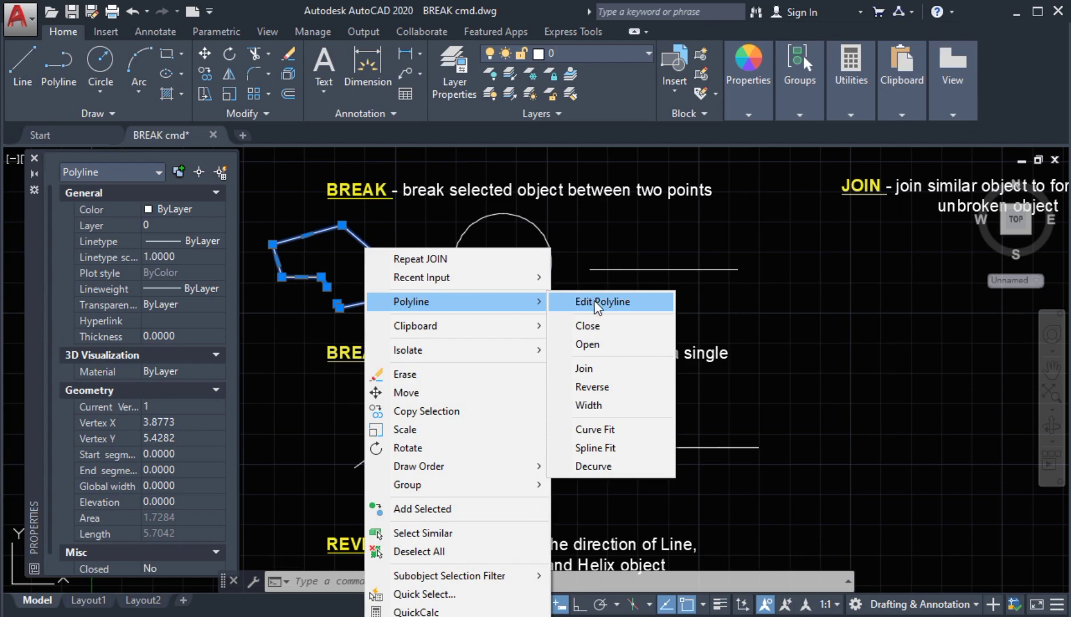
{"action": "left_click", "coordinate": [595, 326]}
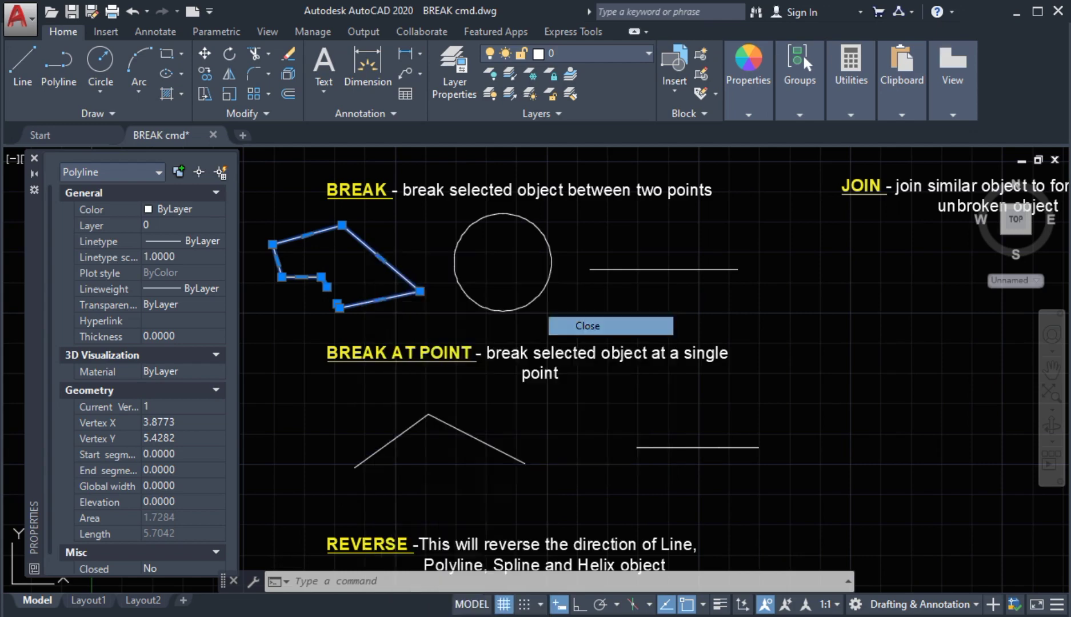
{"action": "middle_click_drag", "start_coordinate": [323, 297], "coordinate": [326, 290]}
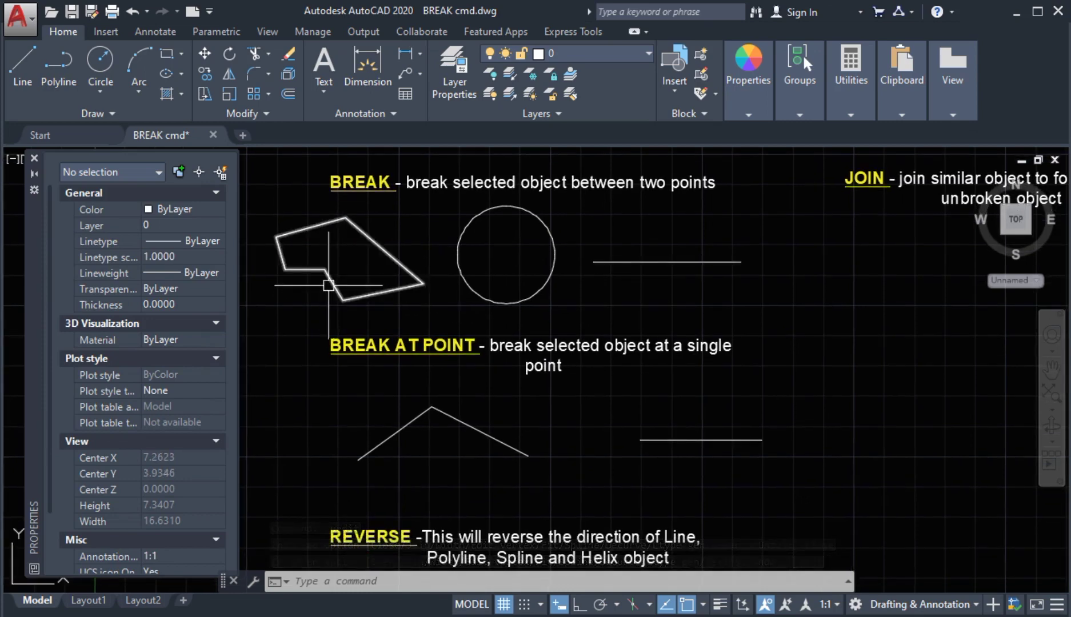
{"action": "middle_click_drag", "start_coordinate": [329, 285], "coordinate": [308, 275]}
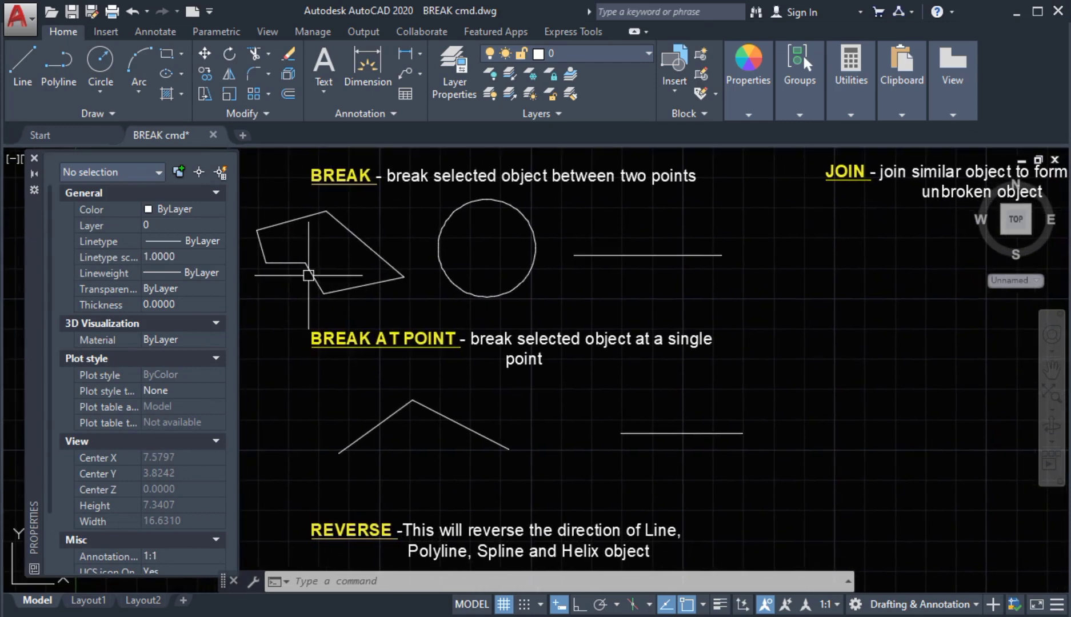
{"action": "middle_click_drag", "start_coordinate": [566, 395], "coordinate": [557, 381]}
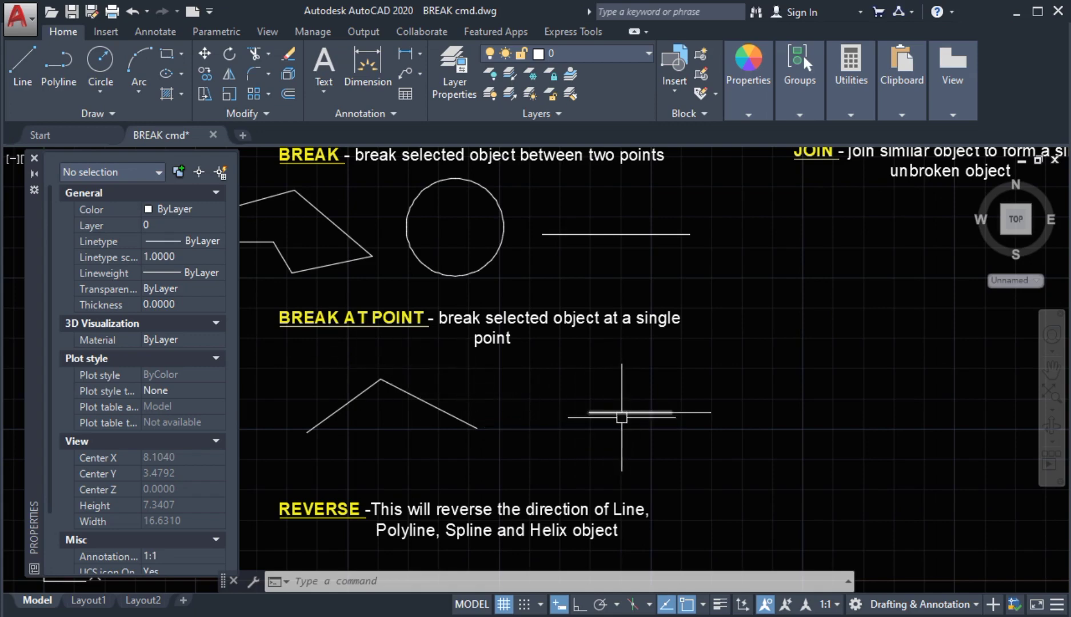
{"action": "middle_click_drag", "start_coordinate": [538, 393], "coordinate": [539, 395]}
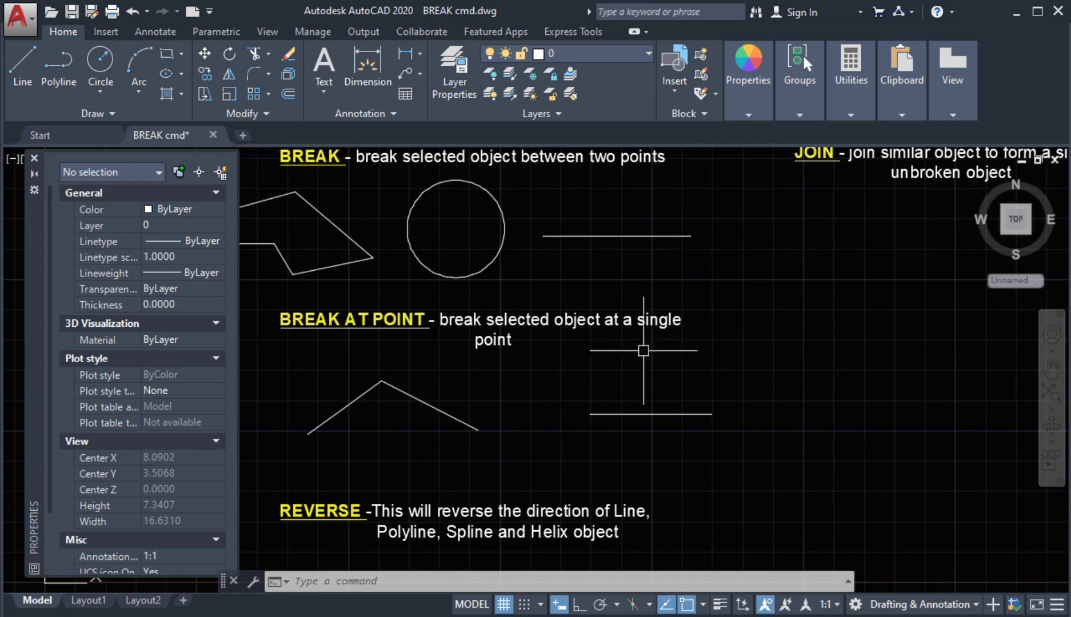
{"action": "left_click", "coordinate": [234, 112]}
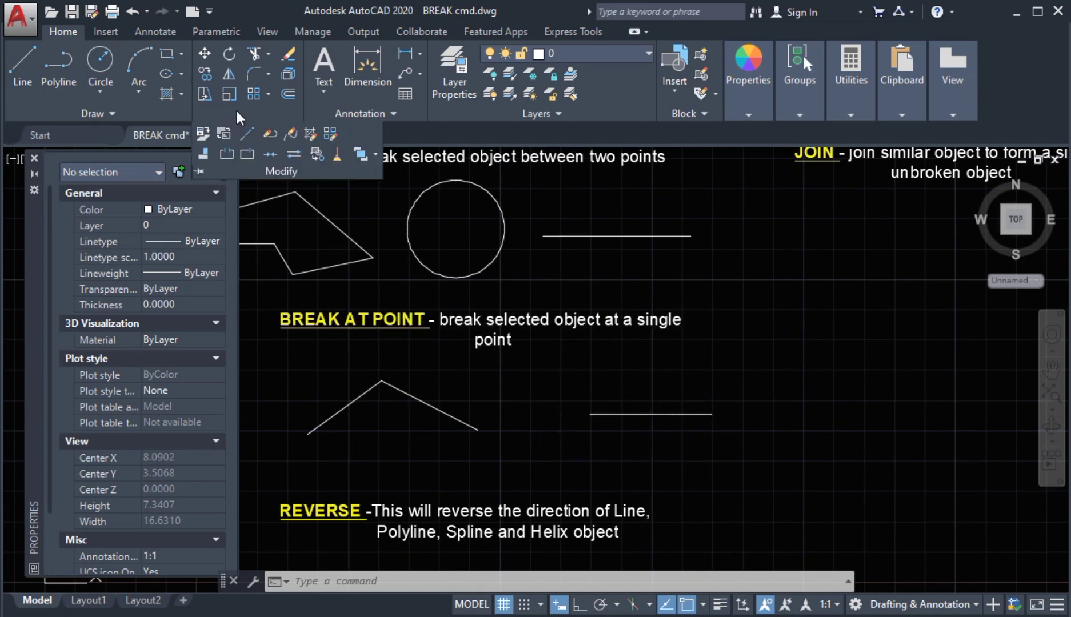
Join the left and right pieces of the horizontal line under BREAK AT POINT into one line.
{"action": "left_click", "coordinate": [268, 153]}
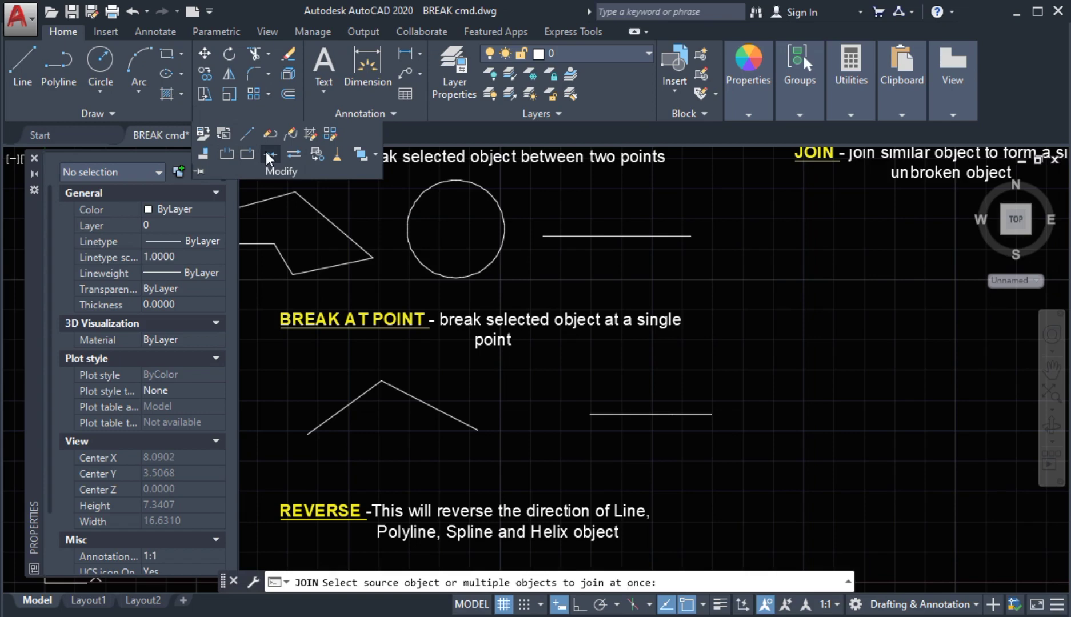
{"action": "left_click", "coordinate": [600, 414]}
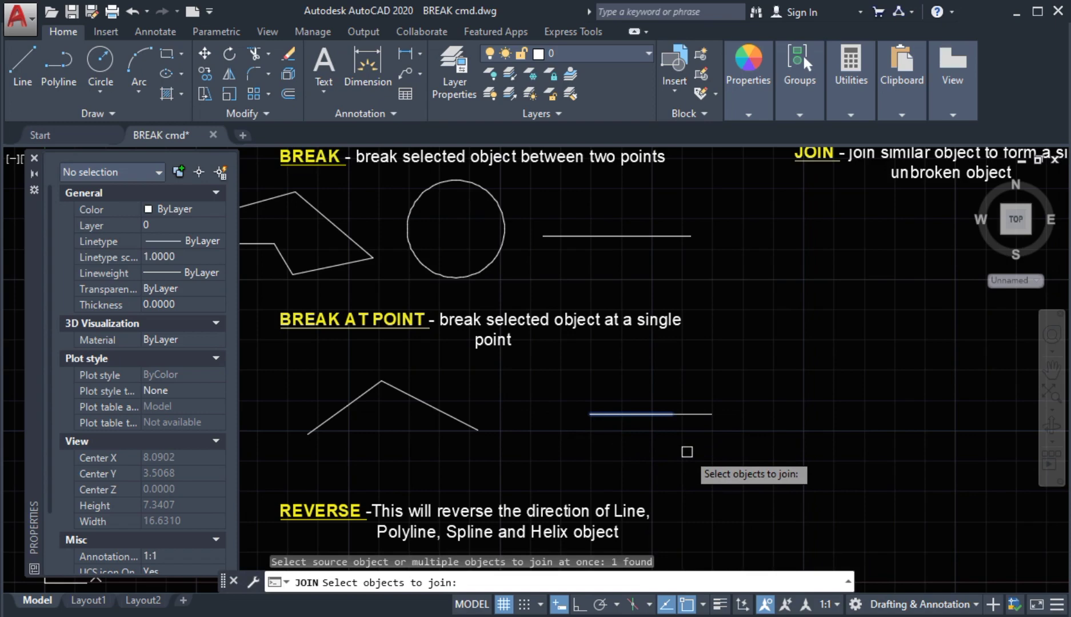
{"action": "left_click", "coordinate": [695, 414]}
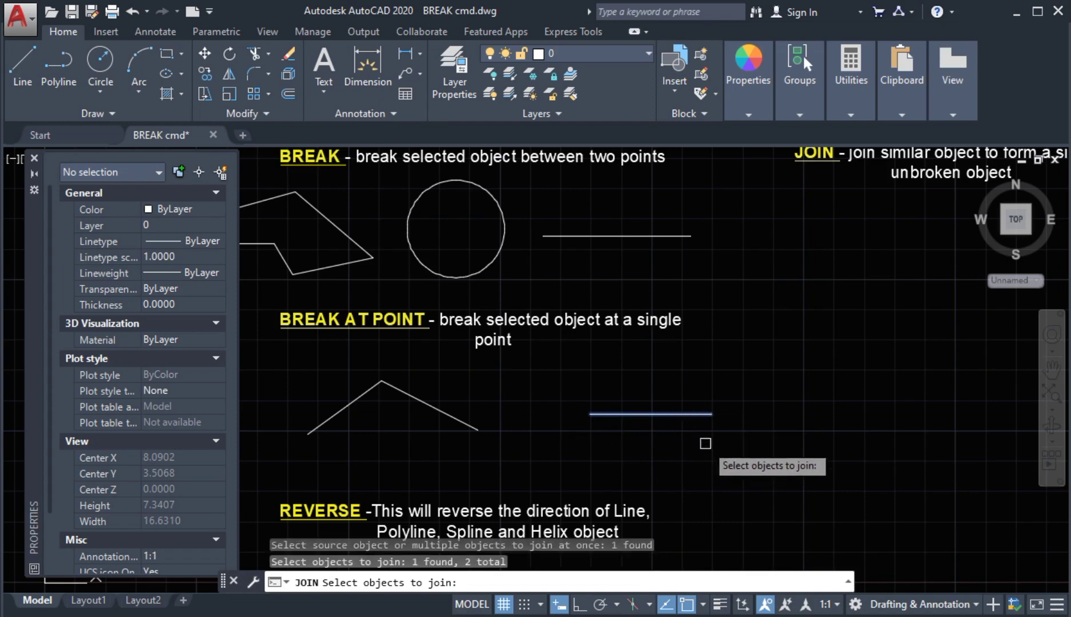
{"action": "key", "text": "Return"}
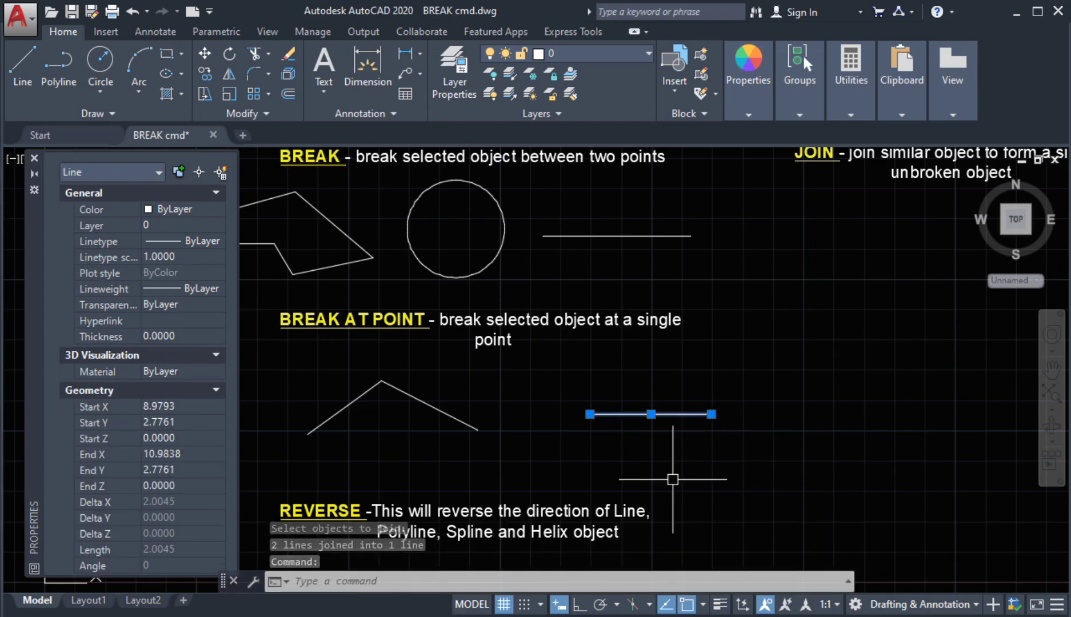
{"action": "key", "text": "Escape"}
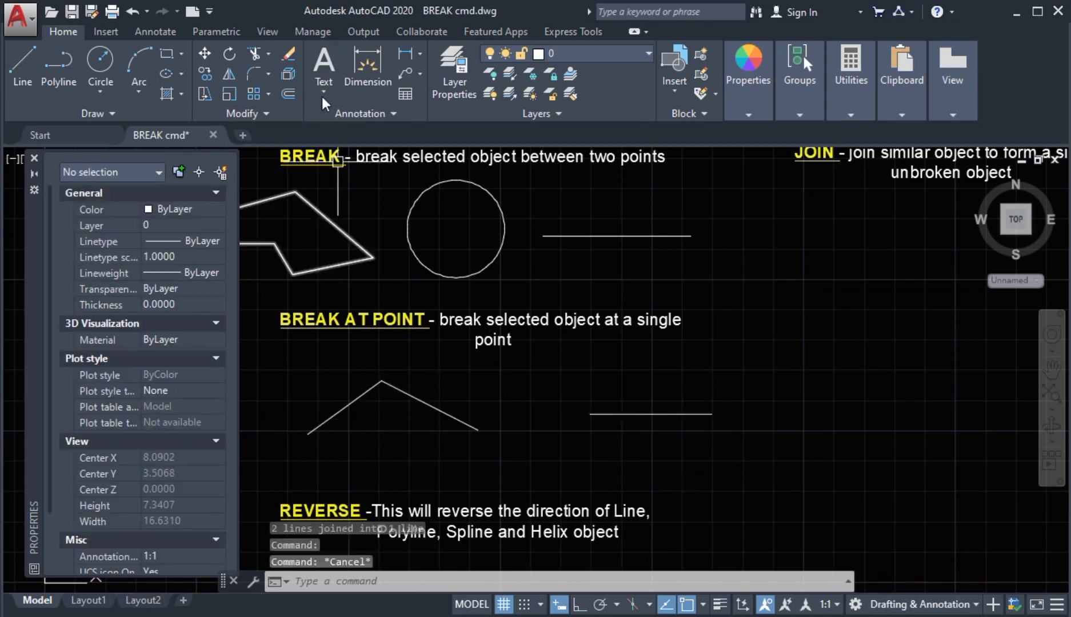
Join the chevron's right and left segments into one polyline, then select it to confirm.
{"action": "left_click", "coordinate": [266, 110]}
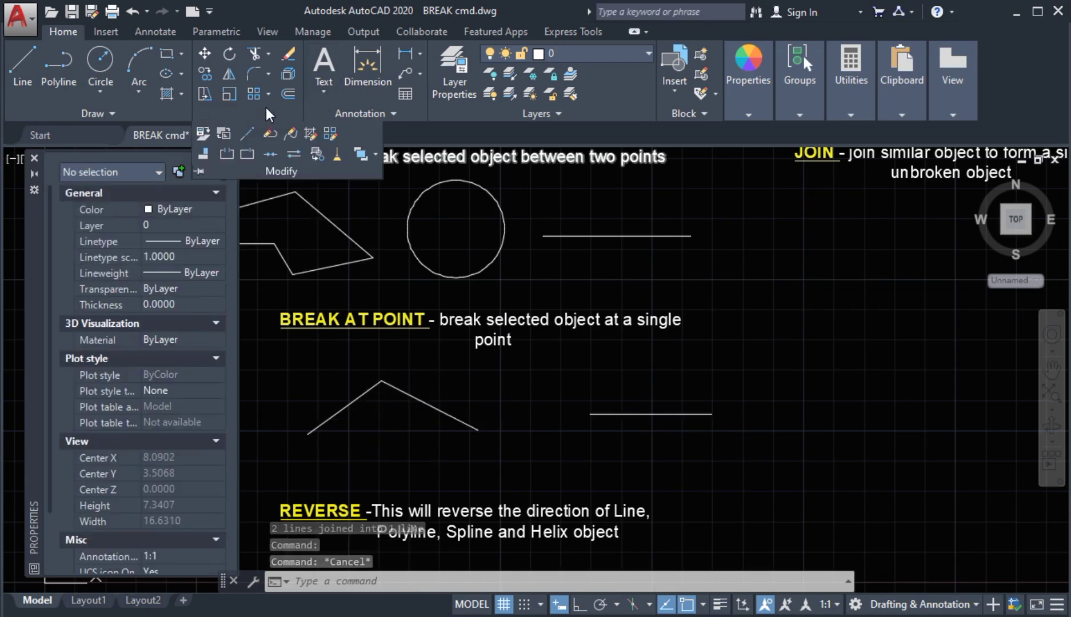
{"action": "left_click", "coordinate": [272, 153]}
{"action": "middle_click_drag", "start_coordinate": [380, 205], "coordinate": [462, 196]}
{"action": "left_click", "coordinate": [501, 389]}
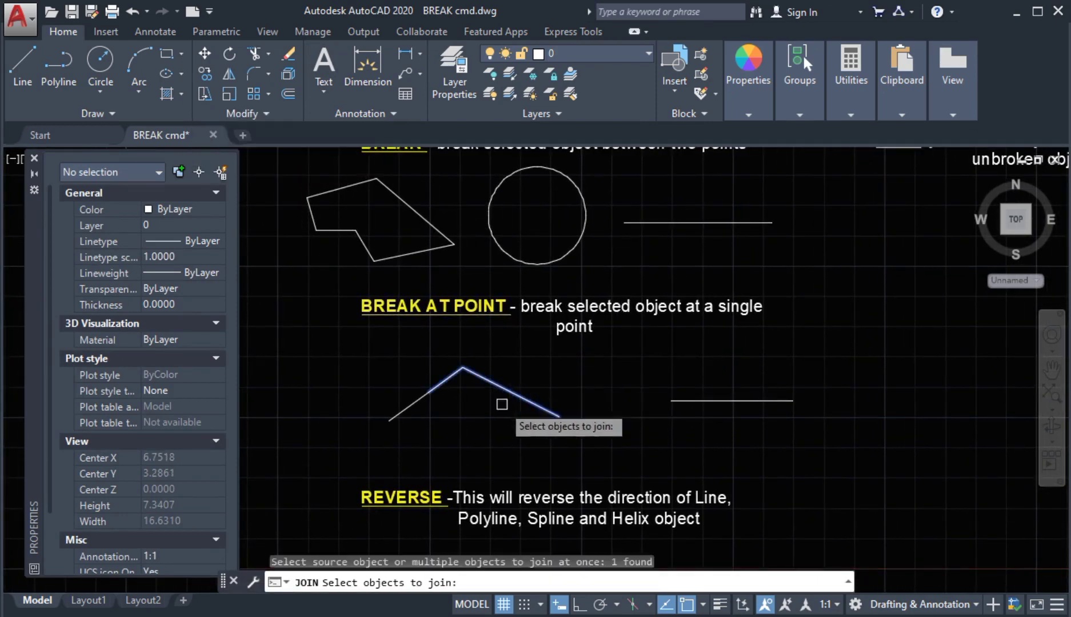
{"action": "left_click", "coordinate": [402, 412]}
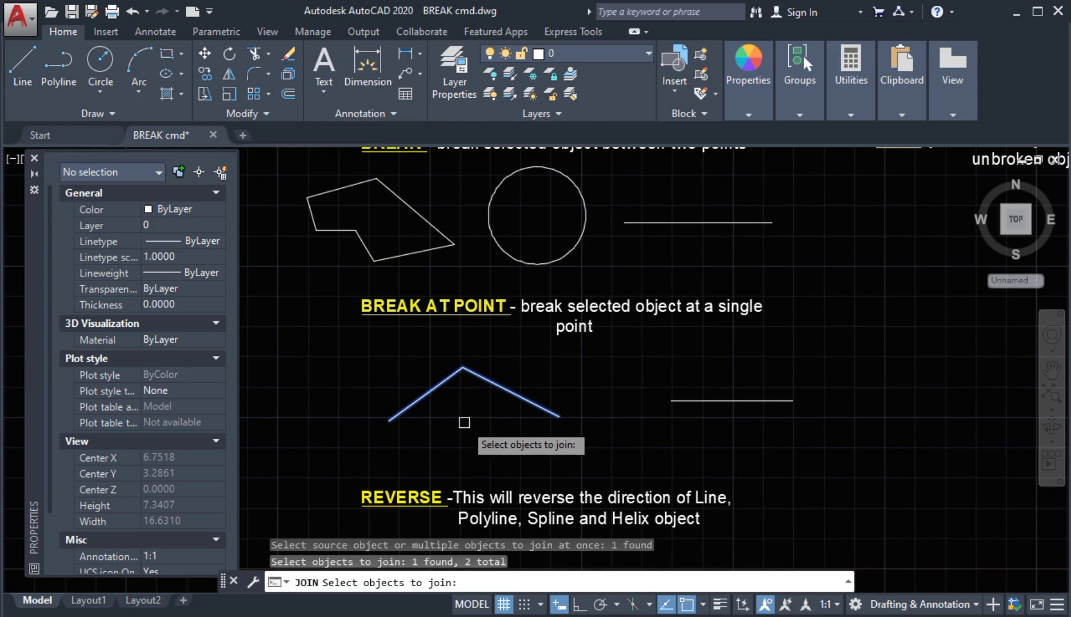
{"action": "key", "text": "Return"}
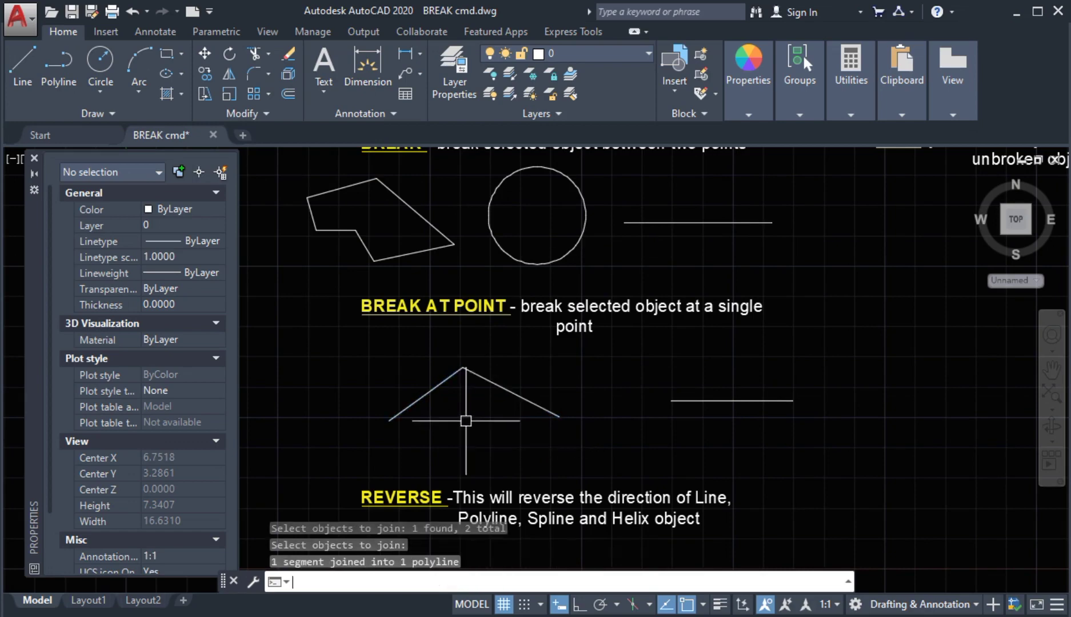
{"action": "left_click", "coordinate": [428, 392]}
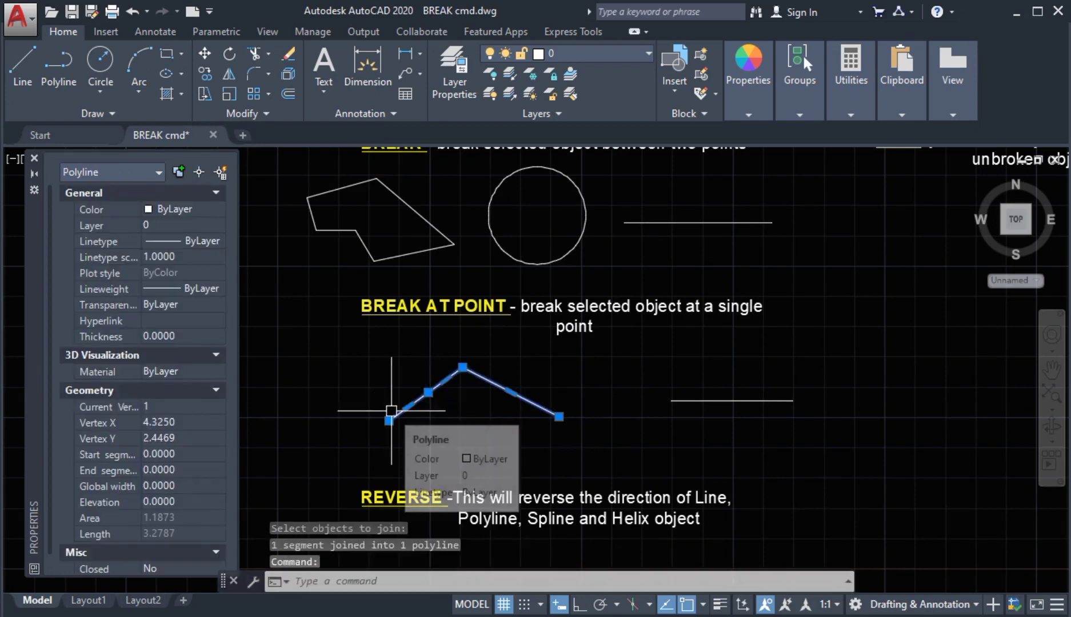
{"action": "key", "text": "Escape"}
{"action": "scroll", "coordinate": [390, 429], "scroll_direction": "down", "scroll_amount": 3}
{"action": "scroll", "coordinate": [390, 428], "scroll_direction": "up", "scroll_amount": 1}
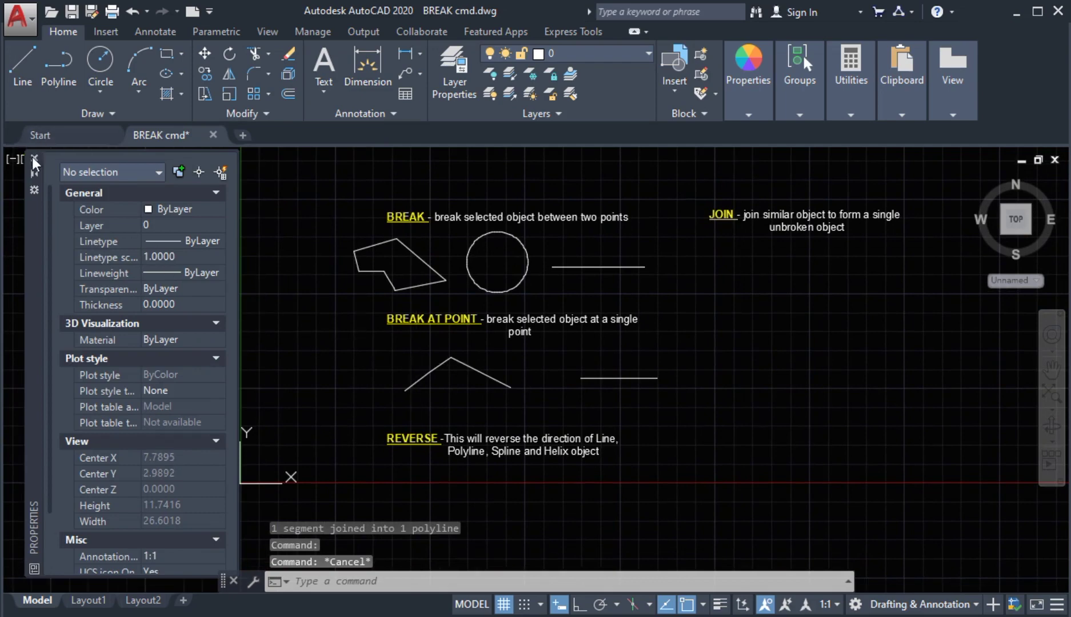
{"action": "left_click", "coordinate": [33, 158]}
Zoom and pan to bring the empty area below the REVERSE note into view.
{"action": "scroll", "coordinate": [486, 353], "scroll_direction": "up", "scroll_amount": 1}
{"action": "scroll", "coordinate": [525, 343], "scroll_direction": "up", "scroll_amount": 2}
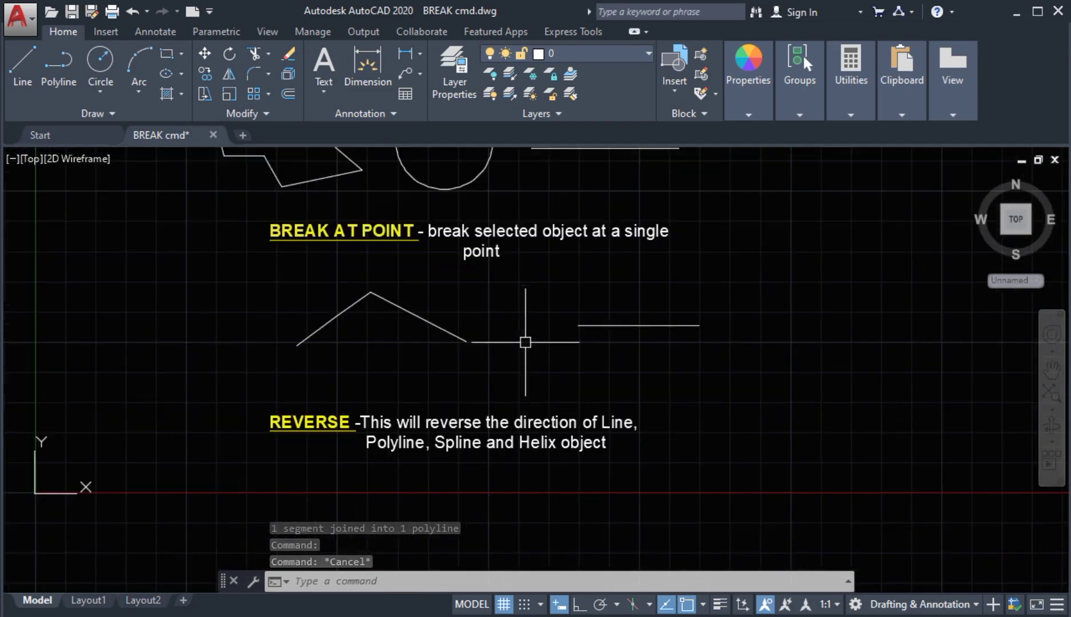
{"action": "mouse_move", "coordinate": [518, 358]}
{"action": "middle_mouse_down"}
{"action": "mouse_move", "coordinate": [523, 323]}
{"action": "mouse_move", "coordinate": [526, 336]}
{"action": "mouse_move", "coordinate": [466, 308]}
{"action": "mouse_move", "coordinate": [491, 314]}
{"action": "middle_mouse_up"}
{"action": "scroll", "coordinate": [516, 354], "scroll_direction": "up", "scroll_amount": 2}
{"action": "scroll", "coordinate": [526, 313], "scroll_direction": "down", "scroll_amount": 2}
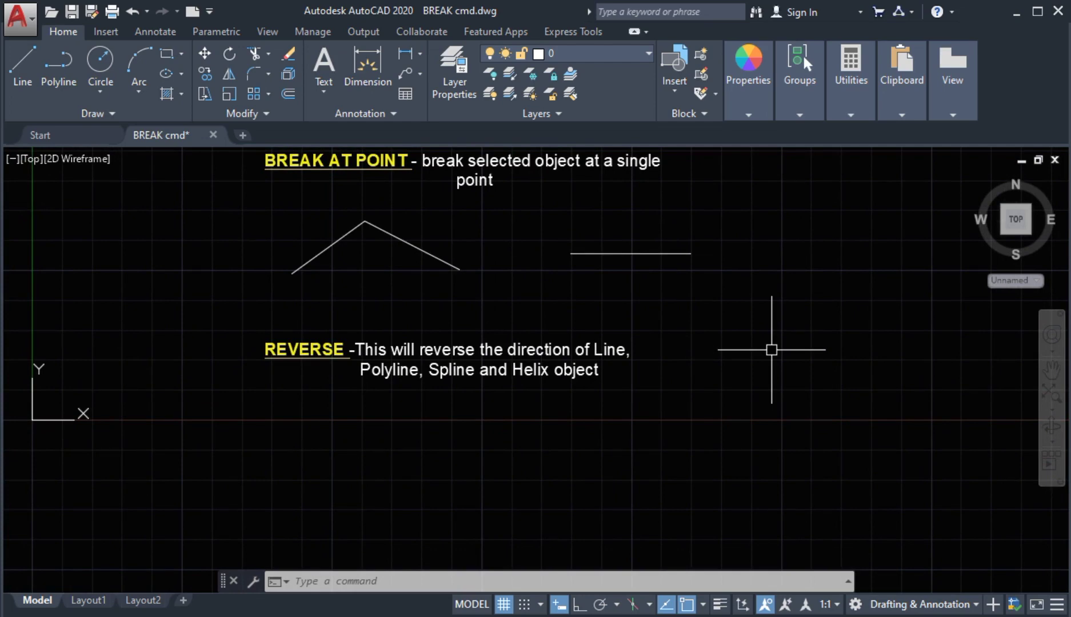
{"action": "middle_click_drag", "start_coordinate": [730, 389], "coordinate": [724, 315]}
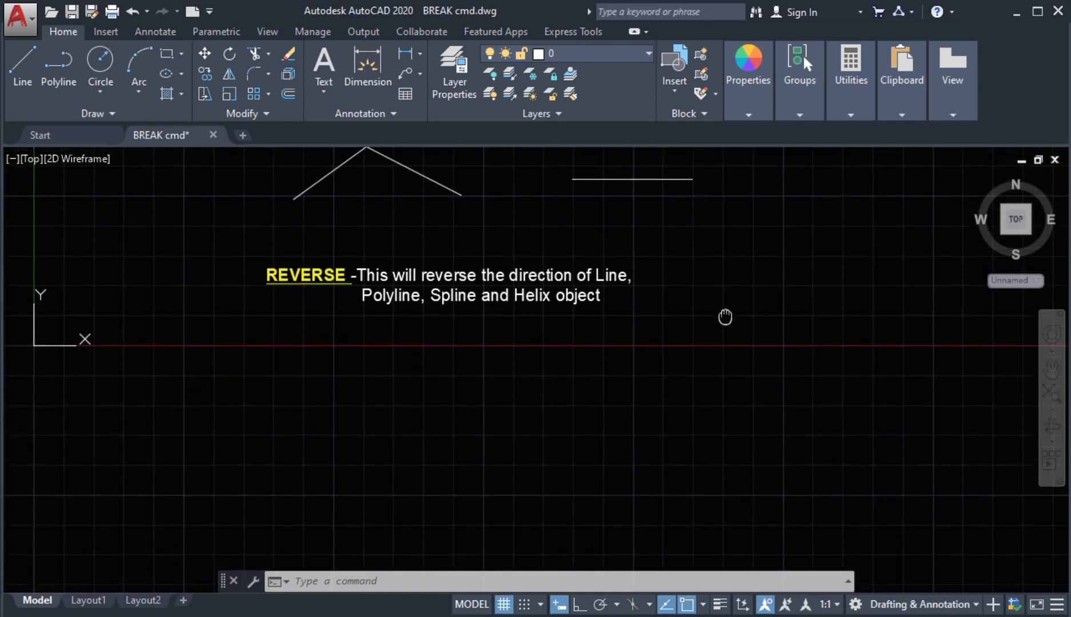
Draw a vertical line below the REVERSE note.
{"action": "left_click", "coordinate": [24, 69]}
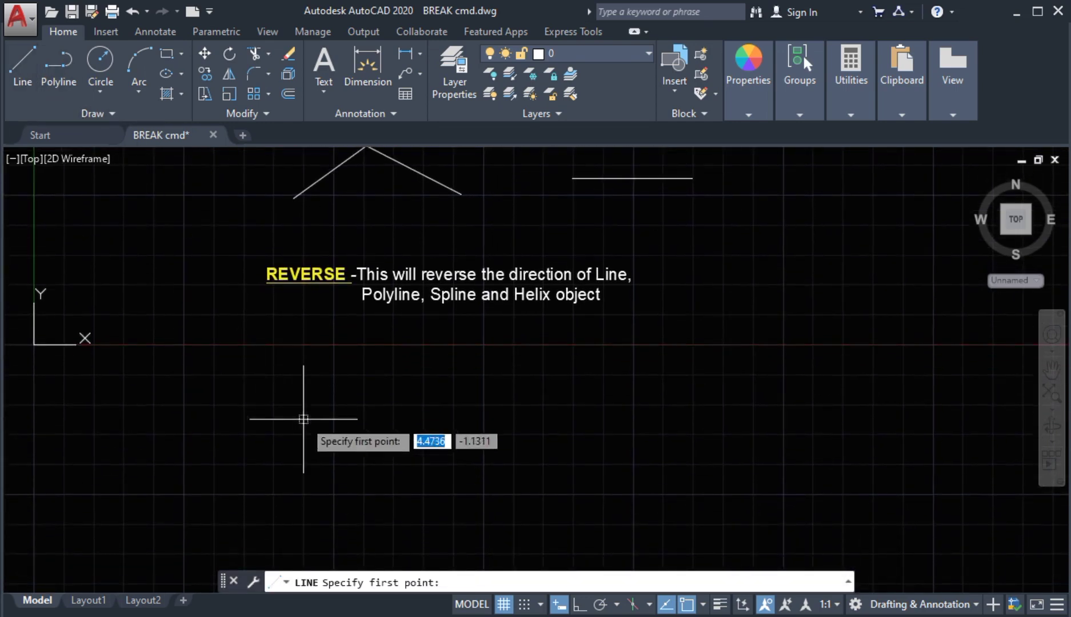
{"action": "left_click", "coordinate": [303, 520]}
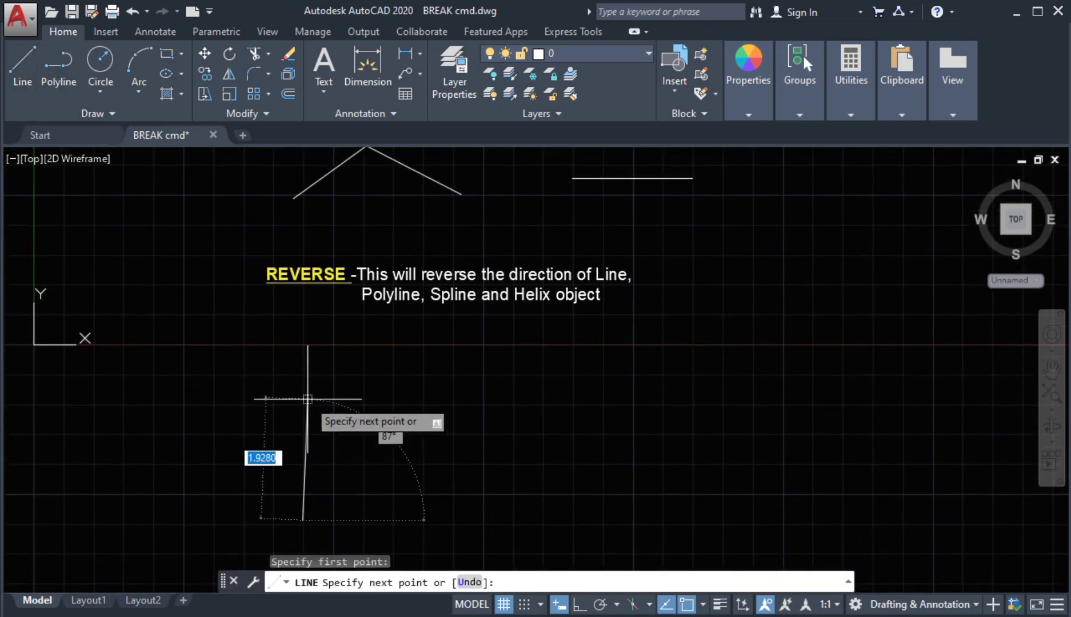
{"action": "left_click", "coordinate": [303, 352]}
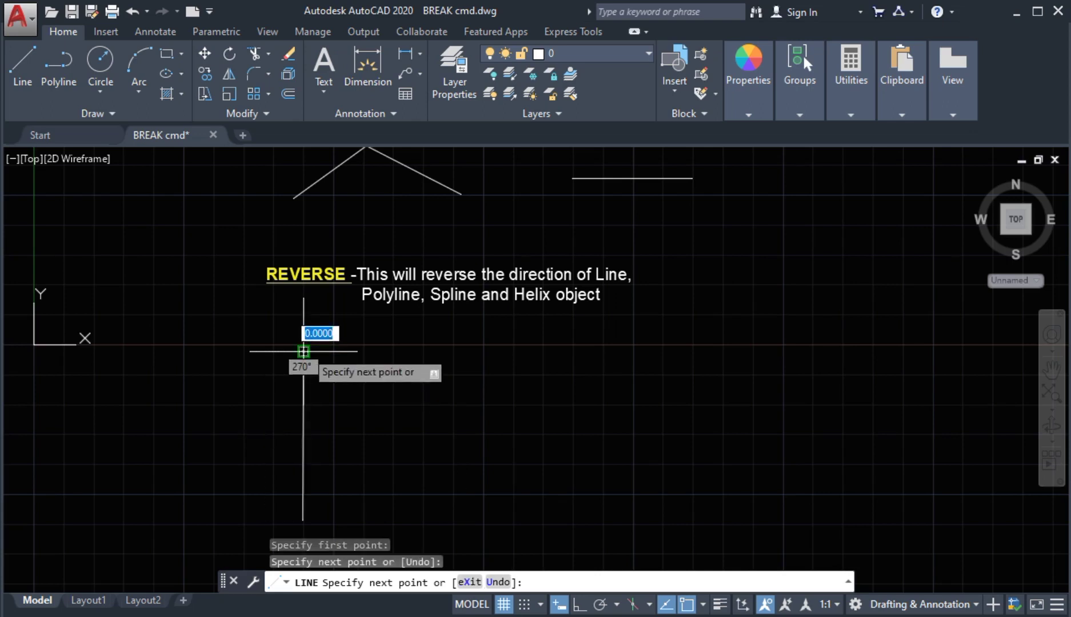
{"action": "key", "text": "Return"}
{"action": "middle_click_drag", "start_coordinate": [388, 423], "coordinate": [374, 375]}
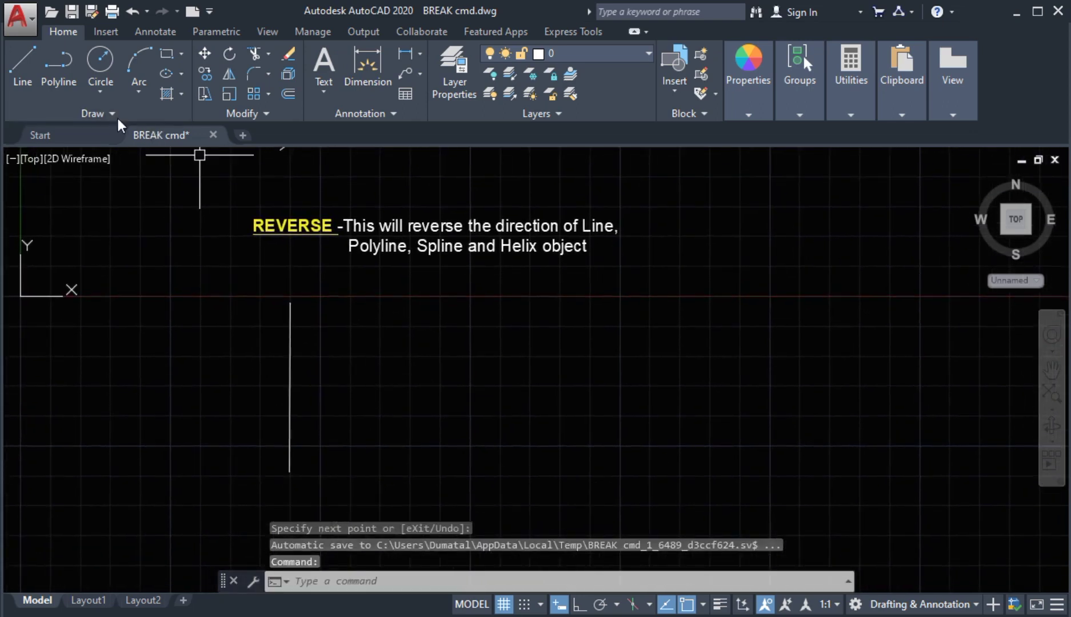
Draw a closed four-sided polyline beside the vertical line, ending back at its start point.
{"action": "left_click", "coordinate": [65, 79]}
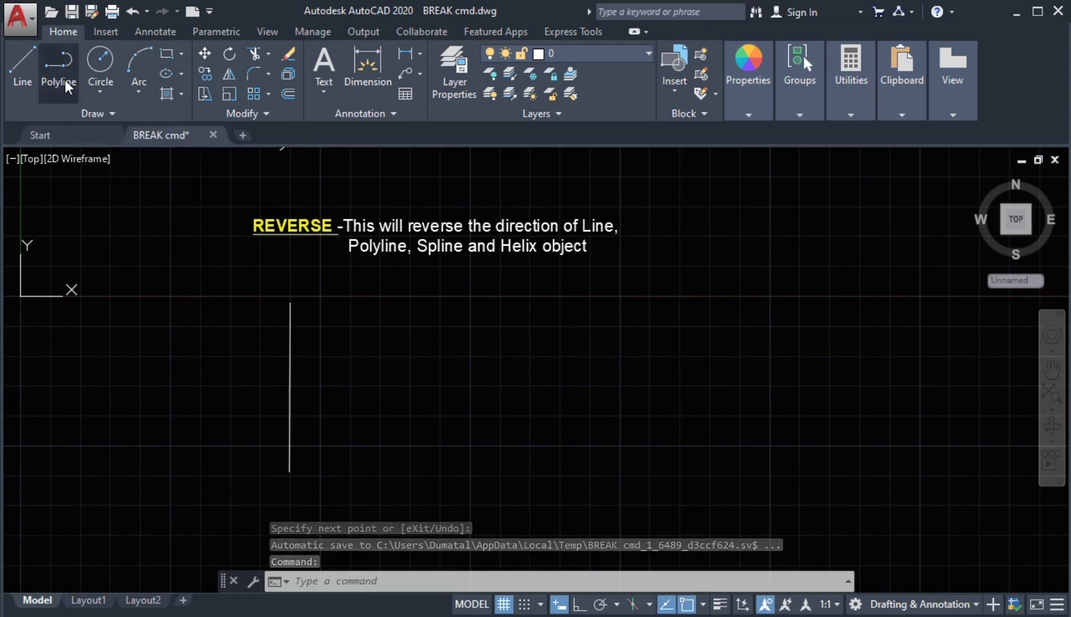
{"action": "left_click", "coordinate": [385, 307]}
{"action": "left_click", "coordinate": [519, 330]}
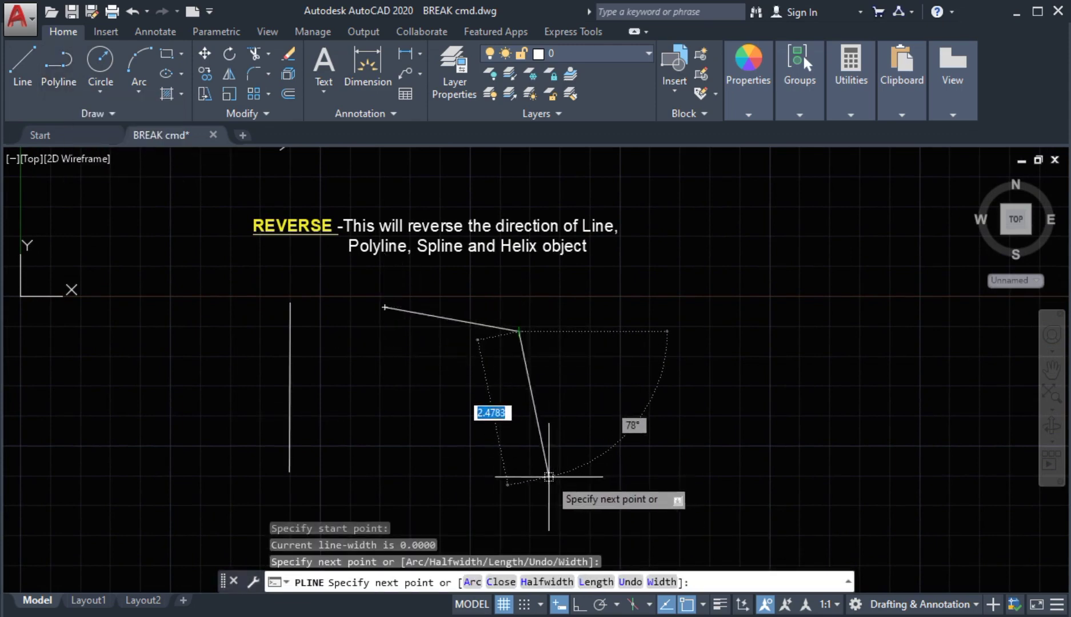
{"action": "left_click", "coordinate": [537, 461]}
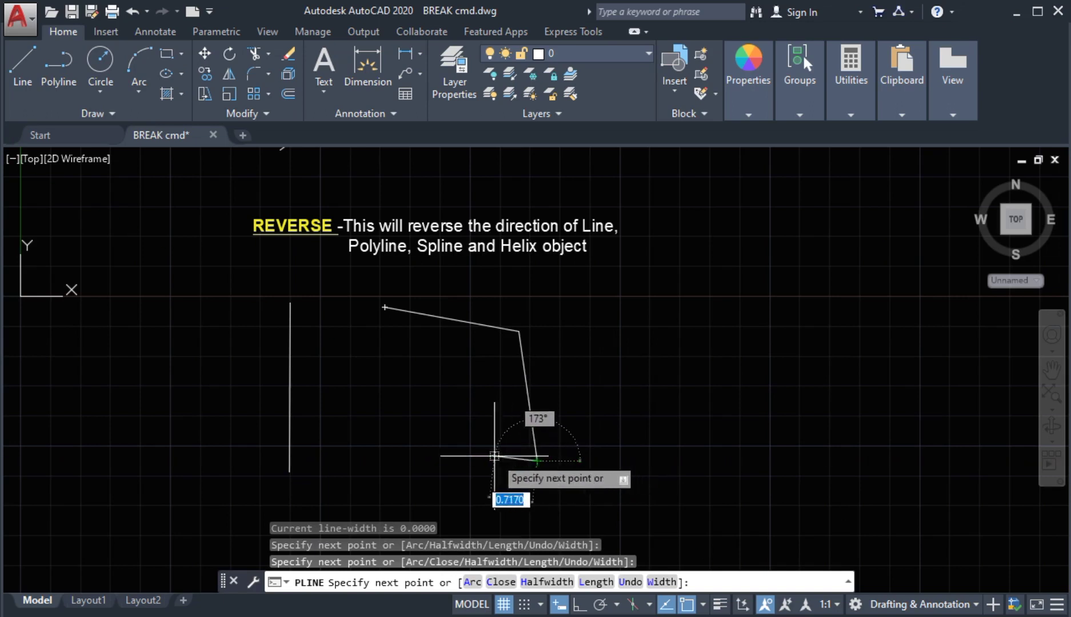
{"action": "left_click", "coordinate": [475, 461]}
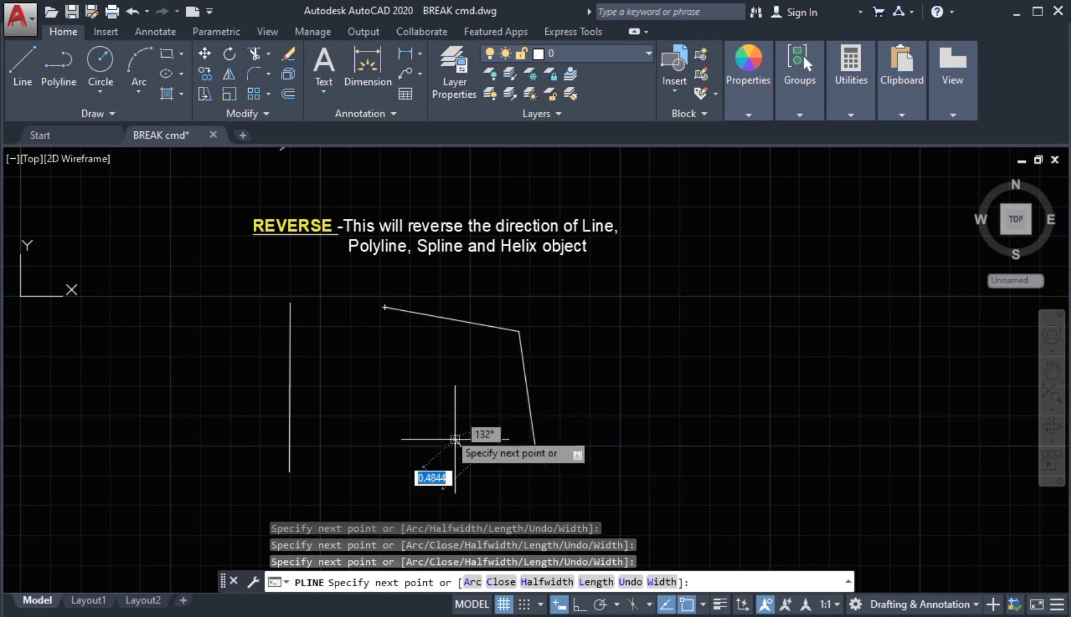
{"action": "left_click", "coordinate": [384, 308]}
{"action": "key", "text": "Return"}
{"action": "middle_click_drag", "start_coordinate": [386, 418], "coordinate": [318, 417]}
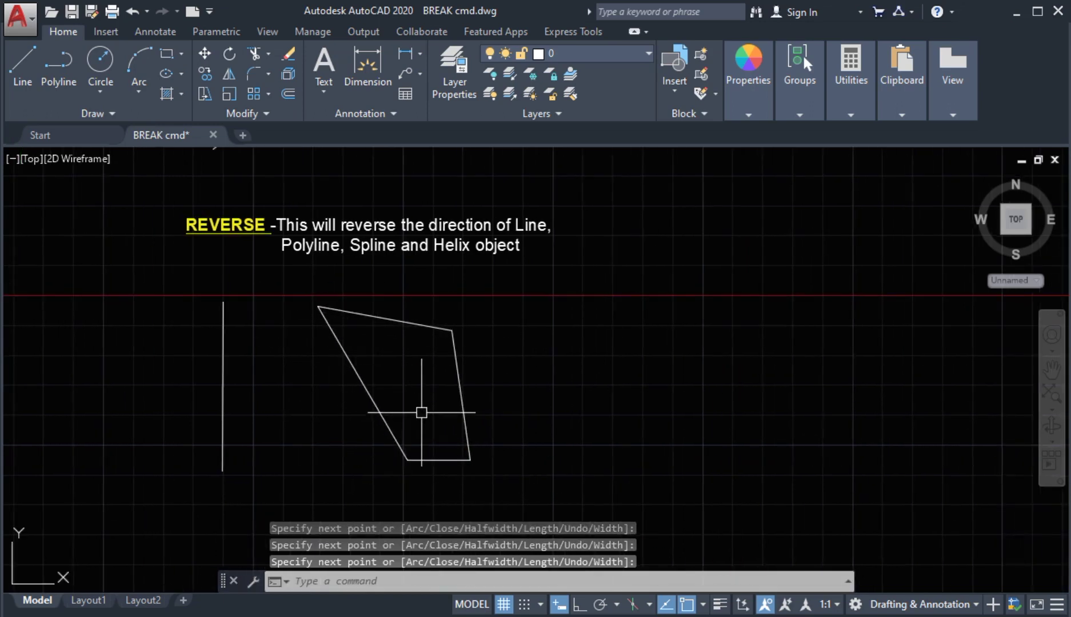
{"action": "left_click", "coordinate": [105, 112]}
Draw a spline through alternating peak and valley points to the right of the polyline.
{"action": "left_click", "coordinate": [16, 136]}
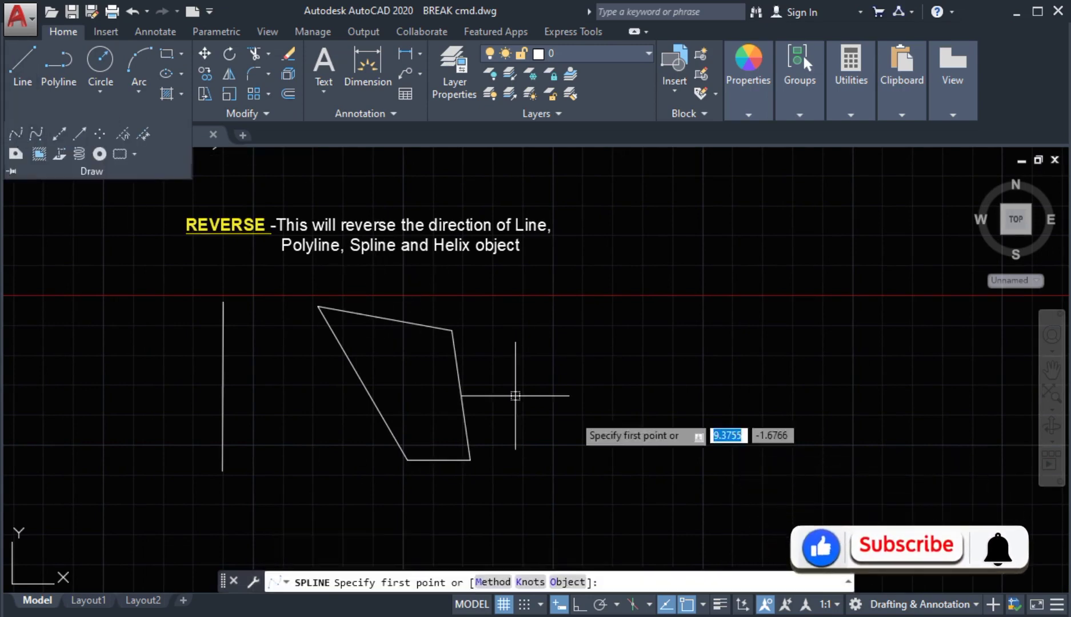
{"action": "left_click", "coordinate": [561, 442]}
{"action": "left_click", "coordinate": [577, 324]}
{"action": "left_click", "coordinate": [626, 426]}
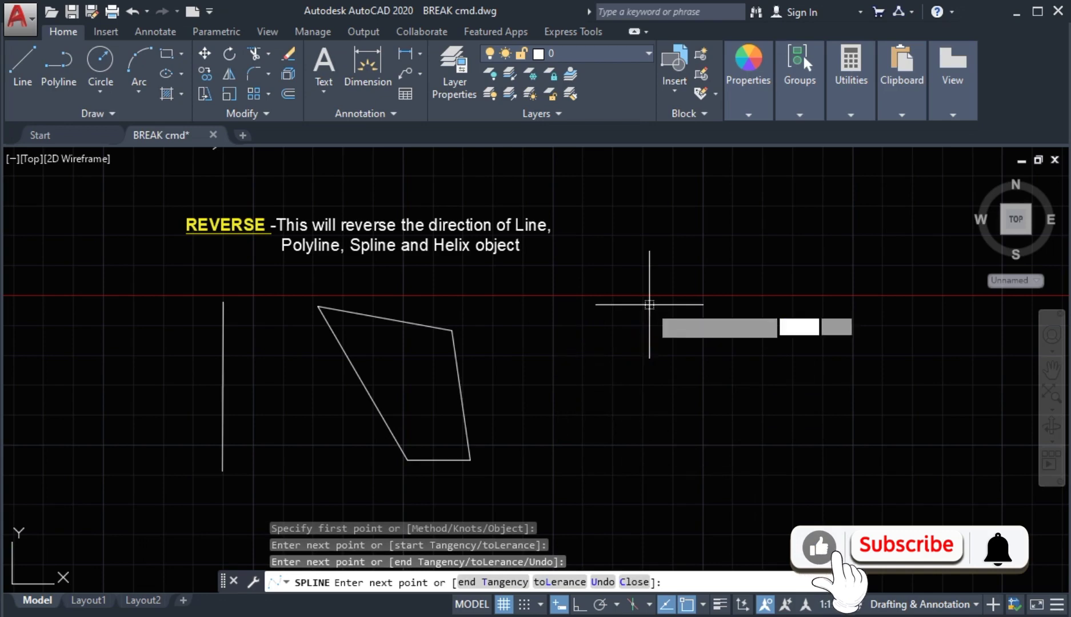
{"action": "left_click", "coordinate": [652, 305]}
{"action": "left_click", "coordinate": [719, 444]}
{"action": "left_click", "coordinate": [794, 327]}
{"action": "key", "text": "Return"}
{"action": "key", "text": "Return"}
{"action": "middle_click_drag", "start_coordinate": [768, 366], "coordinate": [732, 373]}
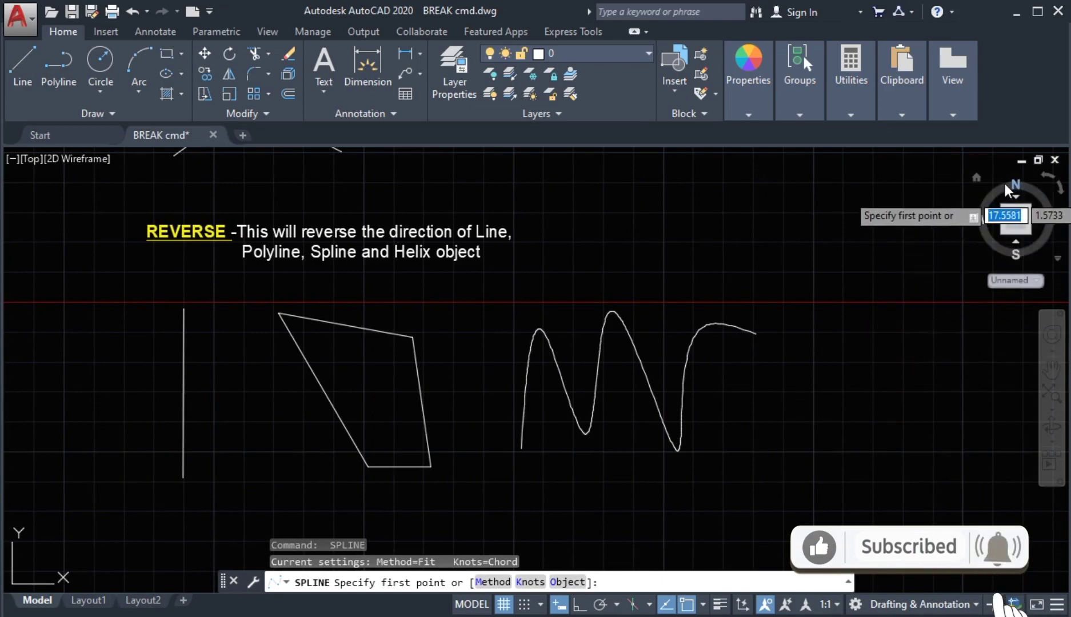
Switch to the isometric Home view, frame the spline, and cancel the waiting SPLINE command.
{"action": "left_click", "coordinate": [976, 178]}
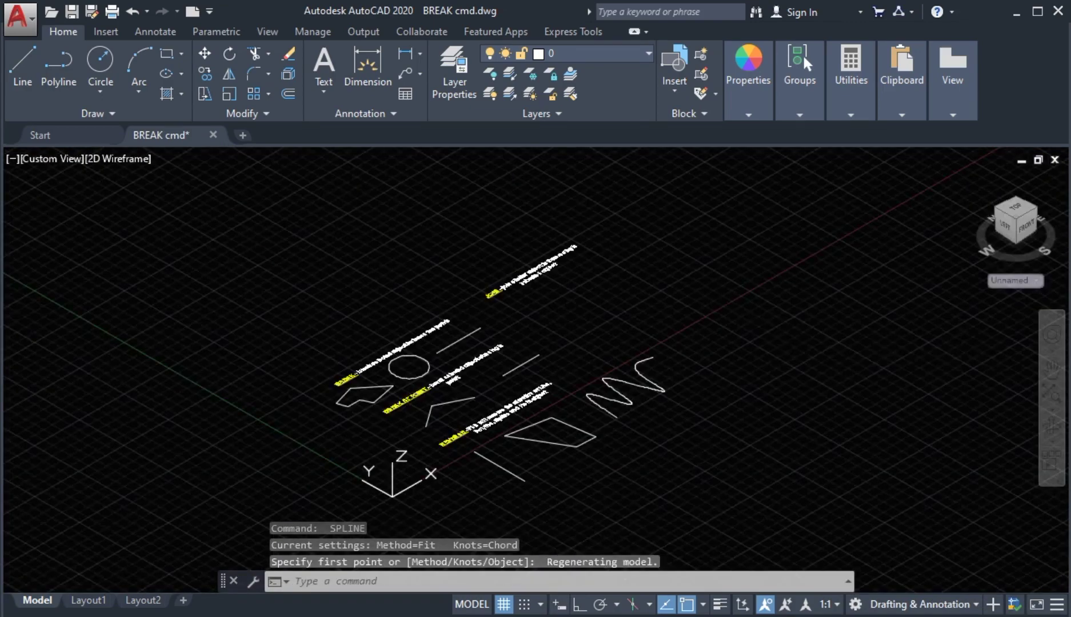
{"action": "middle_click_drag", "start_coordinate": [764, 337], "coordinate": [741, 327]}
{"action": "scroll", "coordinate": [657, 370], "scroll_direction": "up", "scroll_amount": 5}
{"action": "mouse_move", "coordinate": [621, 339]}
{"action": "middle_mouse_down"}
{"action": "mouse_move", "coordinate": [692, 256]}
{"action": "mouse_move", "coordinate": [739, 251]}
{"action": "middle_mouse_up"}
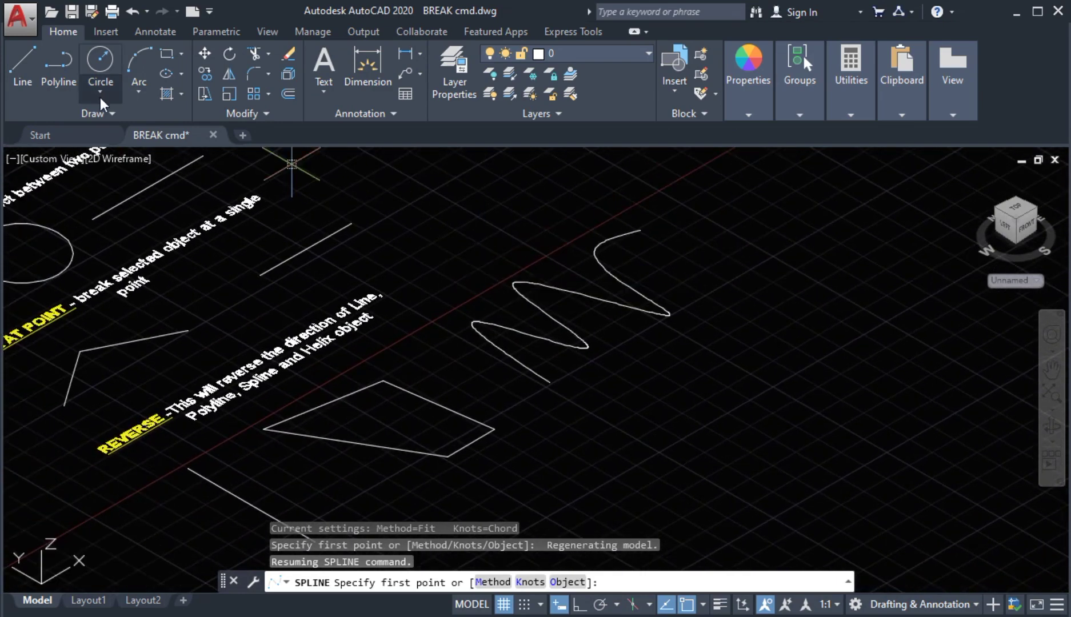
{"action": "key", "text": "Escape"}
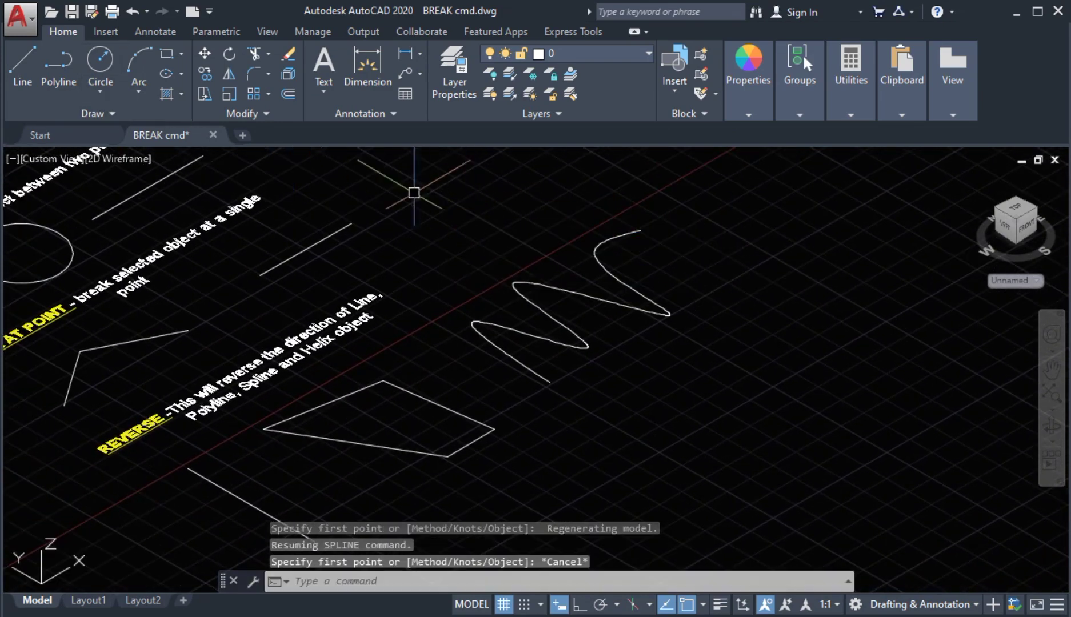
Draw a helix beside the spline by picking its base center, base radius, top radius and height.
{"action": "left_click", "coordinate": [107, 106]}
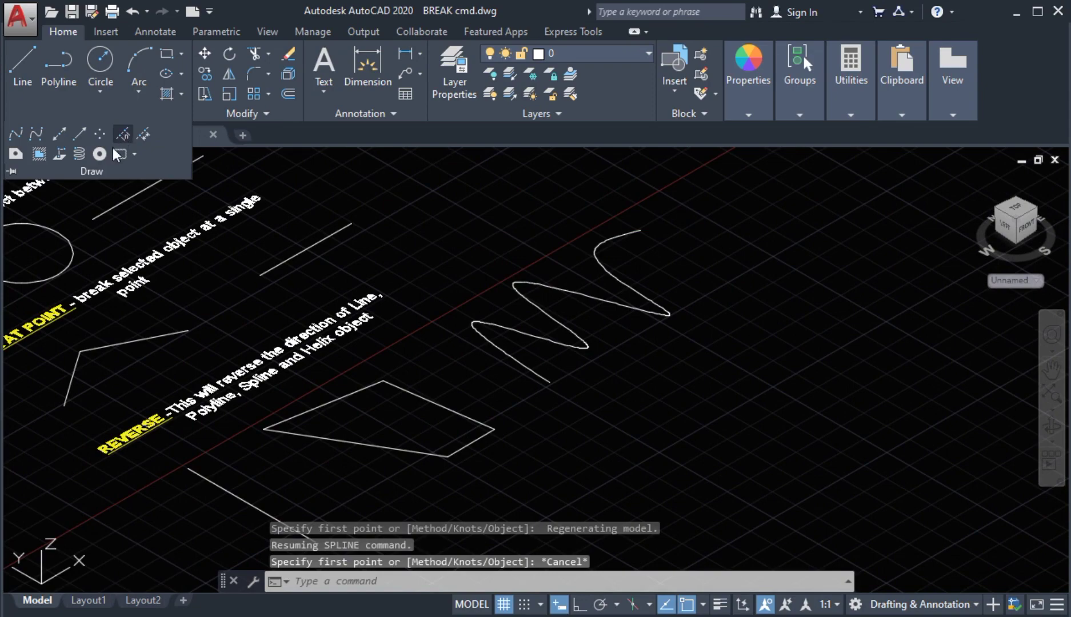
{"action": "left_click", "coordinate": [79, 155]}
{"action": "middle_click_drag", "start_coordinate": [465, 214], "coordinate": [428, 257]}
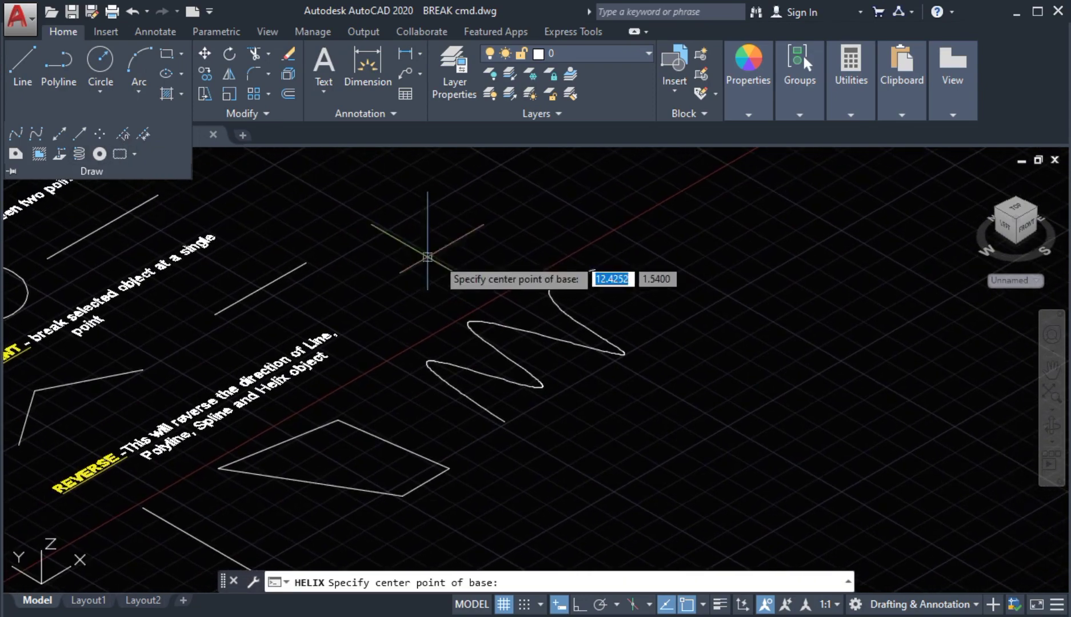
{"action": "middle_click_drag", "start_coordinate": [717, 240], "coordinate": [661, 299]}
{"action": "left_click", "coordinate": [661, 299]}
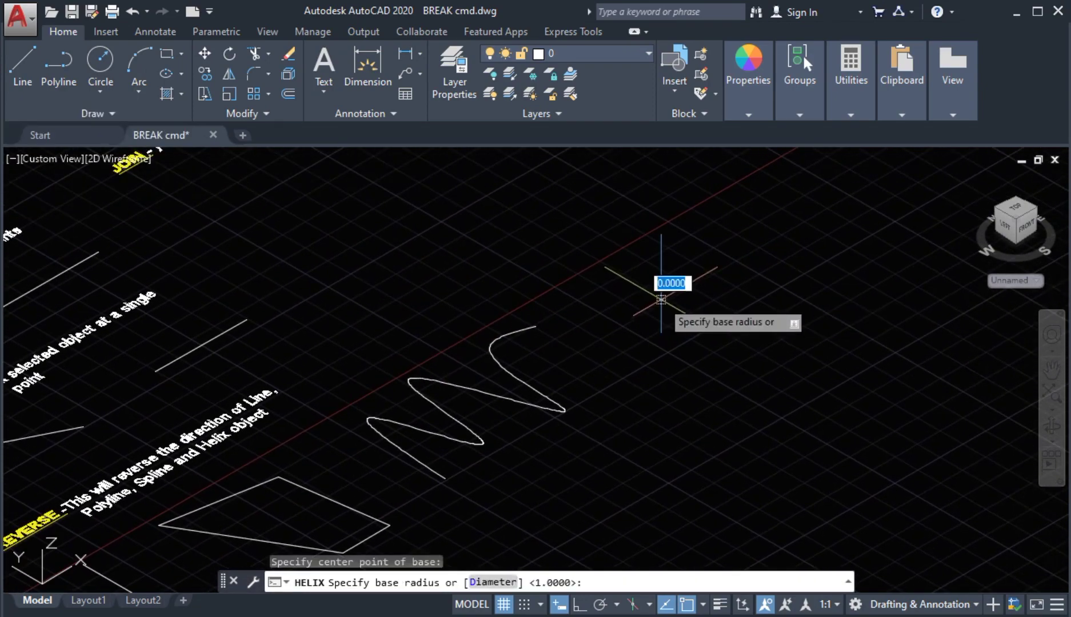
{"action": "left_click", "coordinate": [694, 263]}
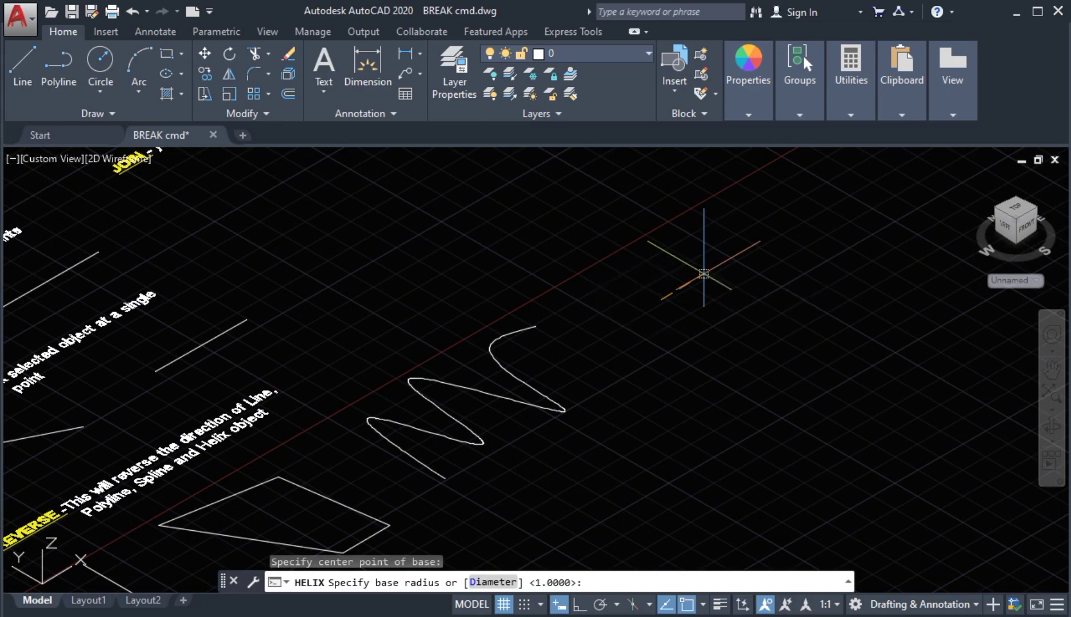
{"action": "left_click", "coordinate": [674, 289]}
{"action": "left_click", "coordinate": [664, 156]}
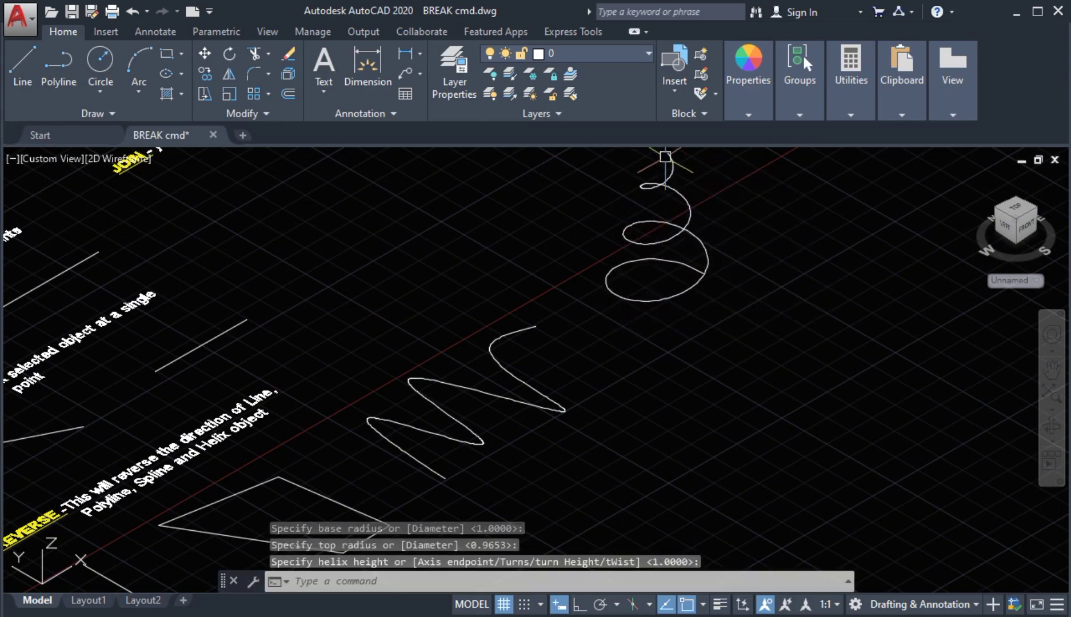
{"action": "scroll", "coordinate": [676, 323], "scroll_direction": "down", "scroll_amount": 6}
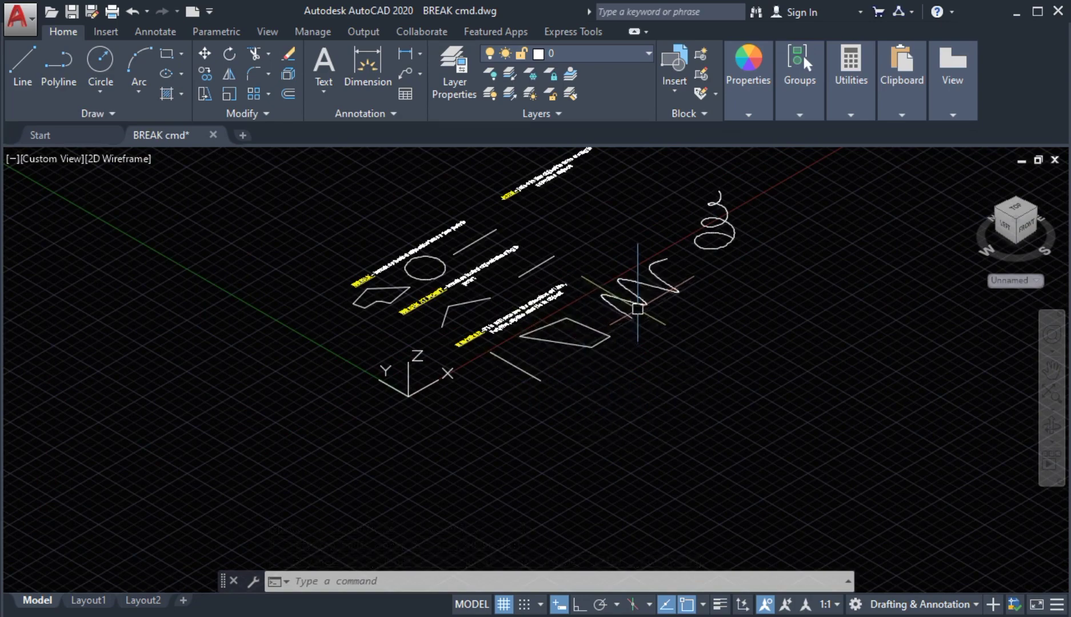
{"action": "scroll", "coordinate": [706, 236], "scroll_direction": "up", "scroll_amount": 3}
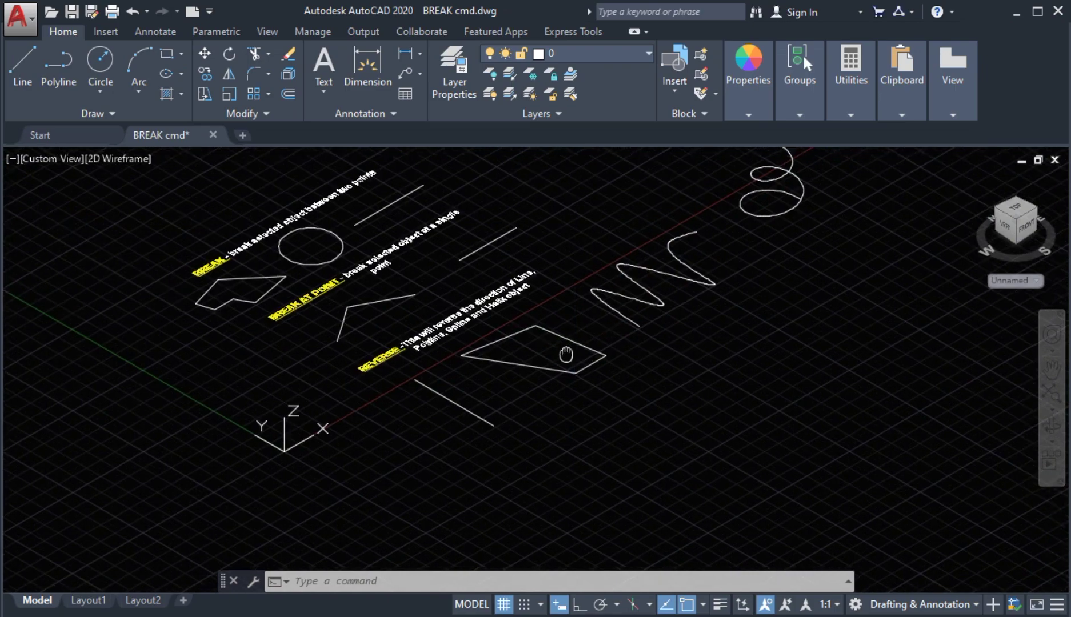
{"action": "scroll", "coordinate": [473, 378], "scroll_direction": "up", "scroll_amount": 2}
Adjust the view and expand the Modify panel's extra tools to reach Reverse.
{"action": "scroll", "coordinate": [446, 382], "scroll_direction": "down", "scroll_amount": 3}
{"action": "scroll", "coordinate": [412, 386], "scroll_direction": "up", "scroll_amount": 1}
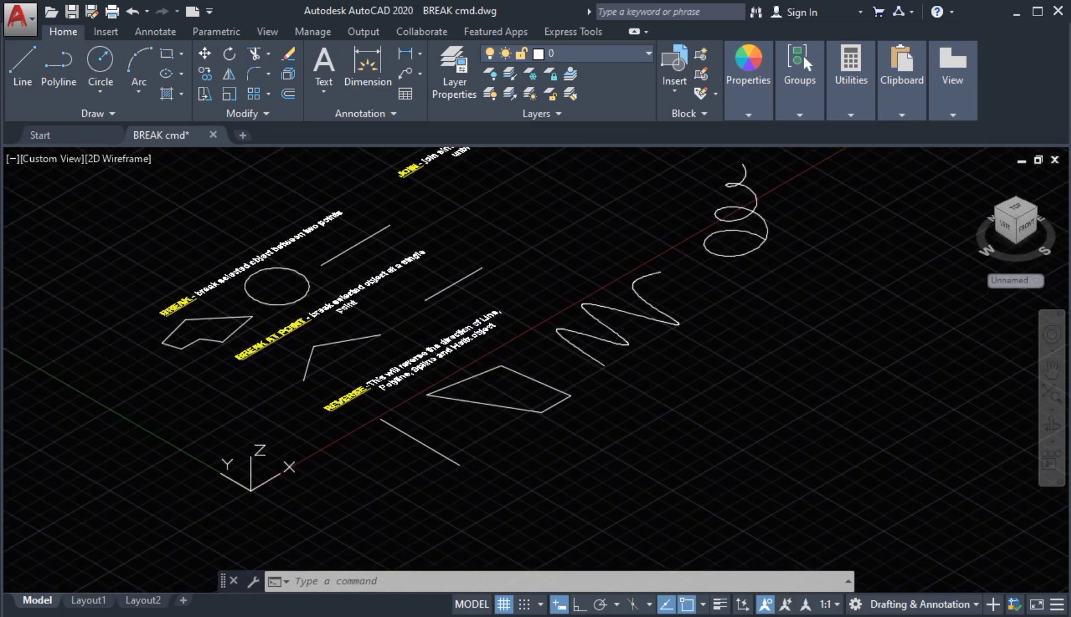
{"action": "middle_click_drag", "start_coordinate": [437, 430], "coordinate": [451, 417]}
{"action": "scroll", "coordinate": [455, 418], "scroll_direction": "up", "scroll_amount": 2}
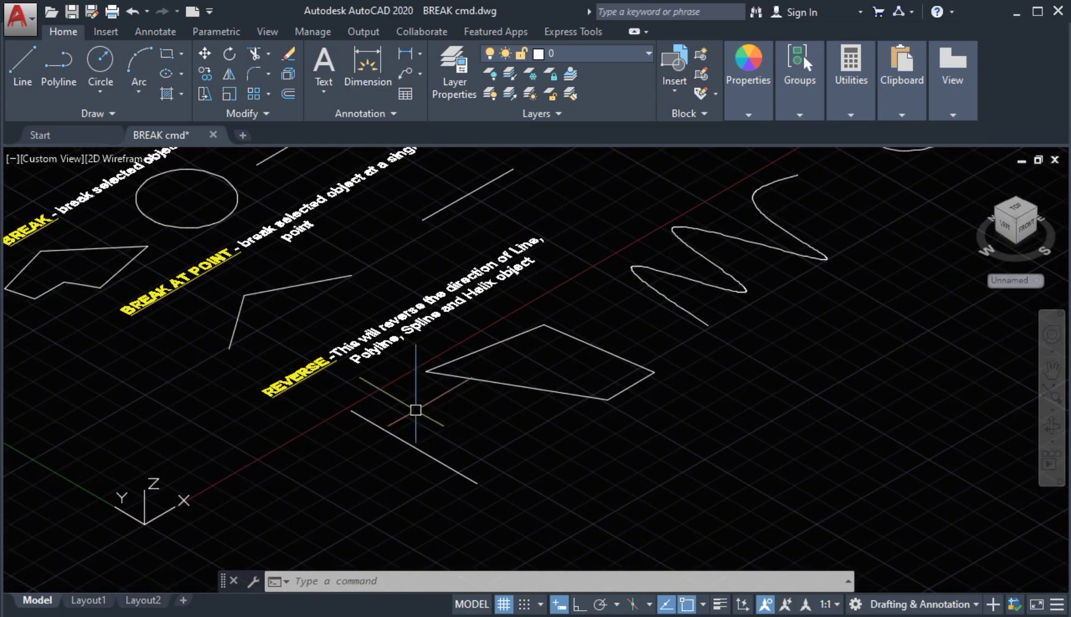
{"action": "left_click", "coordinate": [264, 112]}
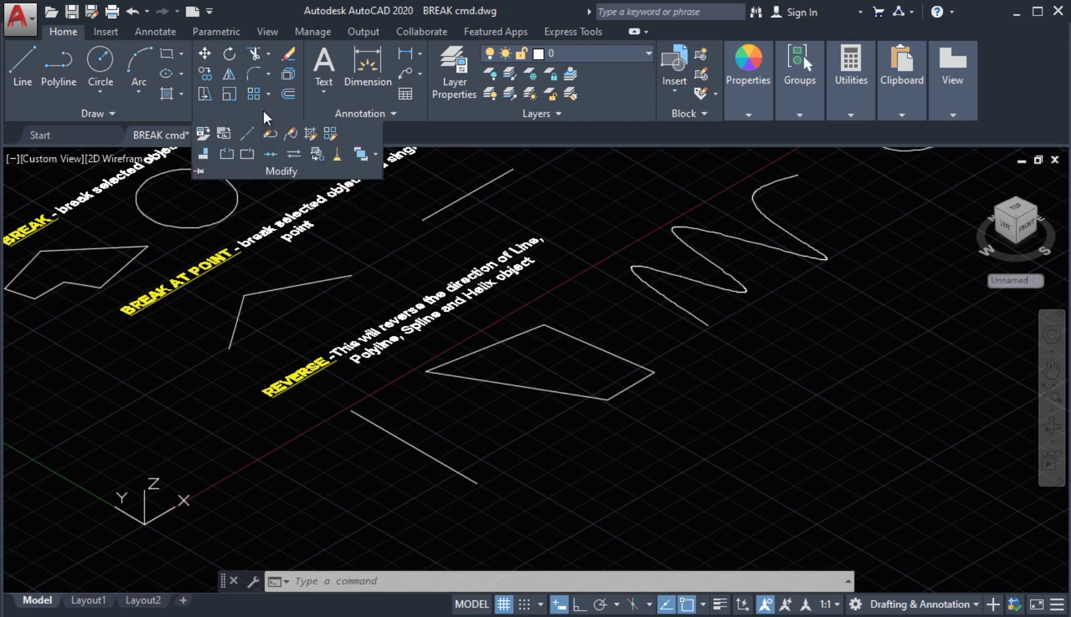
Reverse the direction of the lower straight line beneath the REVERSE note.
{"action": "left_click", "coordinate": [294, 155]}
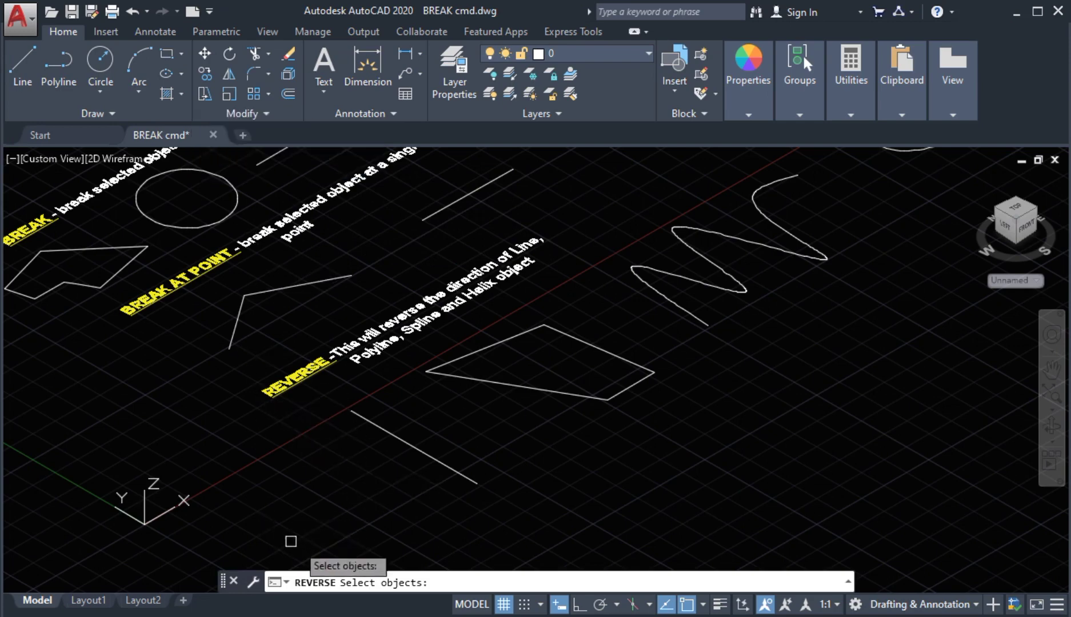
{"action": "left_click", "coordinate": [389, 432]}
{"action": "middle_click_drag", "start_coordinate": [379, 473], "coordinate": [376, 447]}
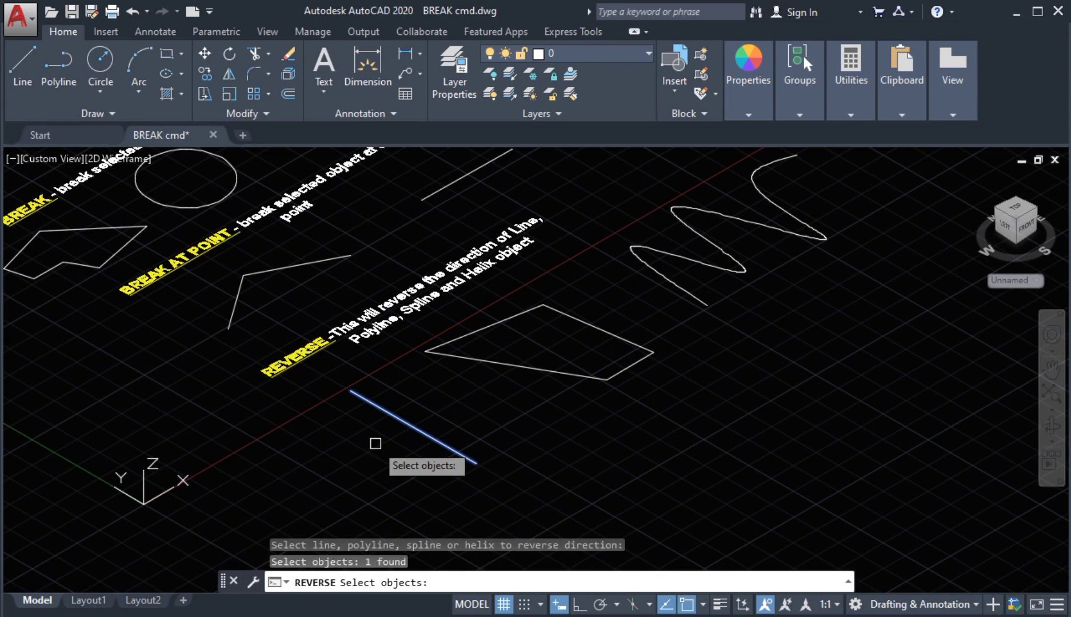
{"action": "key", "text": "Return"}
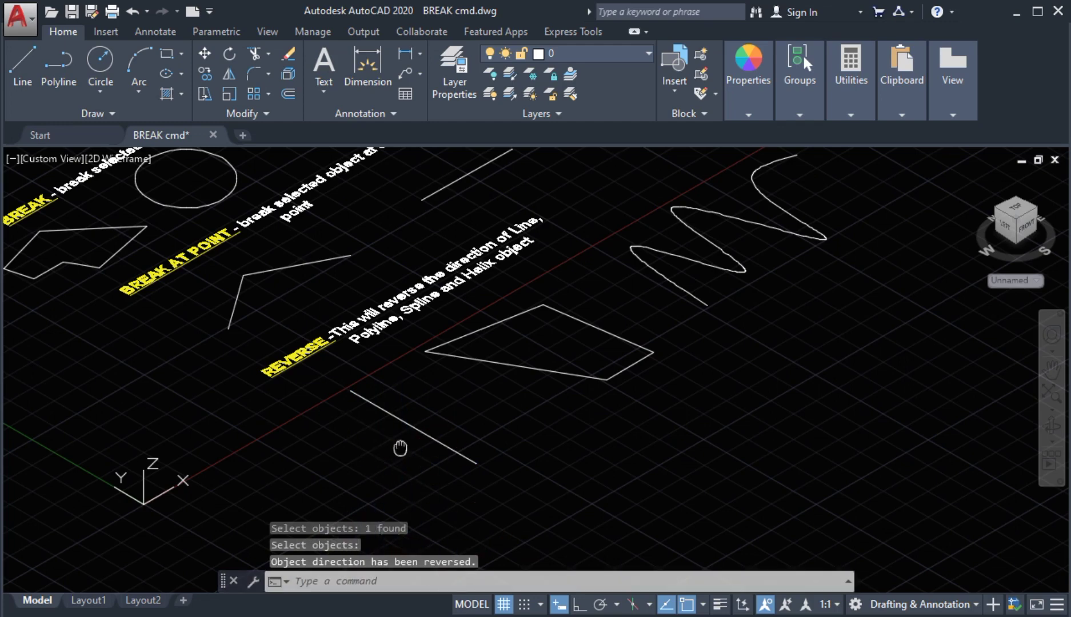
{"action": "middle_click_drag", "start_coordinate": [400, 448], "coordinate": [400, 447]}
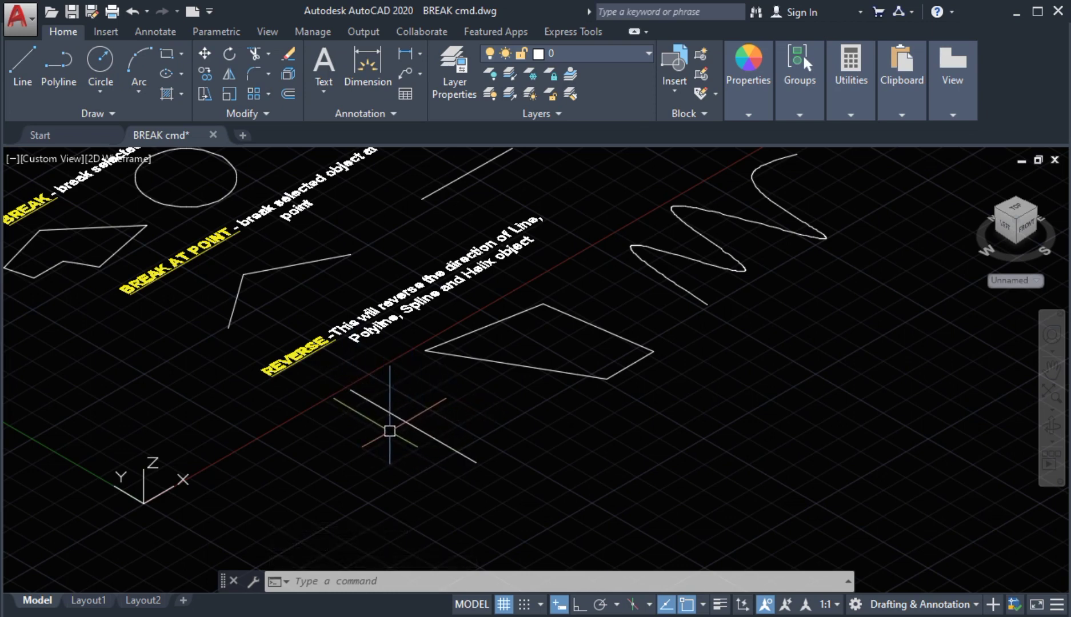
{"action": "middle_click_drag", "start_coordinate": [437, 425], "coordinate": [397, 475]}
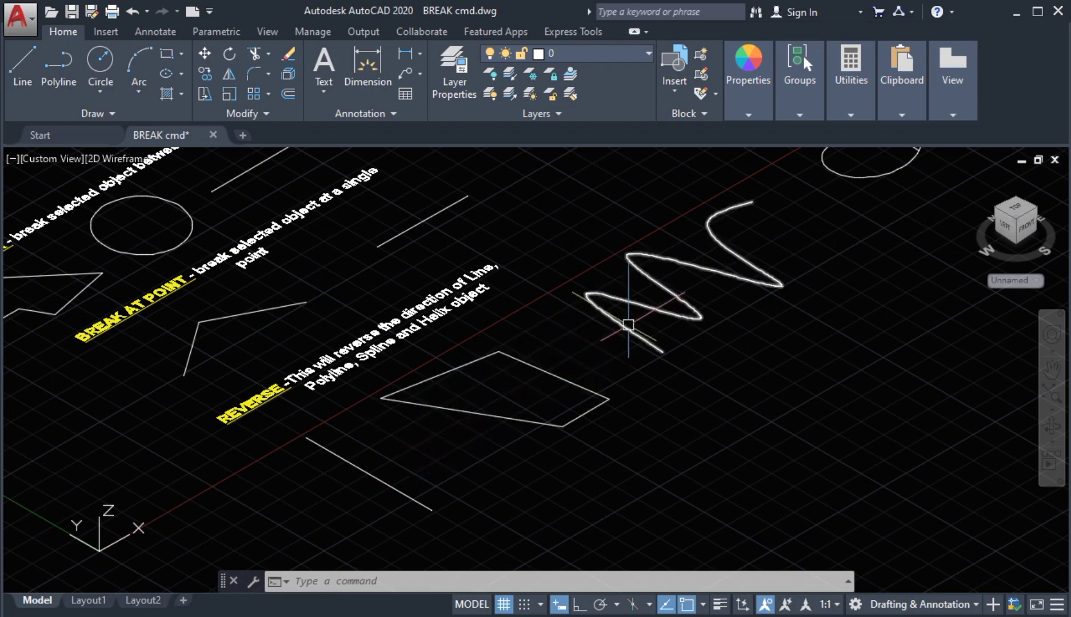
{"action": "middle_click_drag", "start_coordinate": [589, 332], "coordinate": [554, 363]}
{"action": "scroll", "coordinate": [624, 308], "scroll_direction": "down", "scroll_amount": 2}
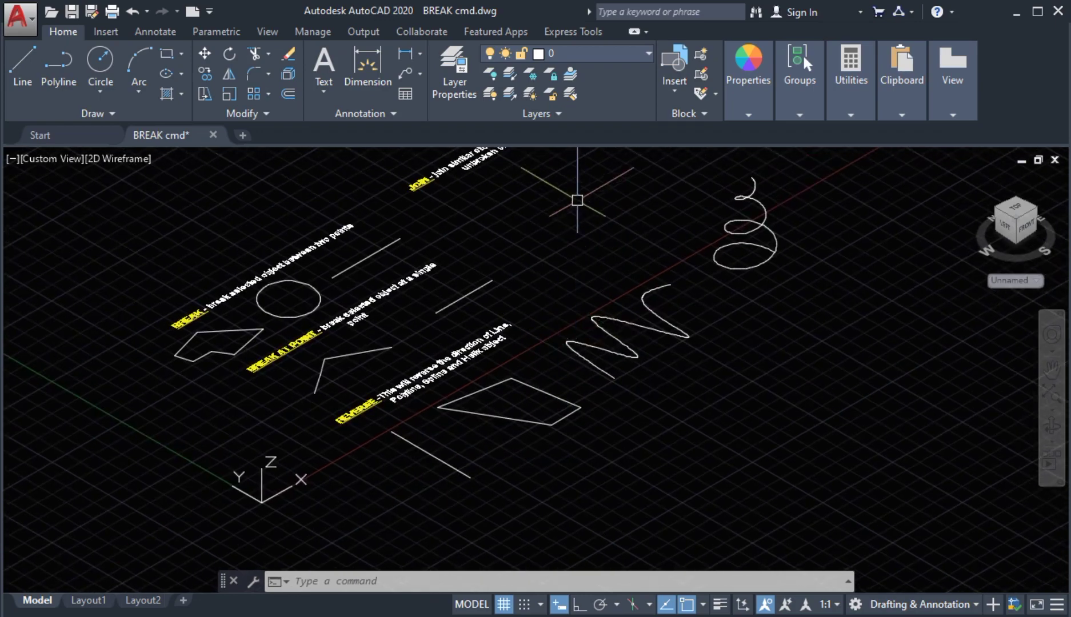
Give Layer1 the HOT_WATER_SUPPLY linetype in Layer Properties, then crossing-select the helix and zigzag spline.
{"action": "left_click", "coordinate": [462, 85]}
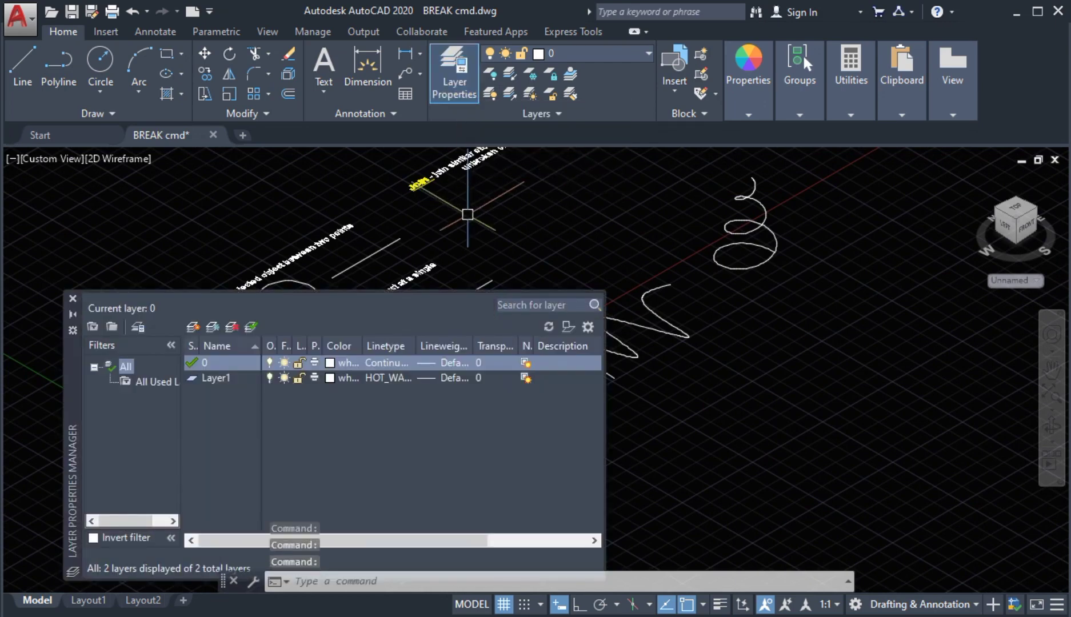
{"action": "left_click", "coordinate": [384, 379]}
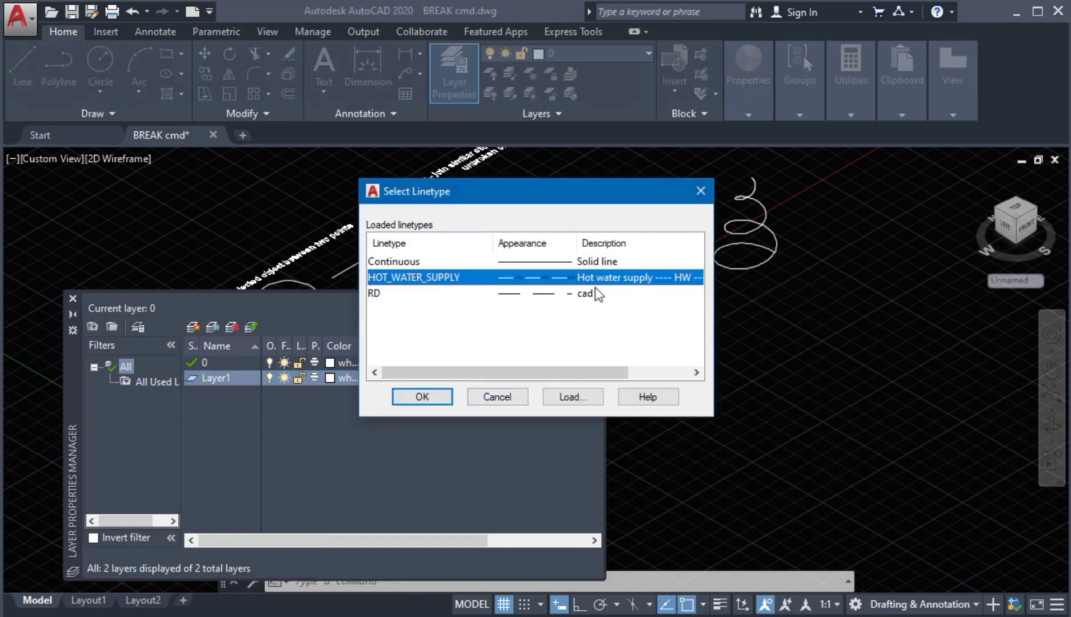
{"action": "left_click", "coordinate": [422, 397]}
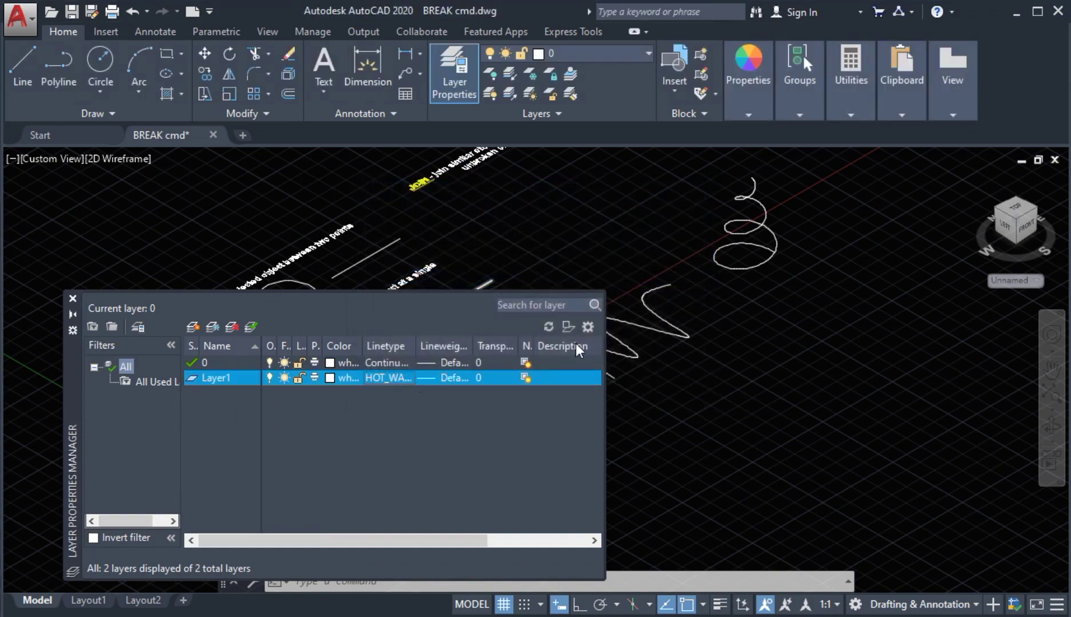
{"action": "left_click", "coordinate": [73, 298]}
{"action": "left_click", "coordinate": [770, 420]}
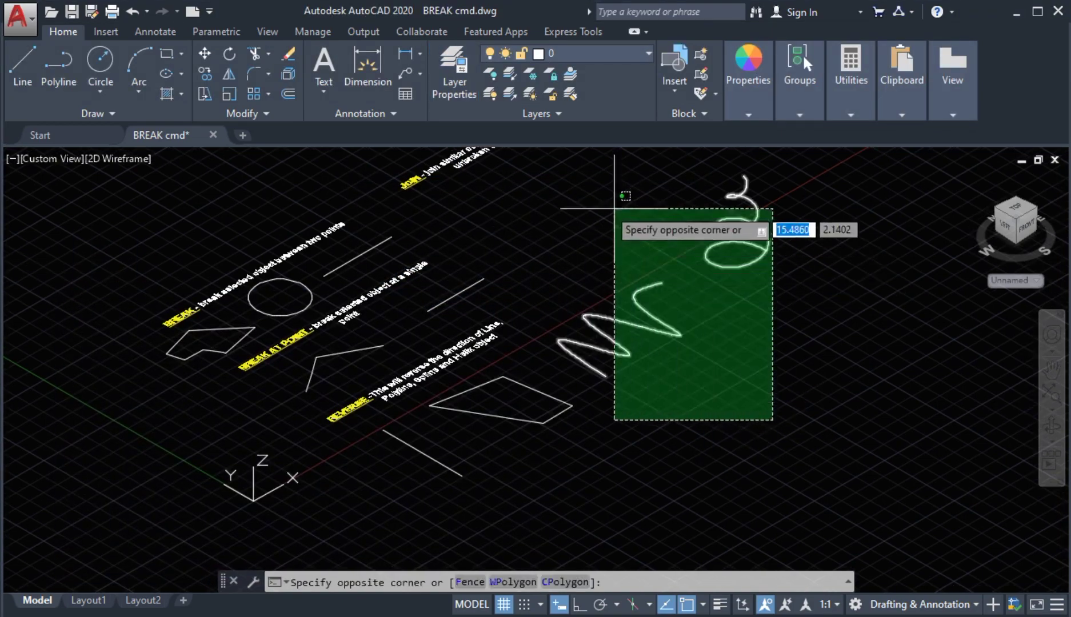
{"action": "left_click", "coordinate": [627, 235]}
Add the quadrilateral polyline and straight line, then move all four objects onto Layer1.
{"action": "left_click", "coordinate": [545, 421]}
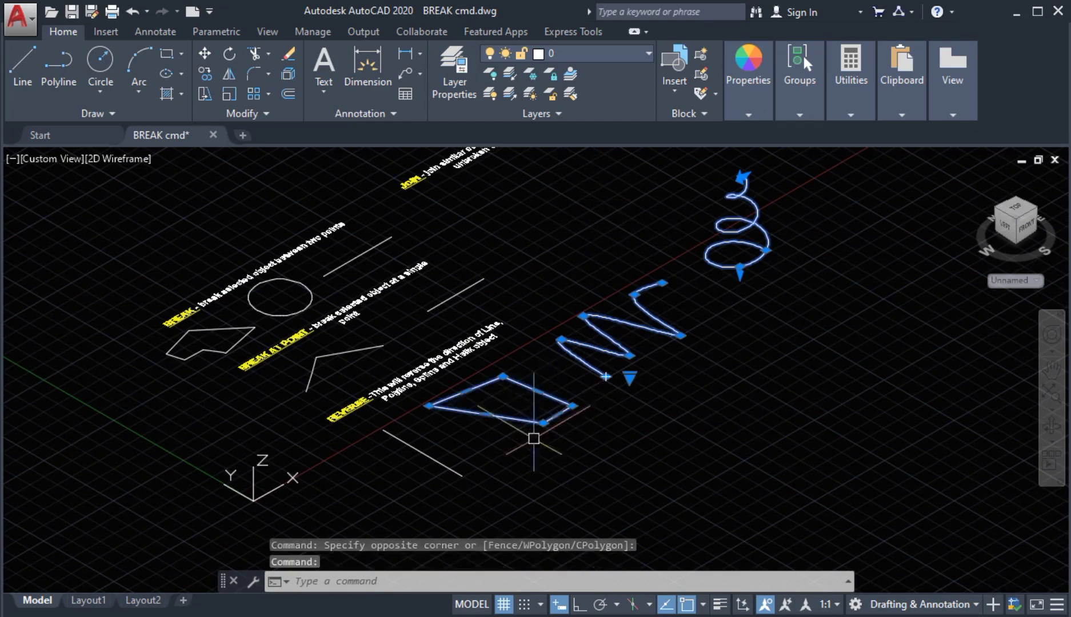
{"action": "left_click", "coordinate": [434, 459]}
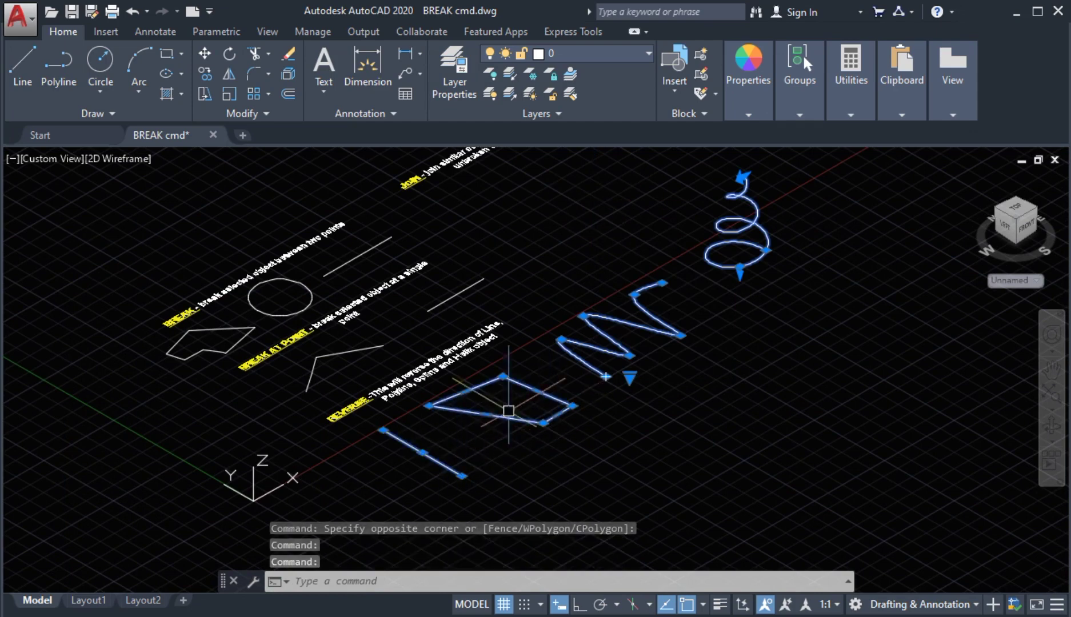
{"action": "left_click", "coordinate": [591, 52]}
{"action": "left_click", "coordinate": [598, 96]}
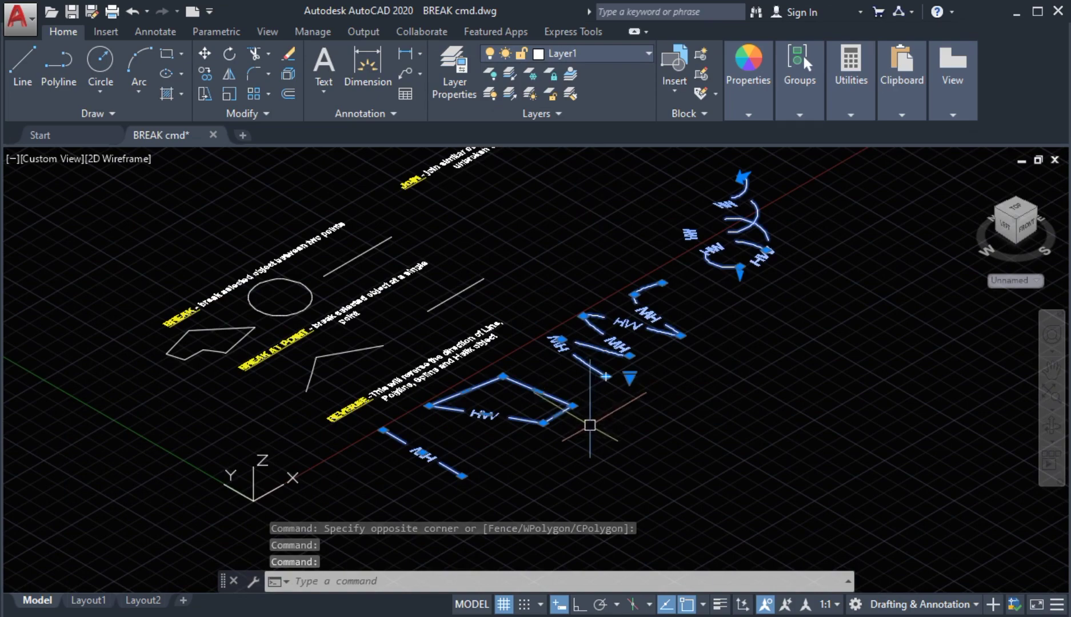
{"action": "key", "text": "Escape"}
{"action": "scroll", "coordinate": [563, 395], "scroll_direction": "down", "scroll_amount": 2}
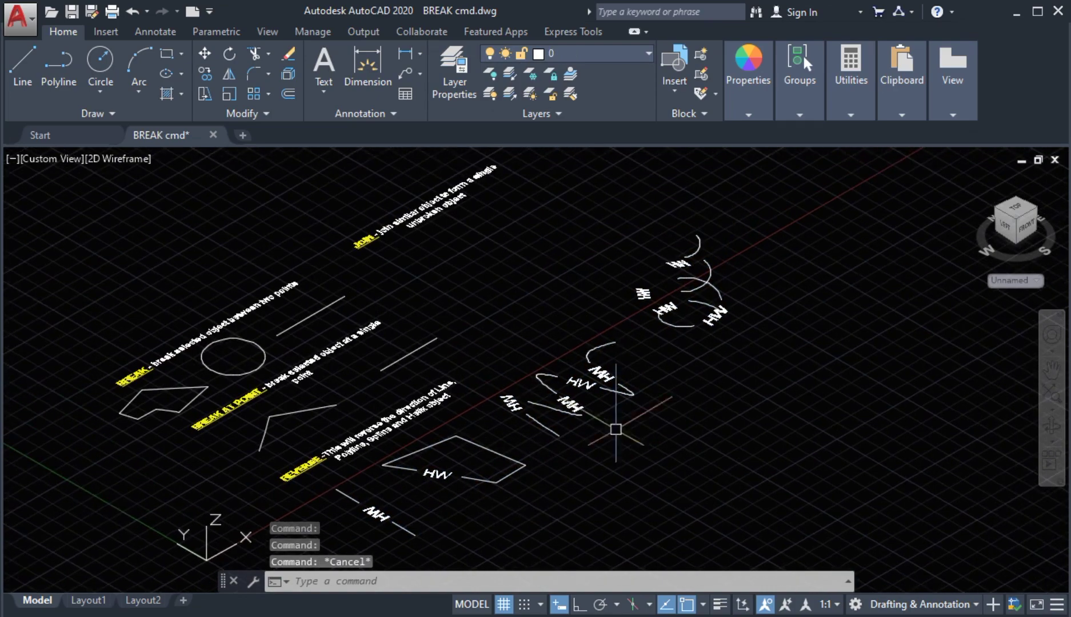
{"action": "scroll", "coordinate": [703, 325], "scroll_direction": "up", "scroll_amount": 5}
{"action": "scroll", "coordinate": [680, 315], "scroll_direction": "up", "scroll_amount": 2}
{"action": "middle_click_drag", "start_coordinate": [691, 305], "coordinate": [660, 368]}
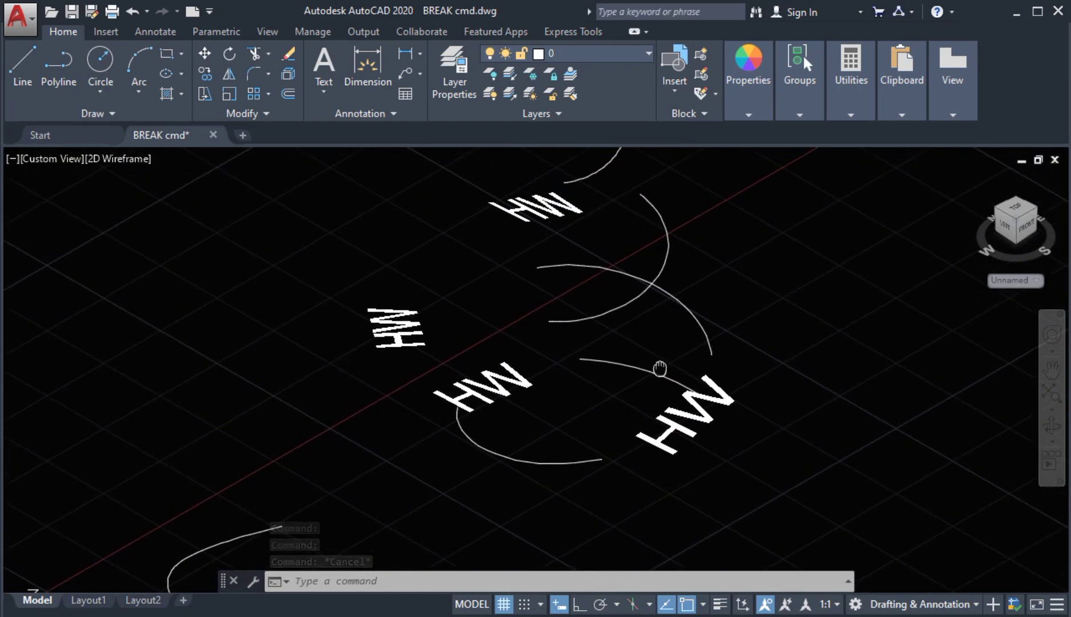
Reverse the helix so its HW labels run the opposite way along the coils.
{"action": "left_click", "coordinate": [247, 114]}
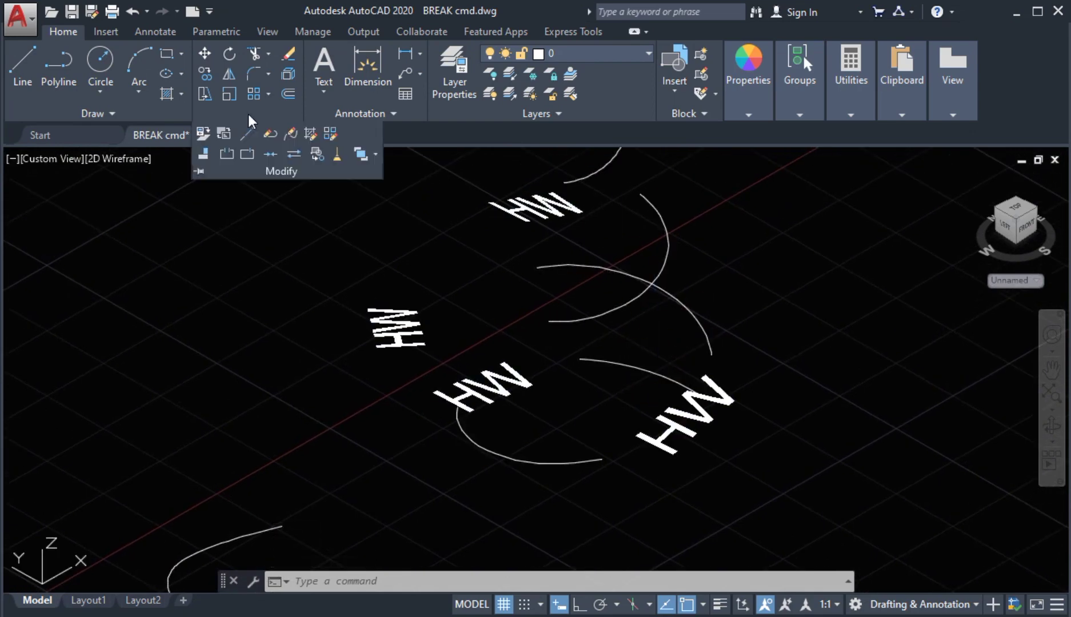
{"action": "left_click", "coordinate": [289, 152]}
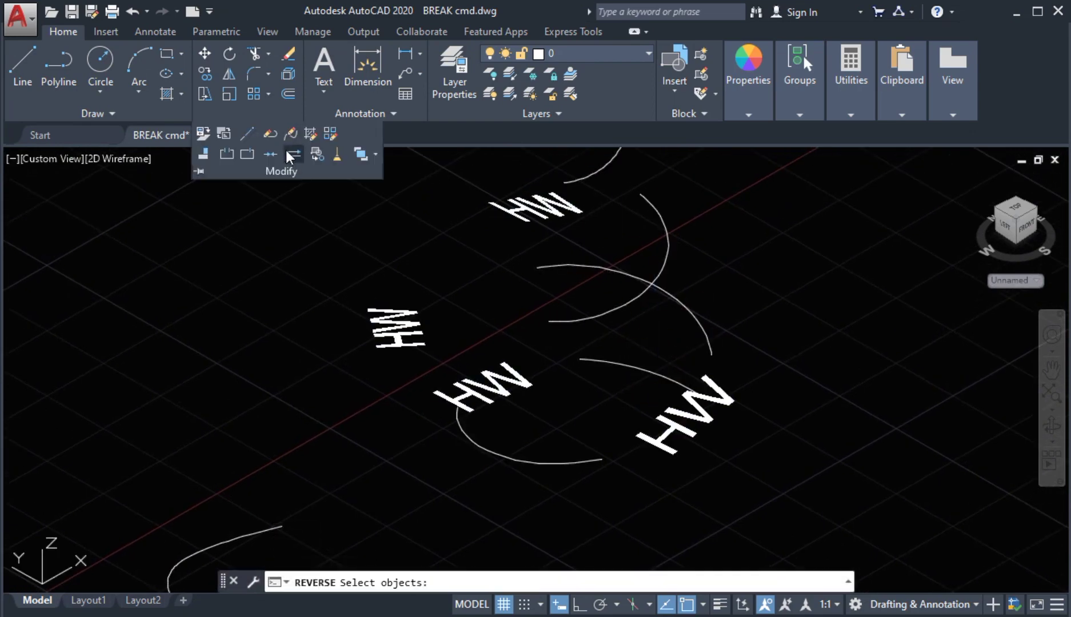
{"action": "left_click", "coordinate": [470, 433]}
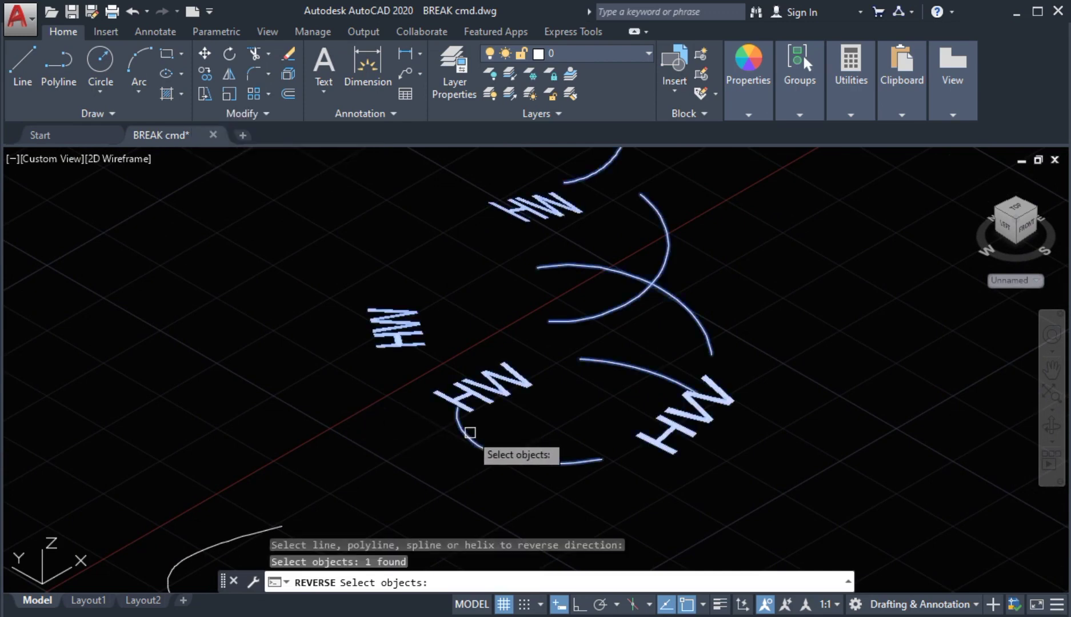
{"action": "key", "text": "Return"}
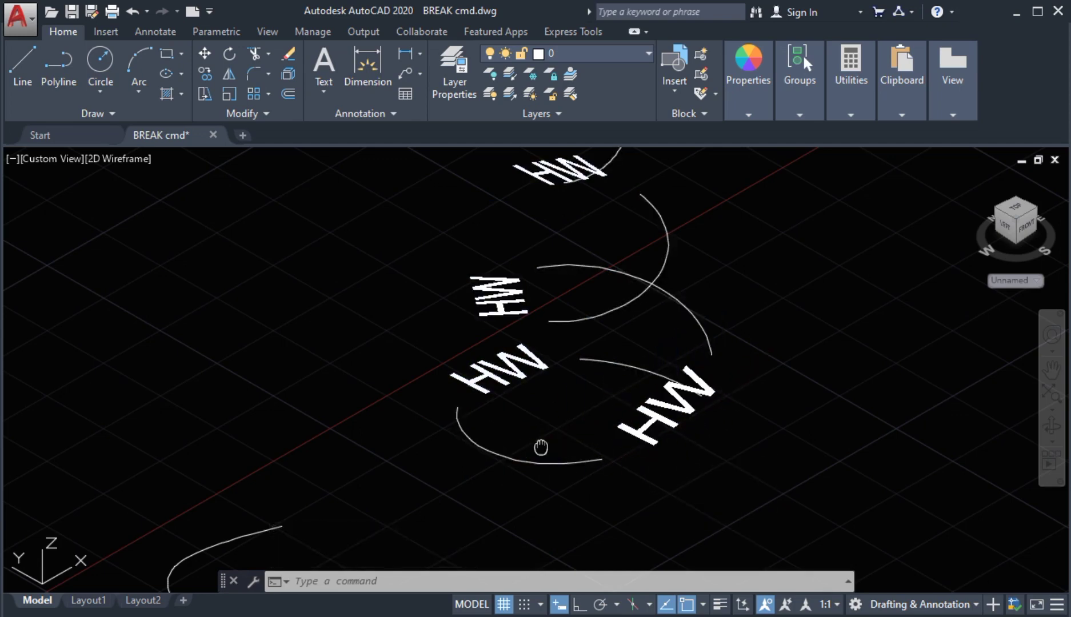
{"action": "middle_click_drag", "start_coordinate": [584, 447], "coordinate": [655, 364]}
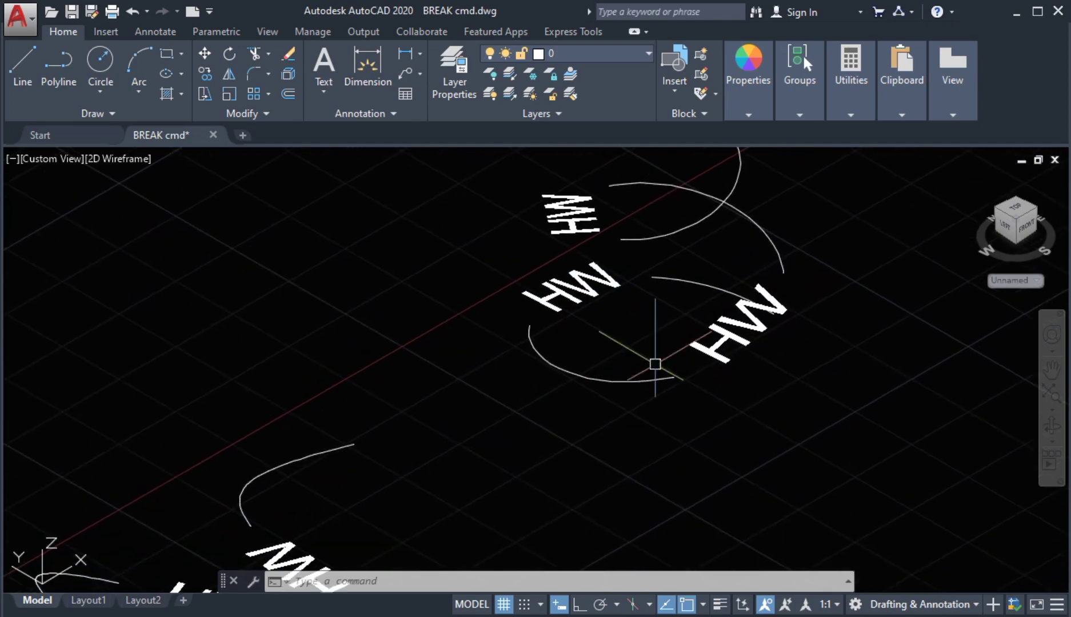
Switch to the Top view and frame the straight line and quadrilateral.
{"action": "left_click", "coordinate": [1015, 210]}
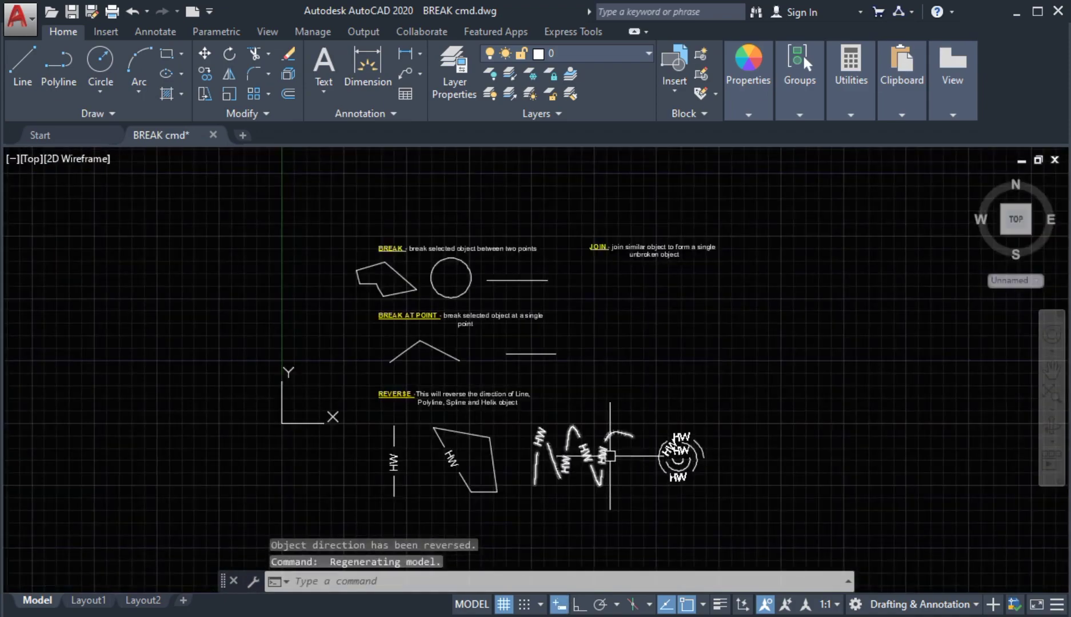
{"action": "scroll", "coordinate": [503, 389], "scroll_direction": "up", "scroll_amount": 6}
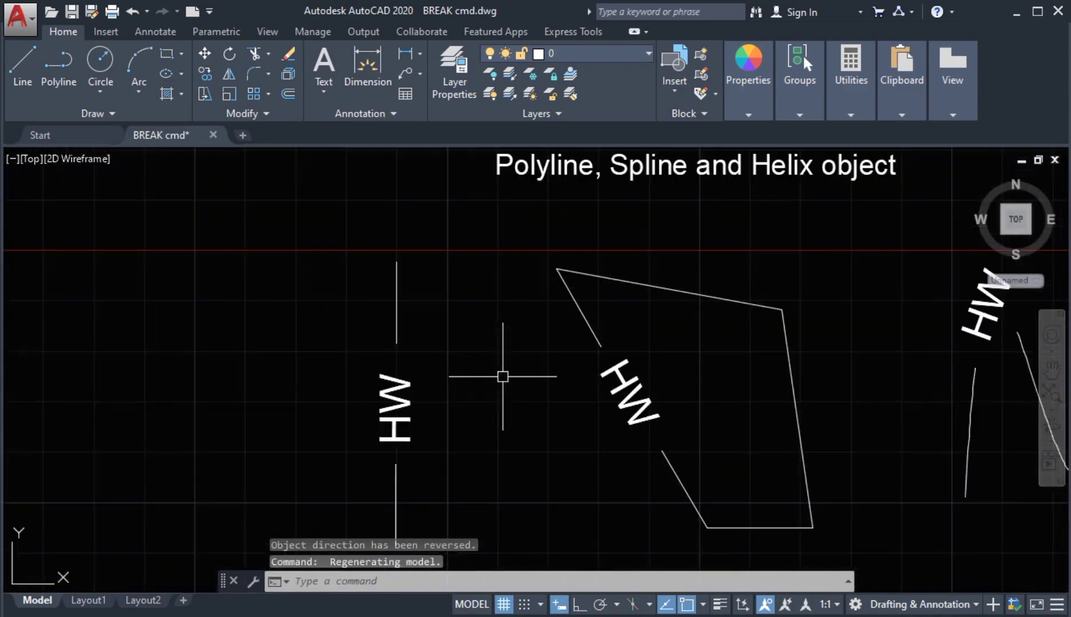
{"action": "middle_click_drag", "start_coordinate": [510, 402], "coordinate": [586, 318]}
{"action": "middle_click_drag", "start_coordinate": [507, 354], "coordinate": [515, 372]}
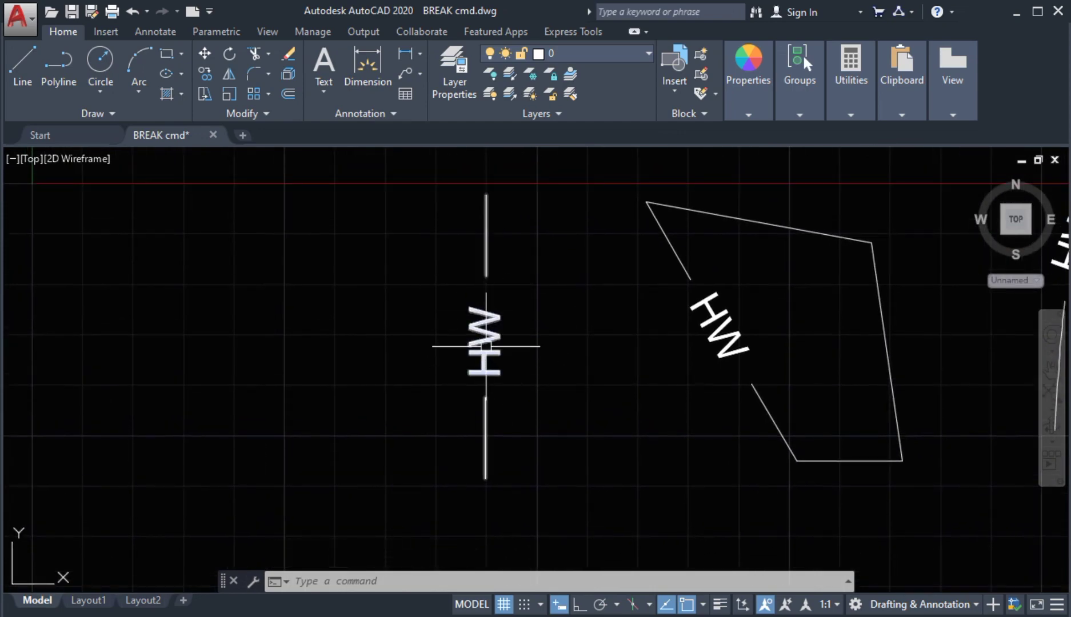
Reverse the vertical HW line under REVERSE so its label reads the opposite way.
{"action": "left_click", "coordinate": [244, 112]}
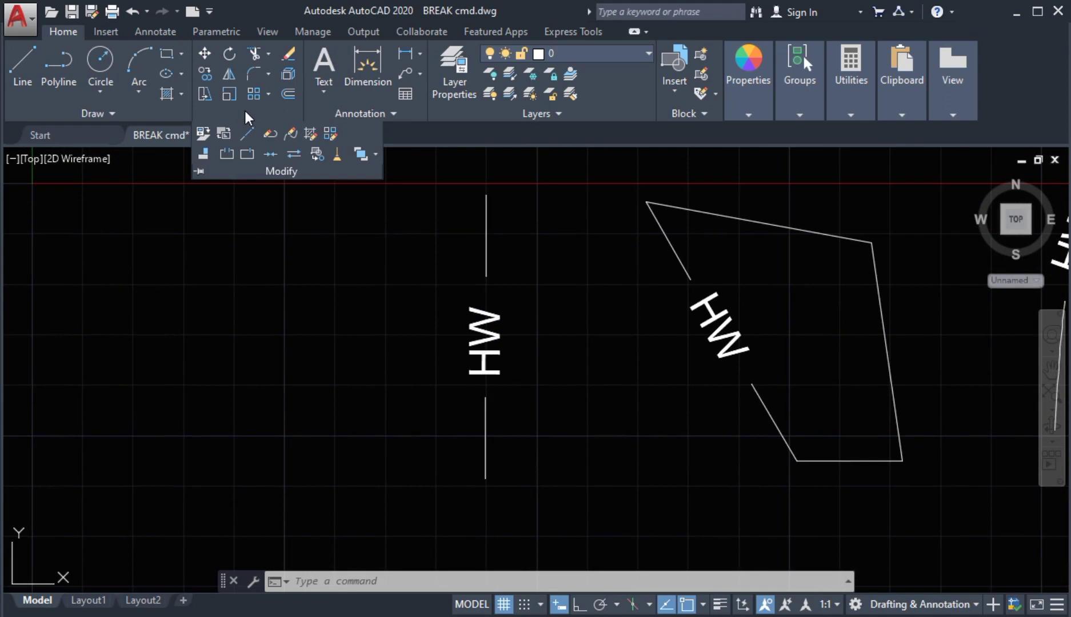
{"action": "left_click", "coordinate": [292, 153]}
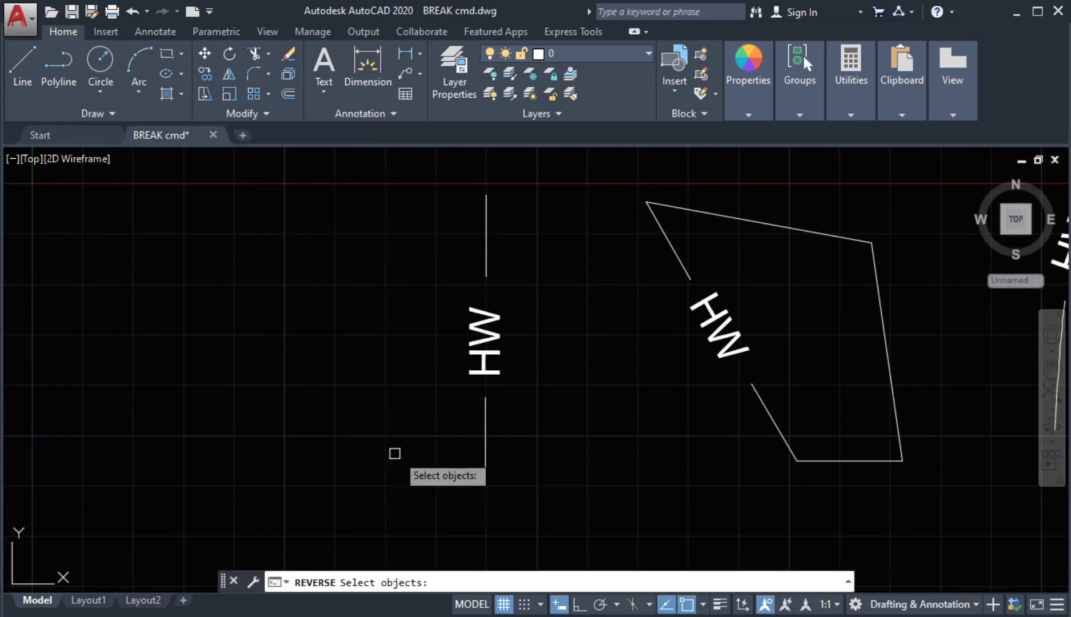
{"action": "left_click", "coordinate": [485, 426]}
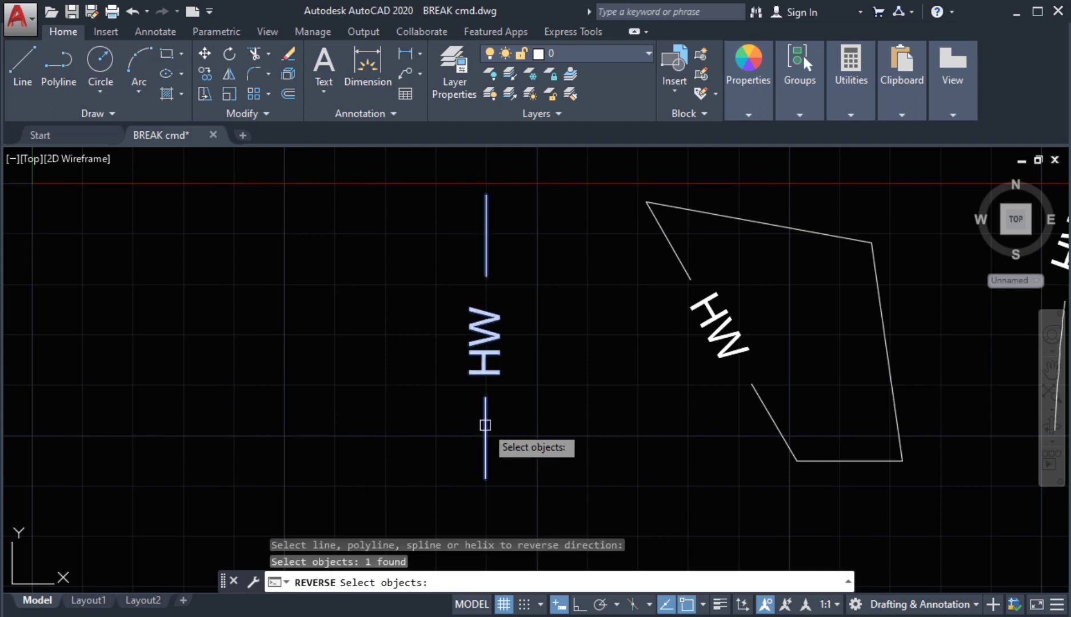
{"action": "key", "text": "Return"}
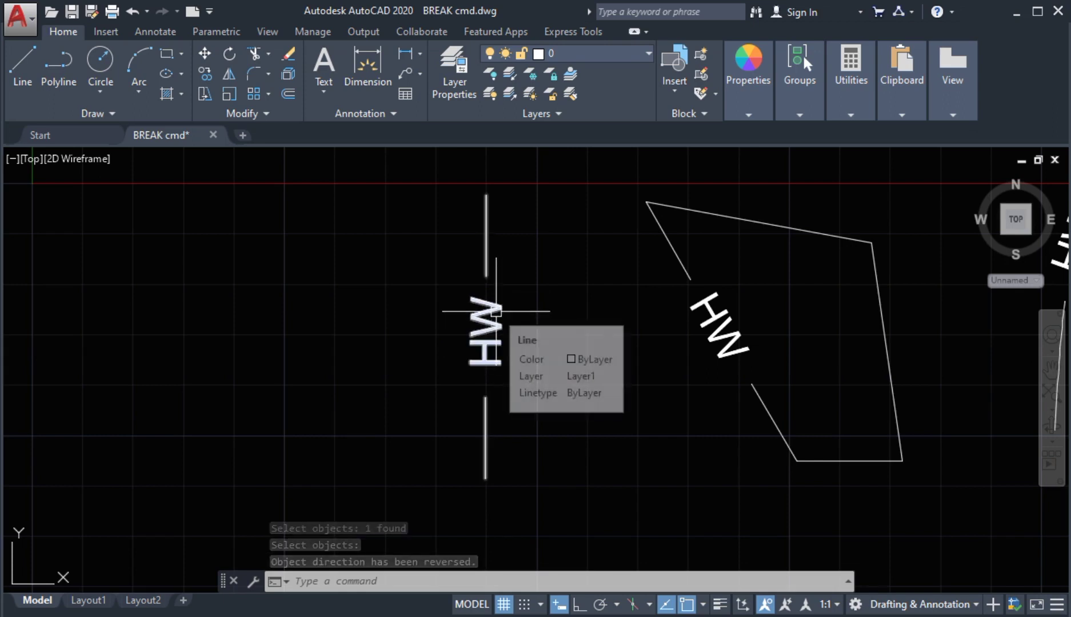
{"action": "middle_click_drag", "start_coordinate": [503, 319], "coordinate": [381, 327]}
{"action": "middle_click_drag", "start_coordinate": [522, 342], "coordinate": [329, 362]}
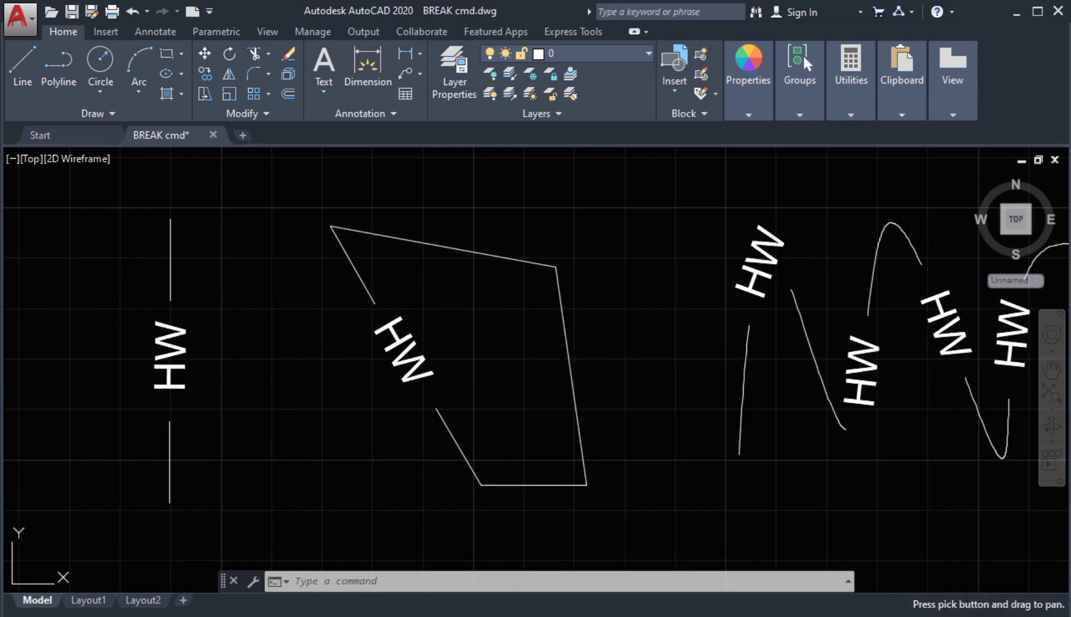
{"action": "left_click", "coordinate": [243, 110]}
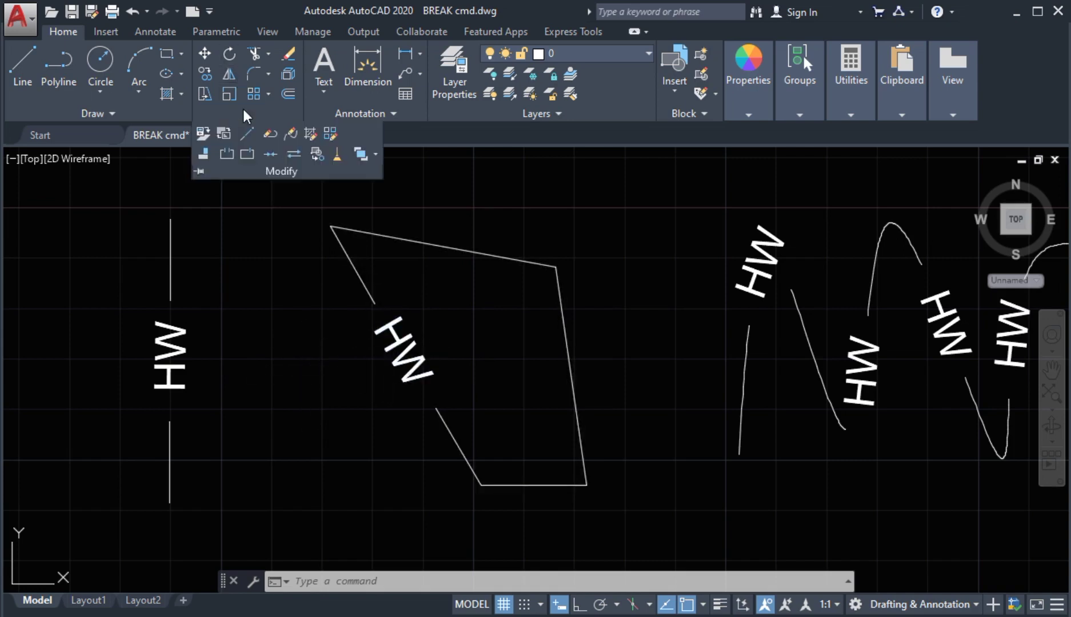
Reverse the four-sided polyline so its HW label reads the opposite way.
{"action": "left_click", "coordinate": [295, 158]}
{"action": "left_click", "coordinate": [366, 287]}
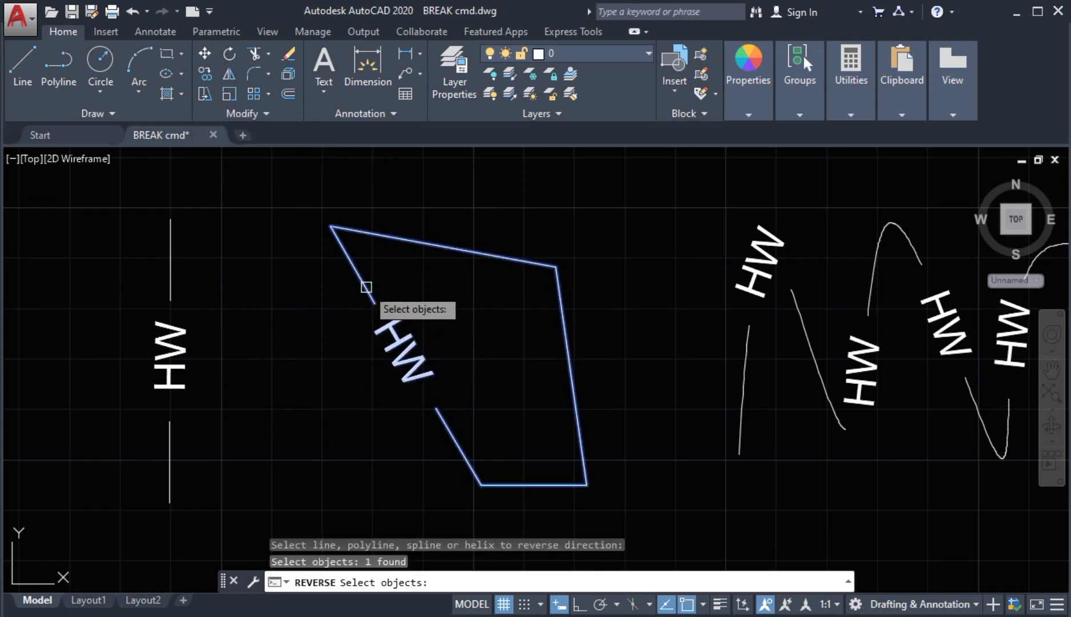
{"action": "key", "text": "Return"}
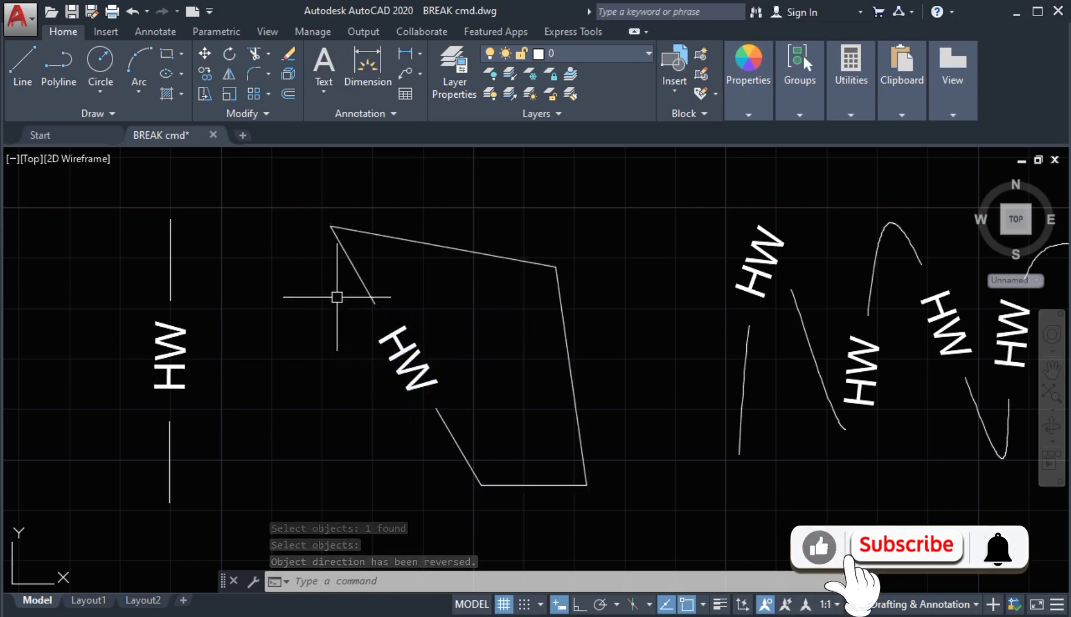
{"action": "middle_click_drag", "start_coordinate": [447, 351], "coordinate": [85, 368]}
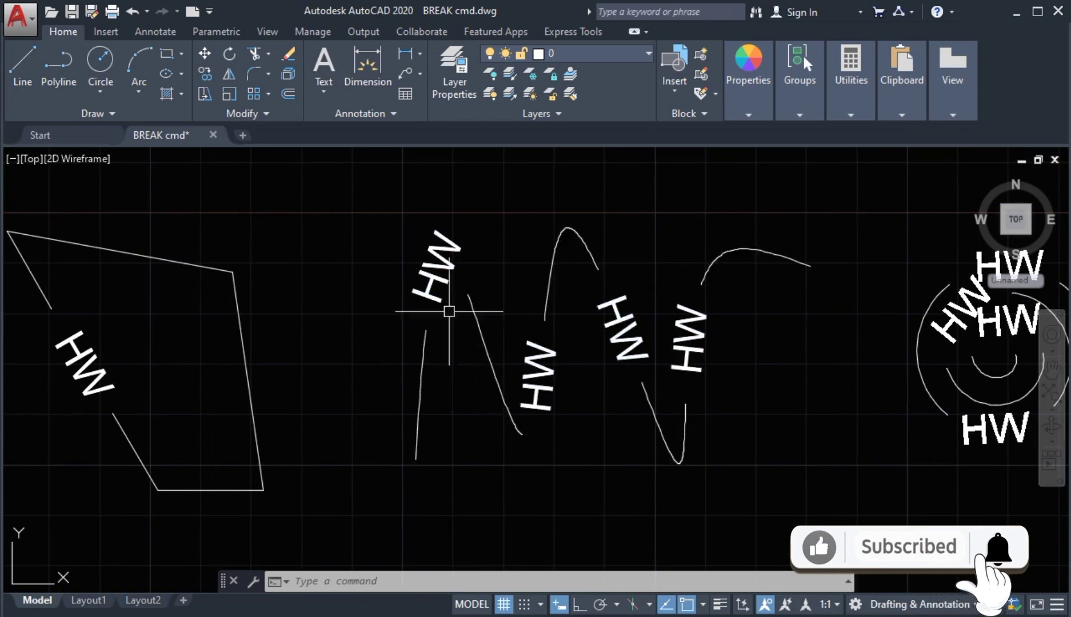
Reverse the wavy zigzag spline to flip the HW labels along it.
{"action": "left_click", "coordinate": [253, 113]}
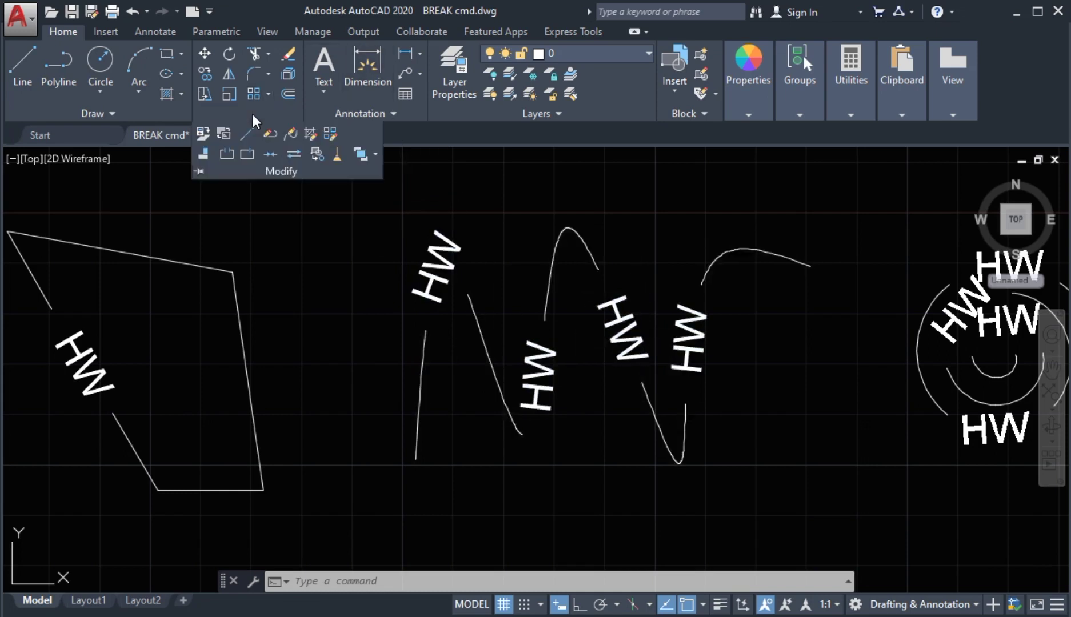
{"action": "left_click", "coordinate": [292, 154]}
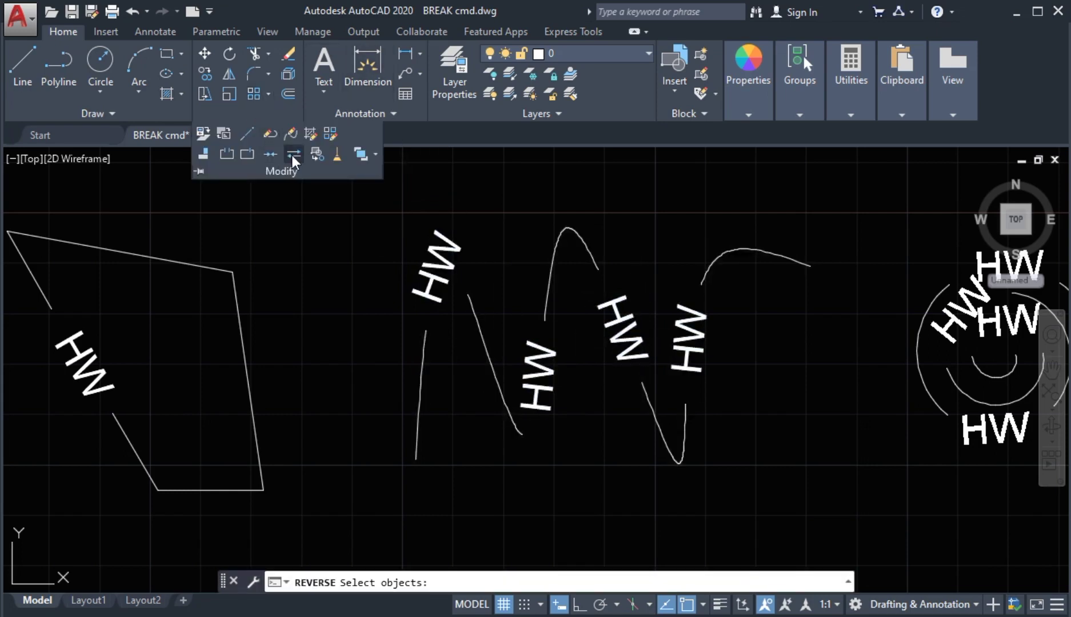
{"action": "left_click", "coordinate": [491, 382]}
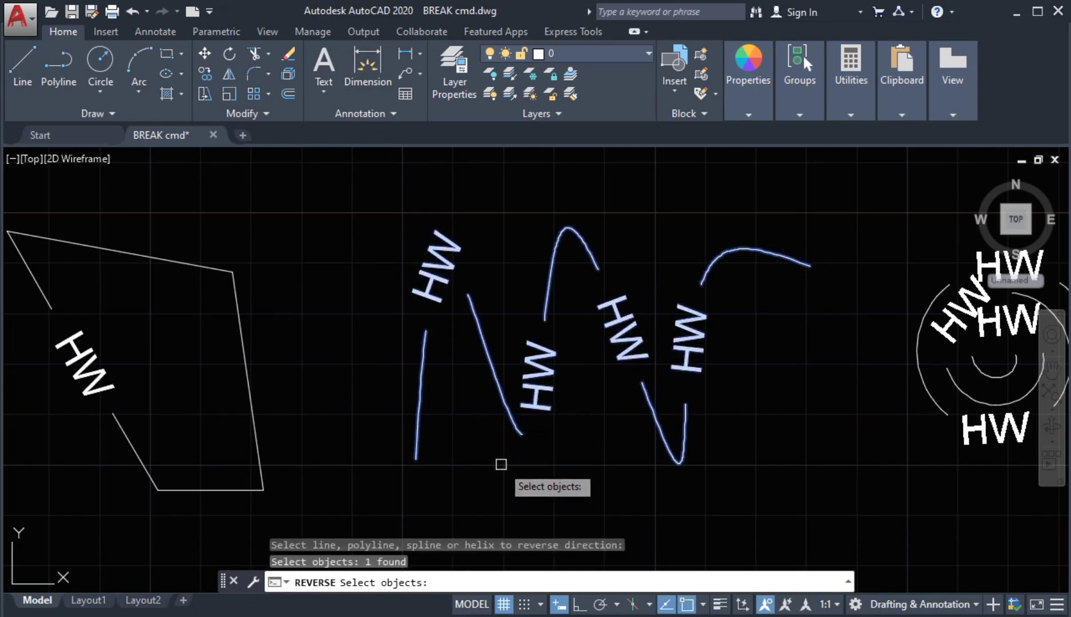
{"action": "key", "text": "Return"}
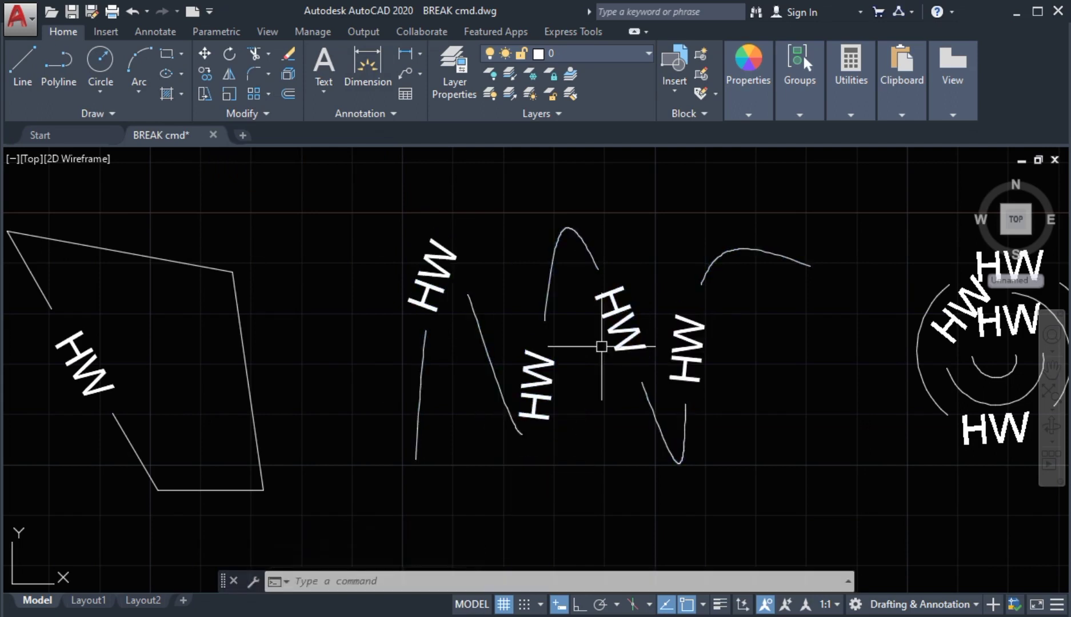